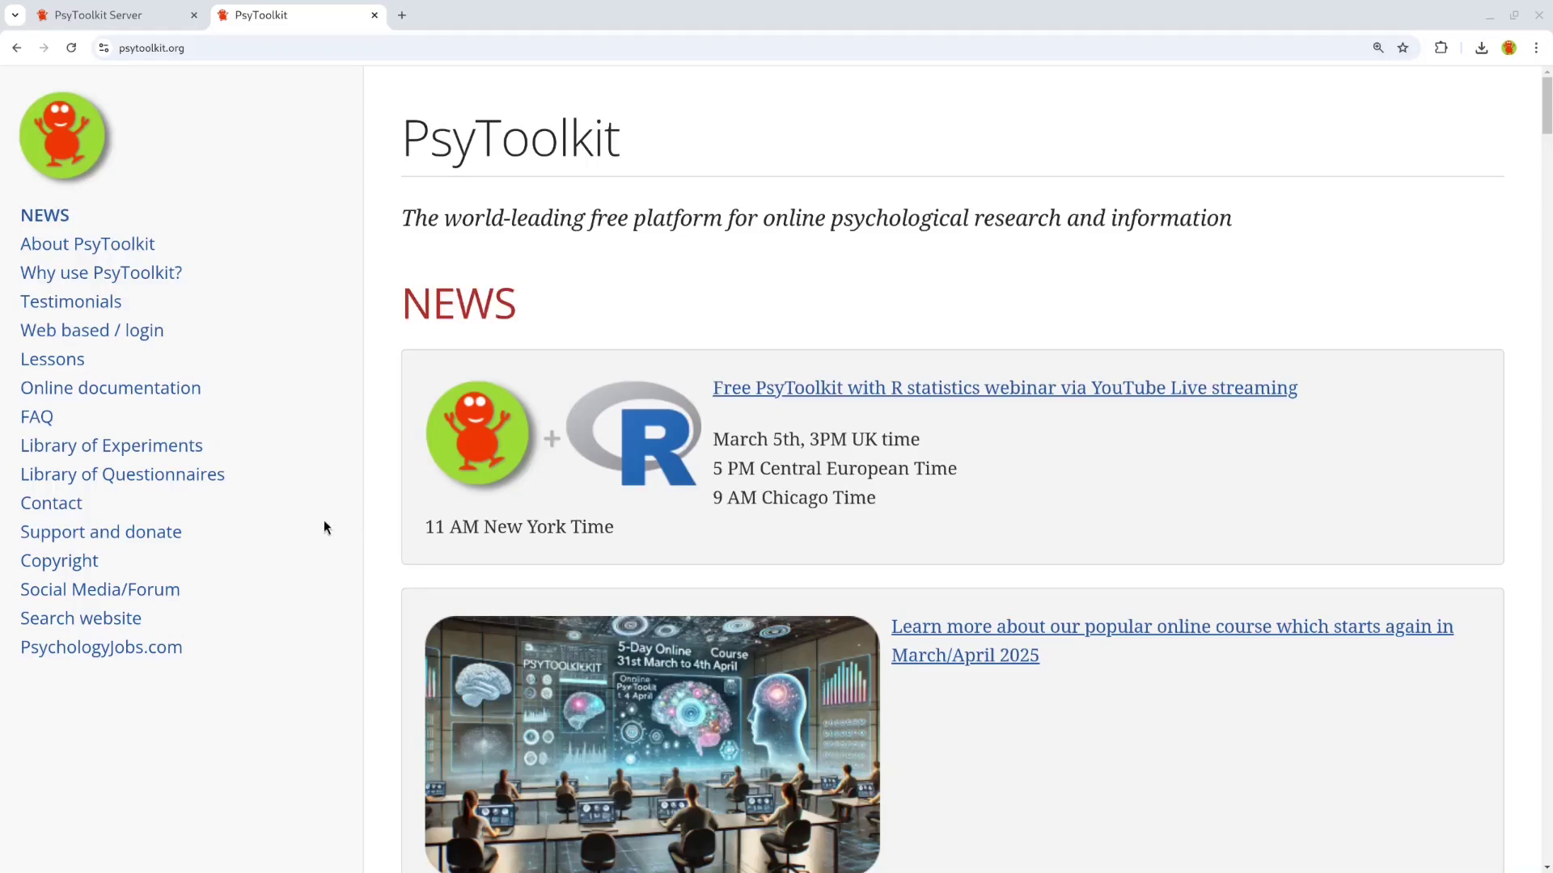
Open the 'Stroop Task (English, easy translatable)' page from the experiment library
click(189, 449)
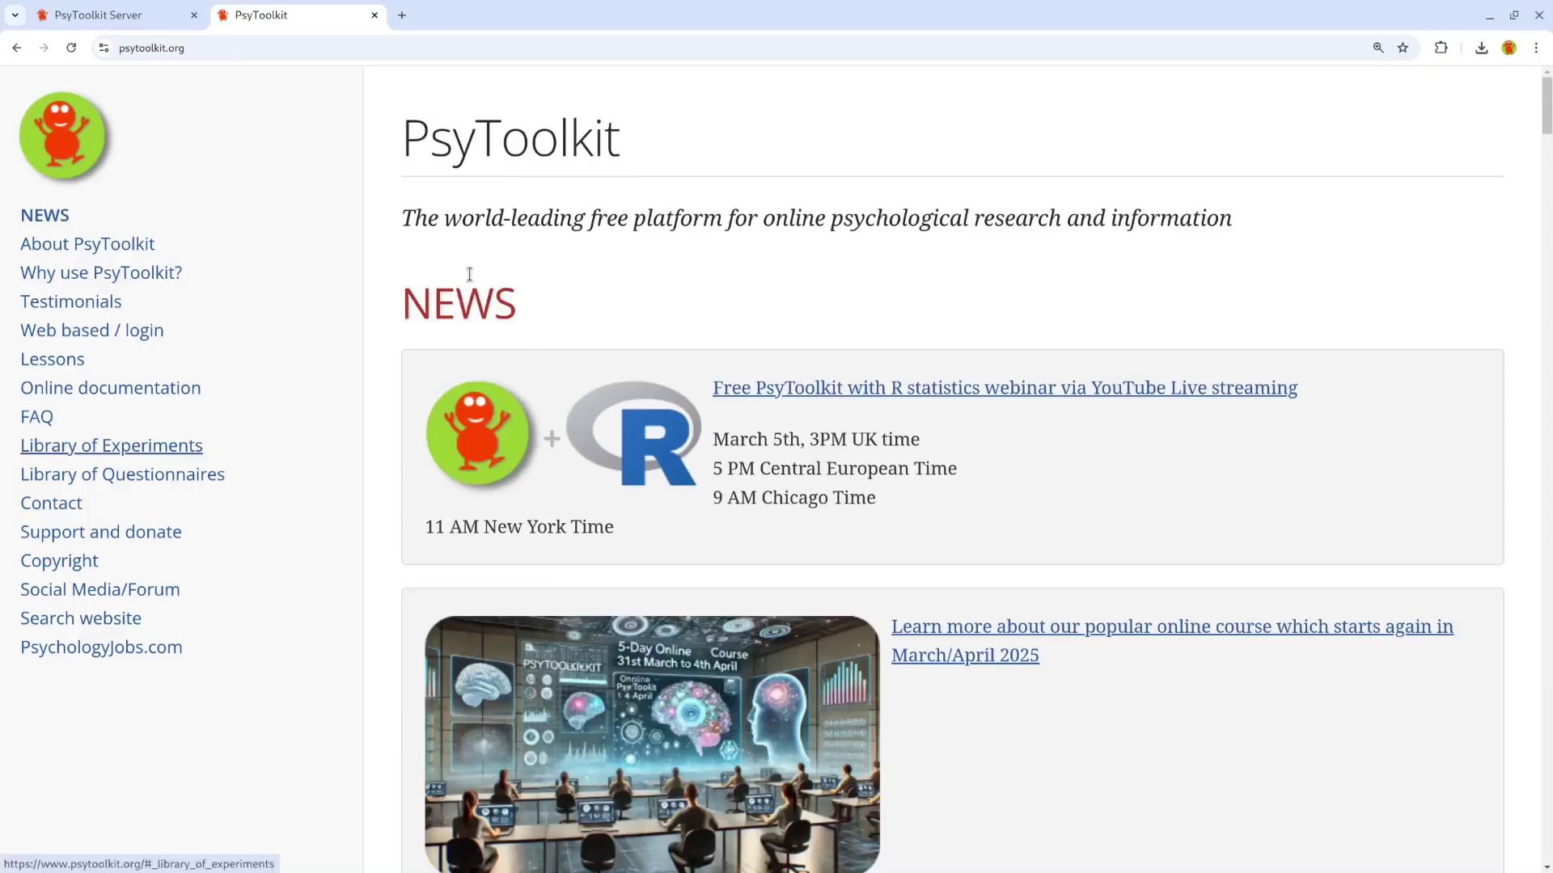
click(564, 158)
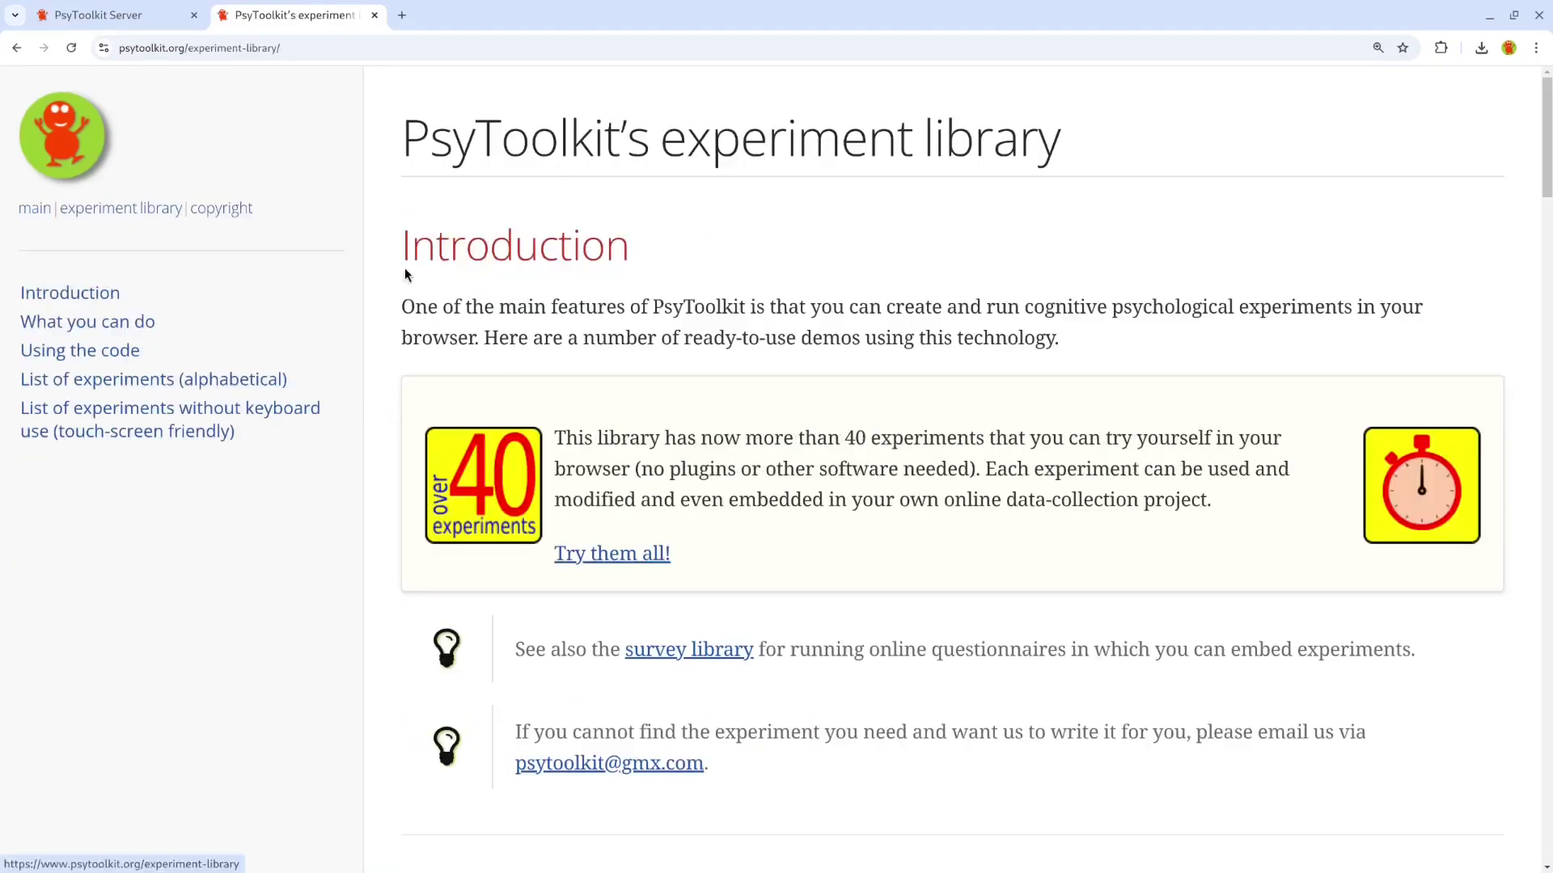
scroll(739, 436, down, 2)
scroll(739, 437, down, 4)
scroll(739, 437, down, 4)
scroll(739, 437, down, 4)
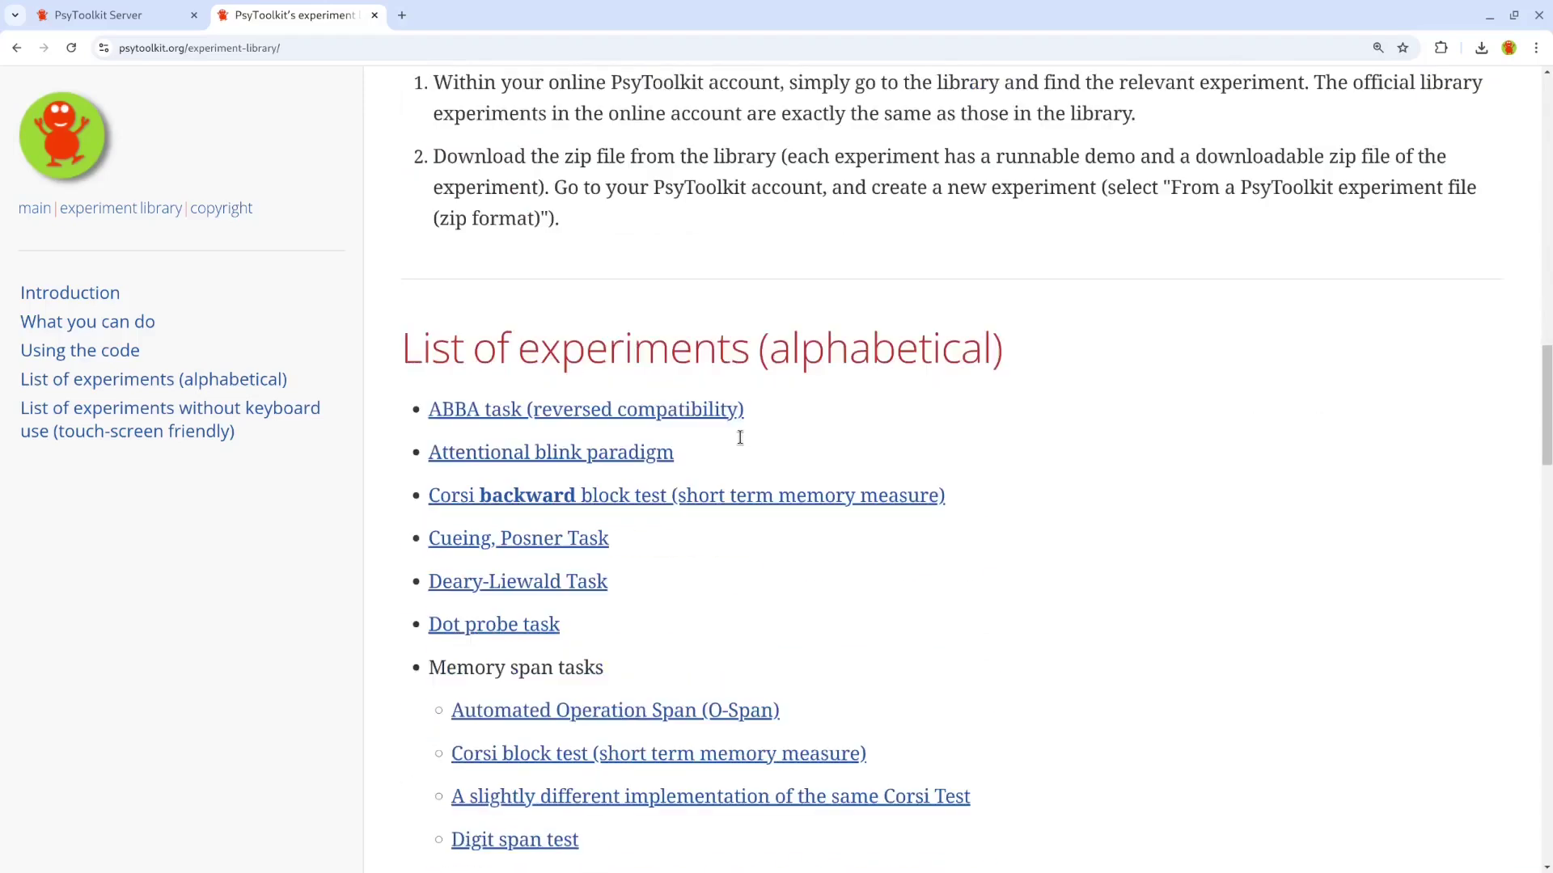
scroll(743, 445, down, 2)
scroll(743, 446, down, 3)
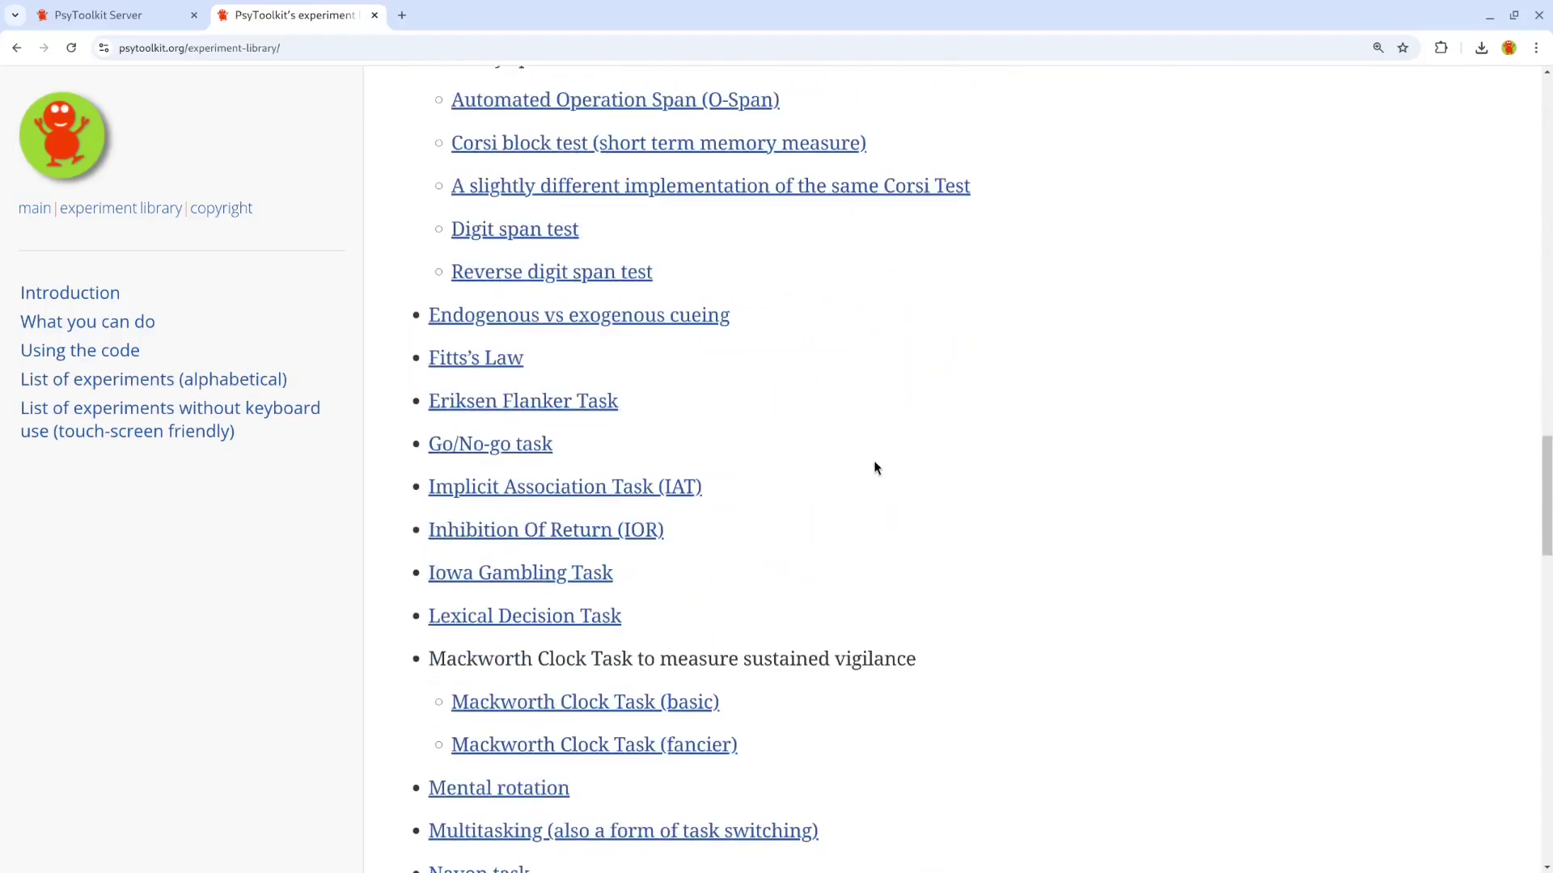
scroll(875, 472, down, 2)
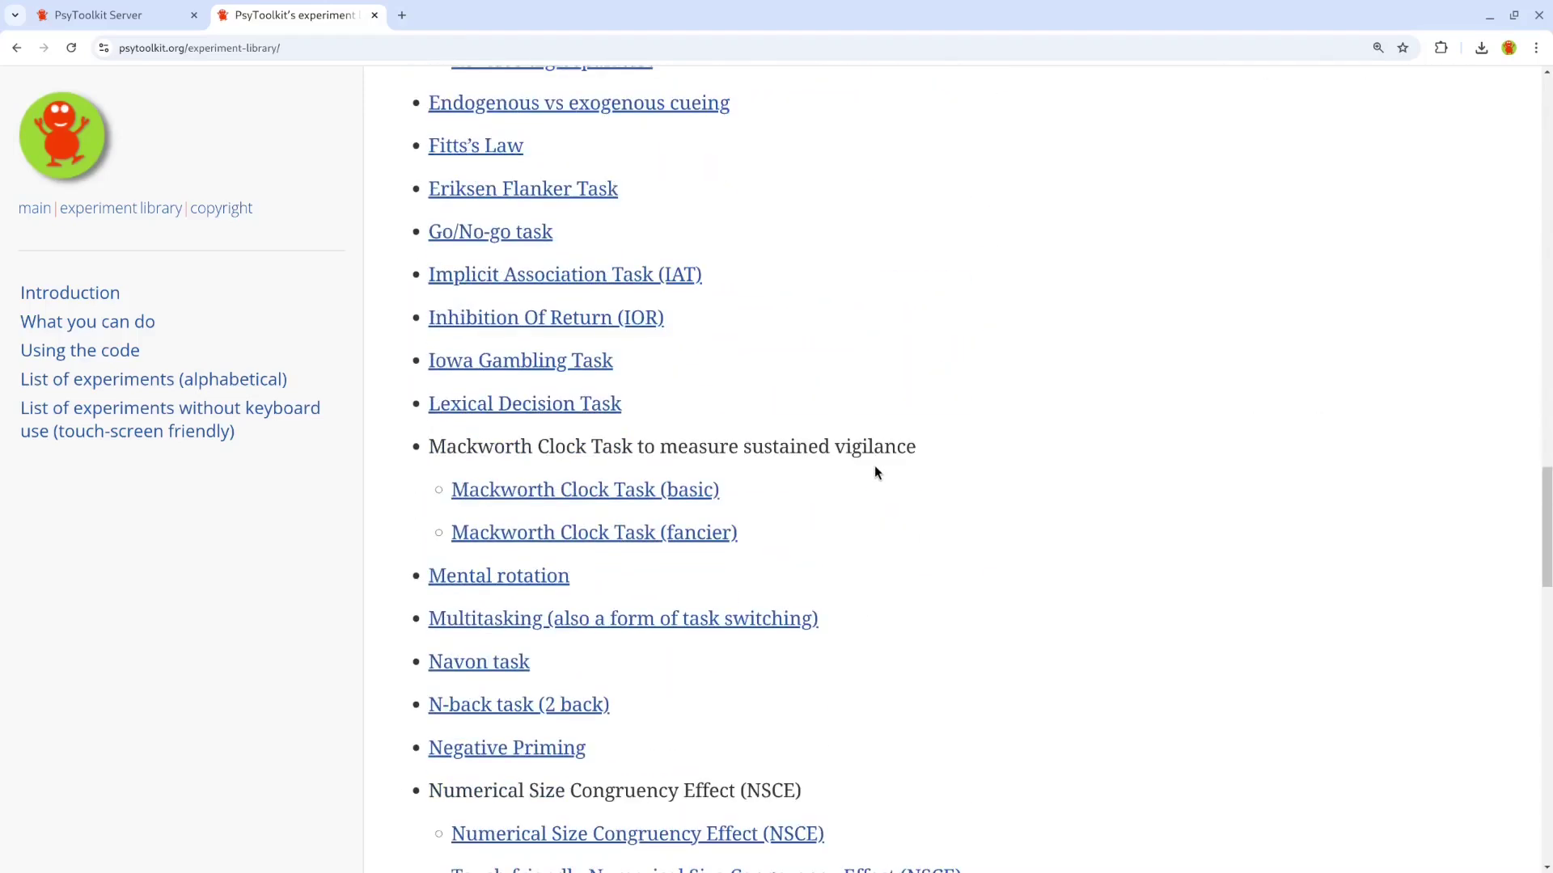
scroll(875, 472, down, 4)
scroll(625, 590, down, 1)
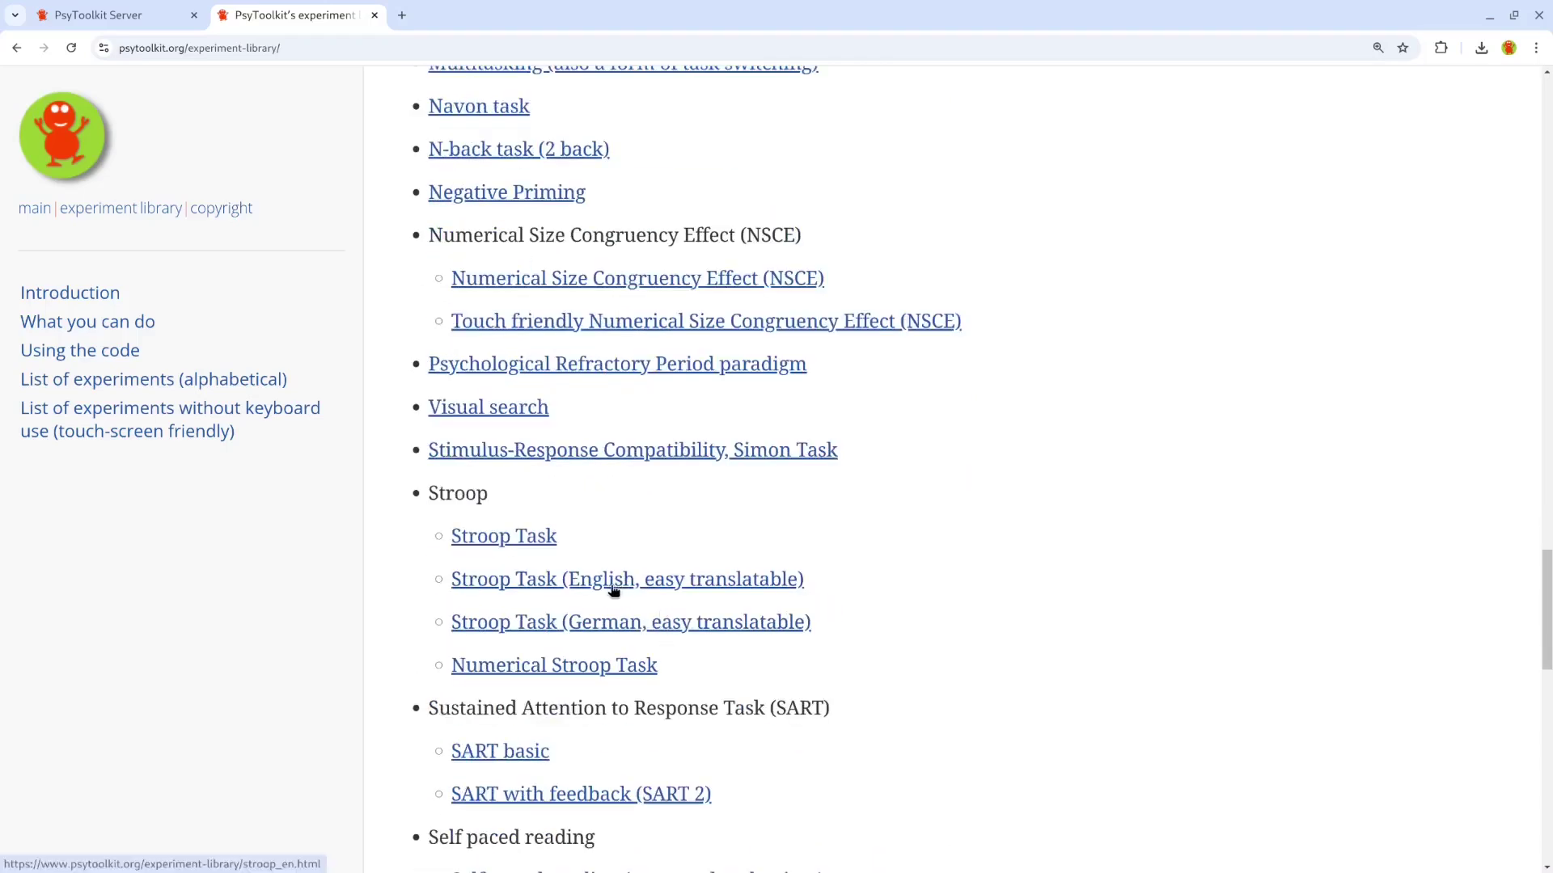
click(611, 589)
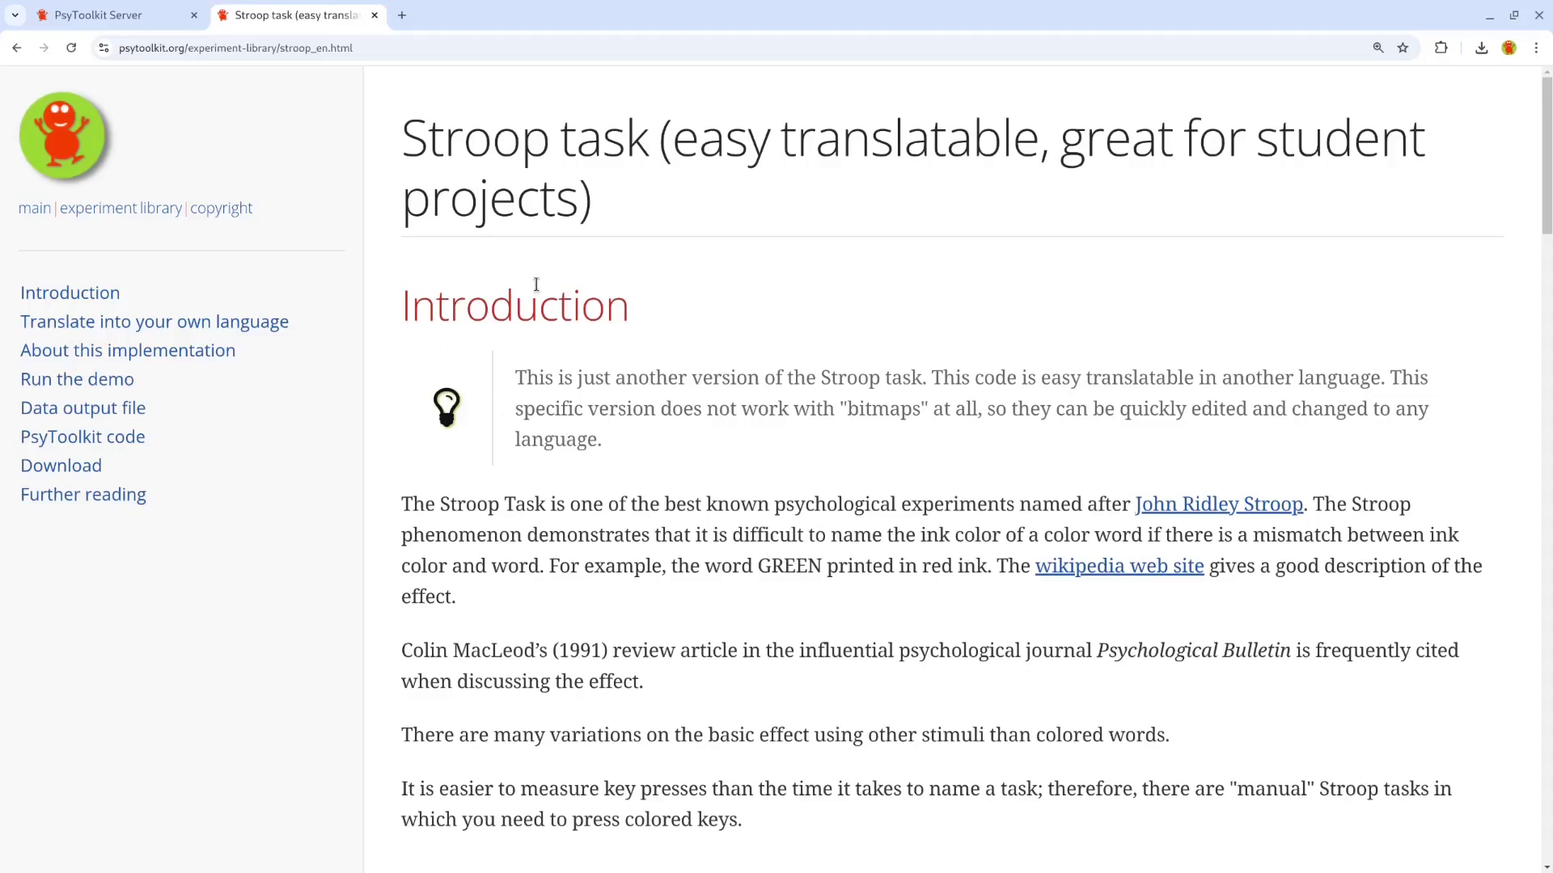
scroll(684, 397, down, 5)
scroll(849, 425, down, 5)
scroll(1002, 453, down, 3)
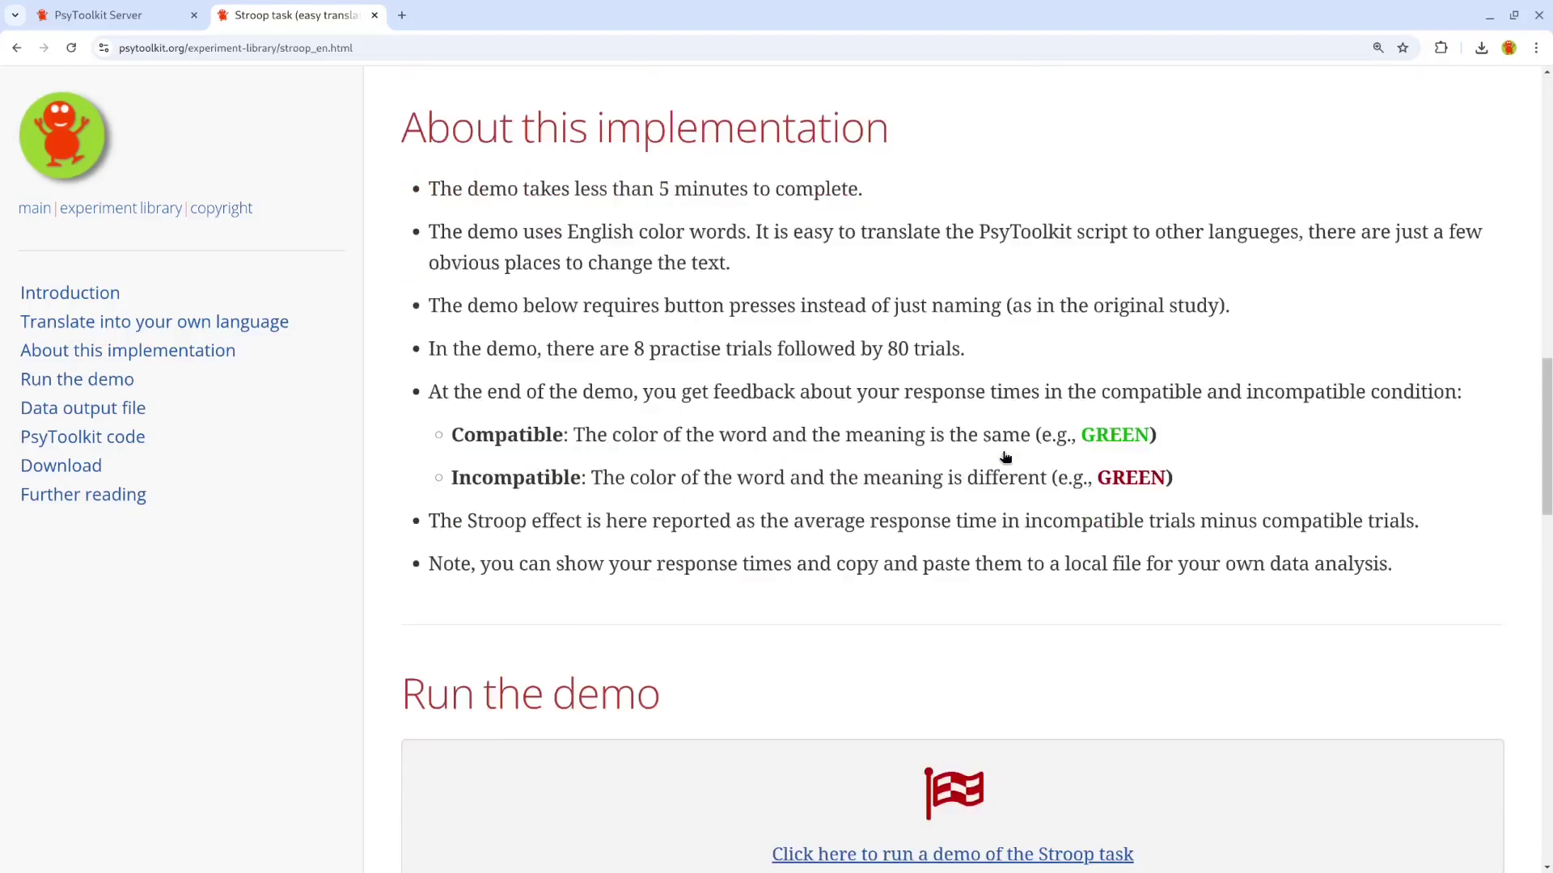
scroll(1003, 485, down, 3)
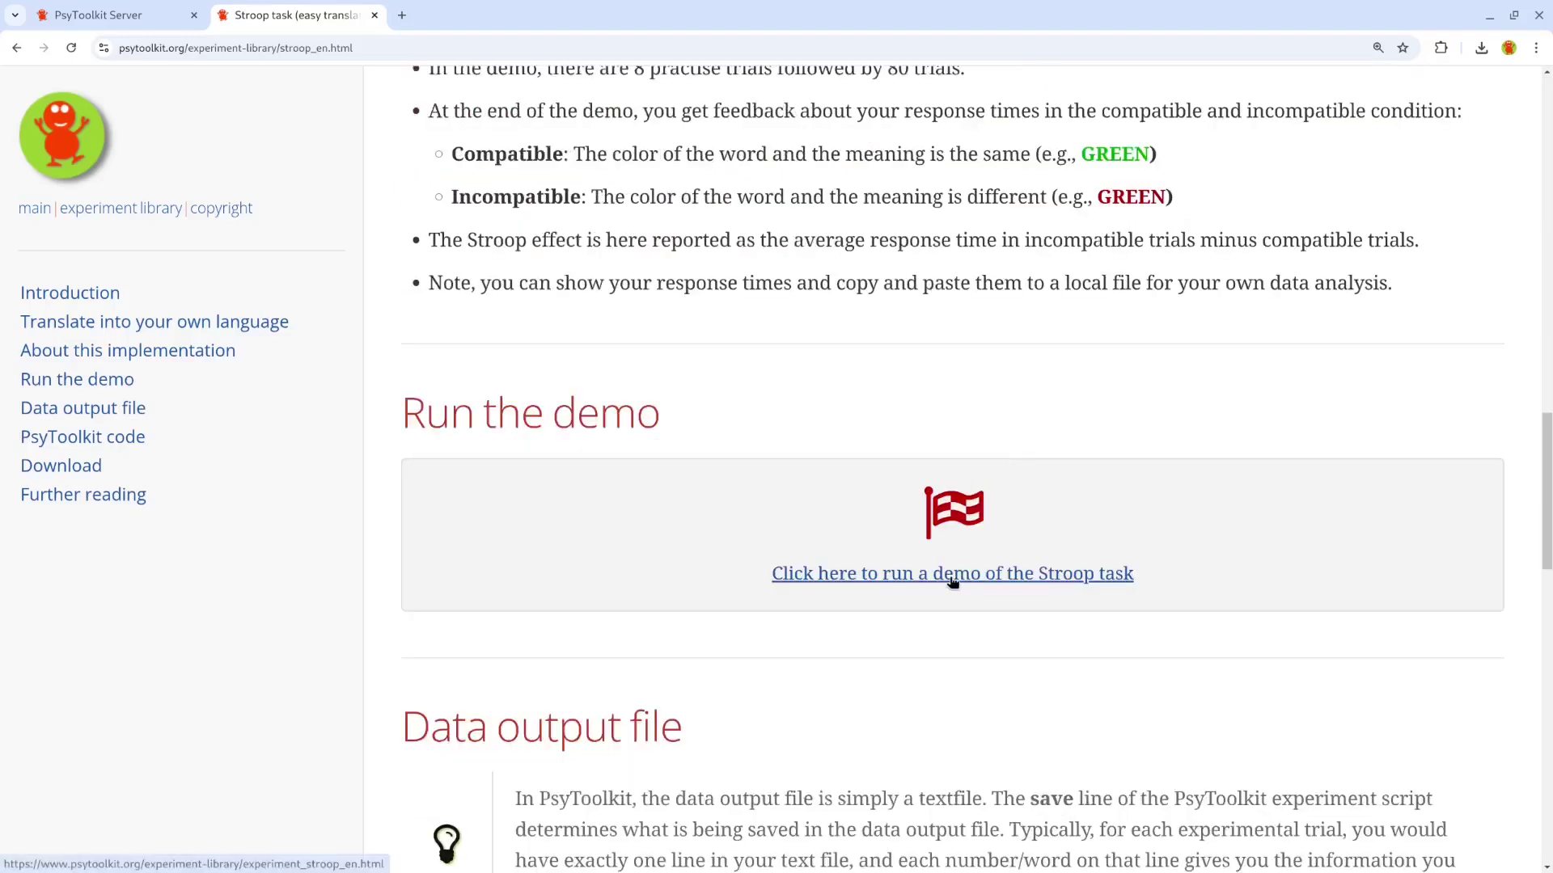
scroll(764, 582, down, 2)
scroll(763, 571, down, 2)
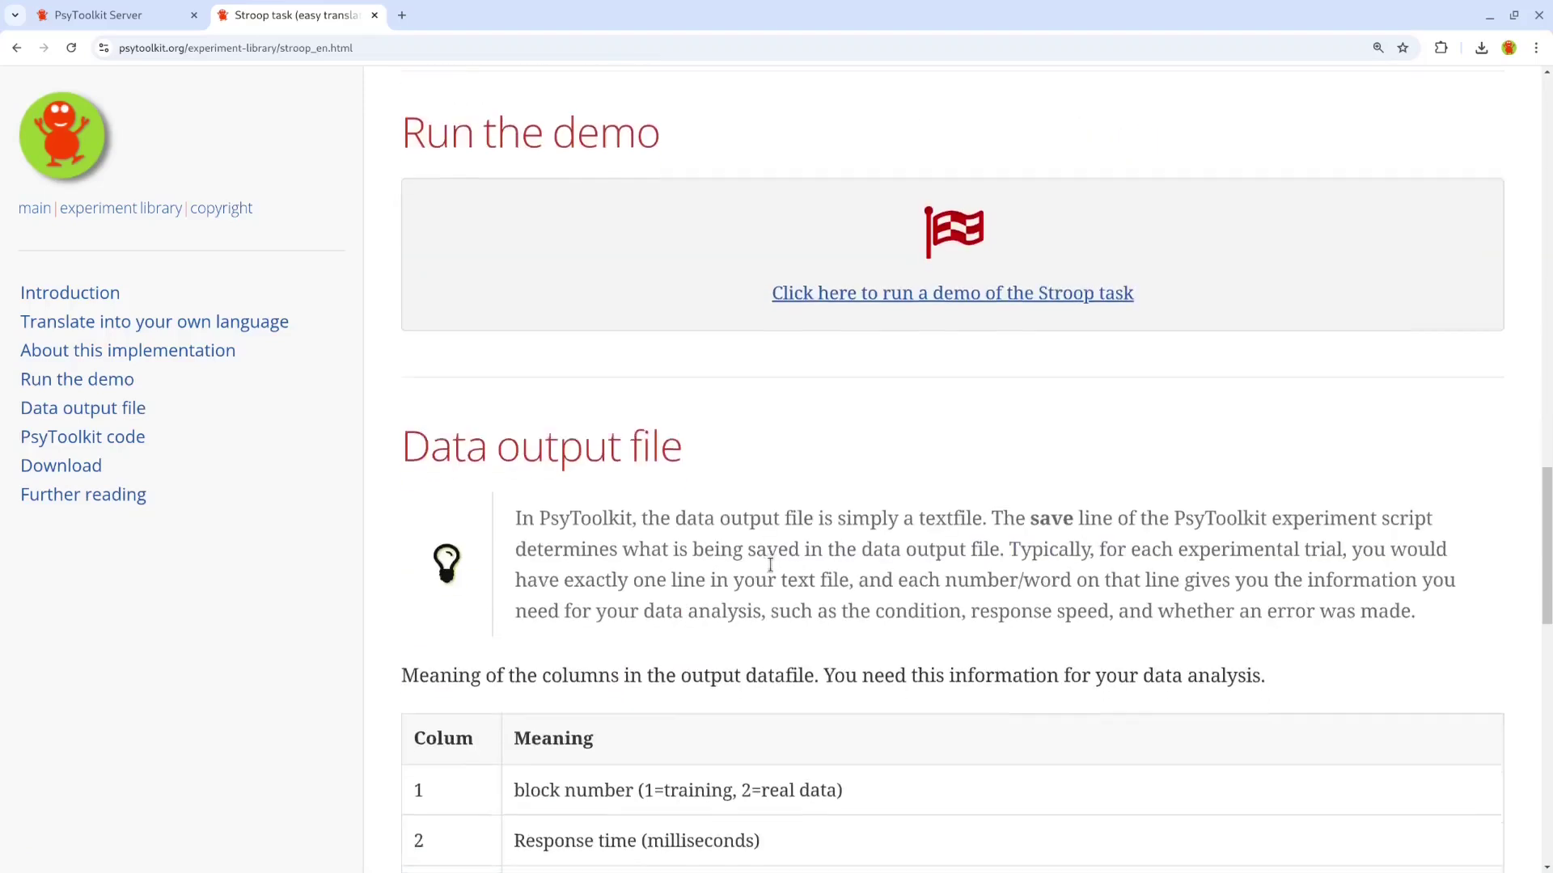
scroll(745, 547, down, 2)
scroll(736, 525, down, 3)
scroll(736, 522, down, 3)
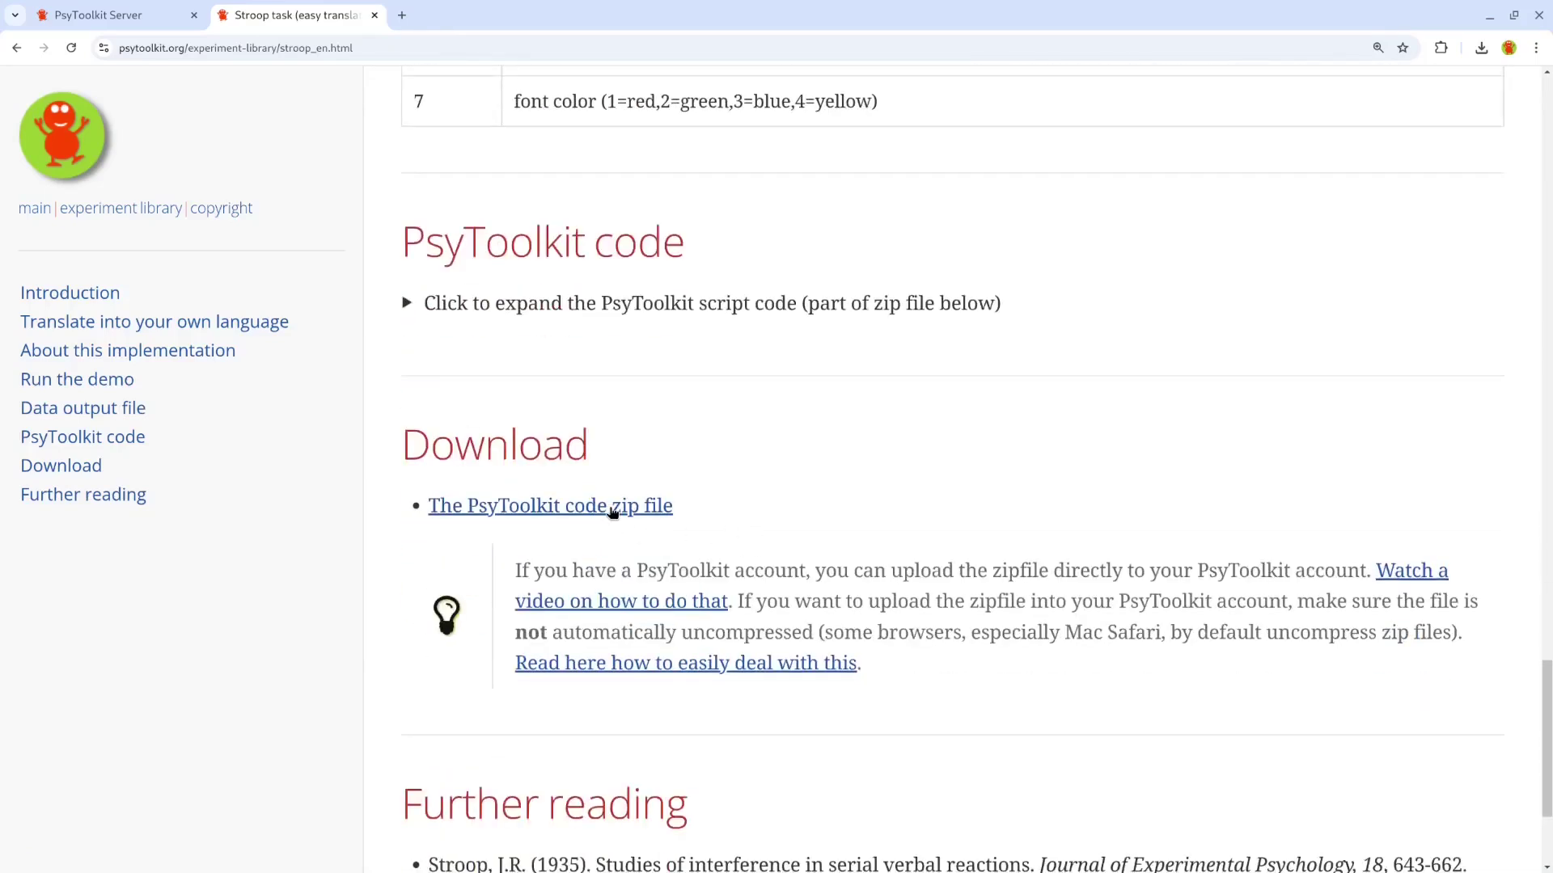
Download stroop_en.zip (3.7 kB) and confirm it is in the Downloads folder
click(613, 511)
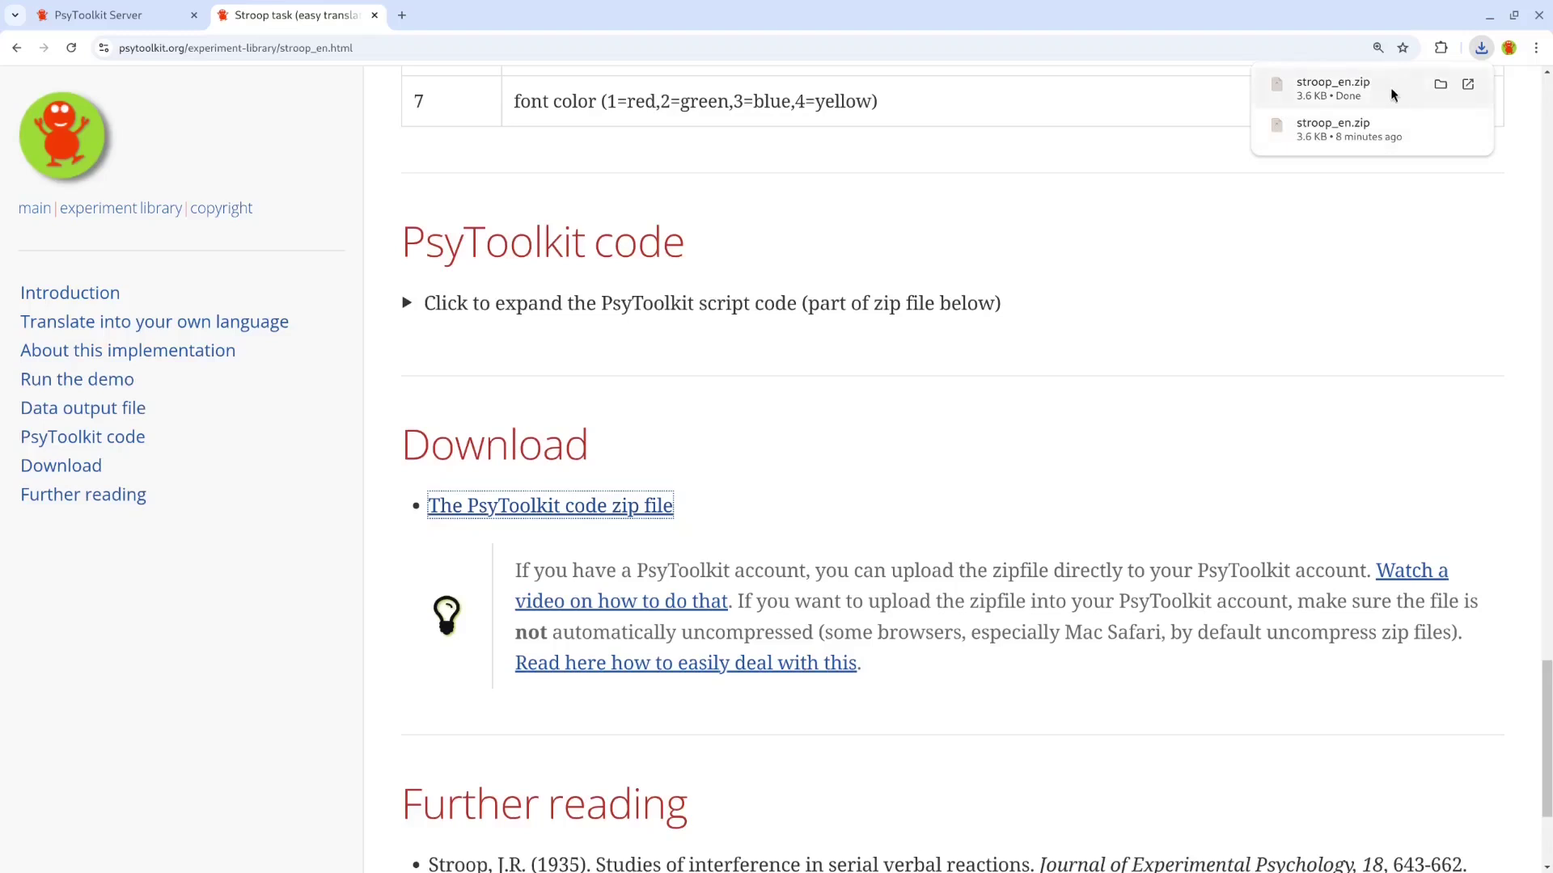
click(1441, 84)
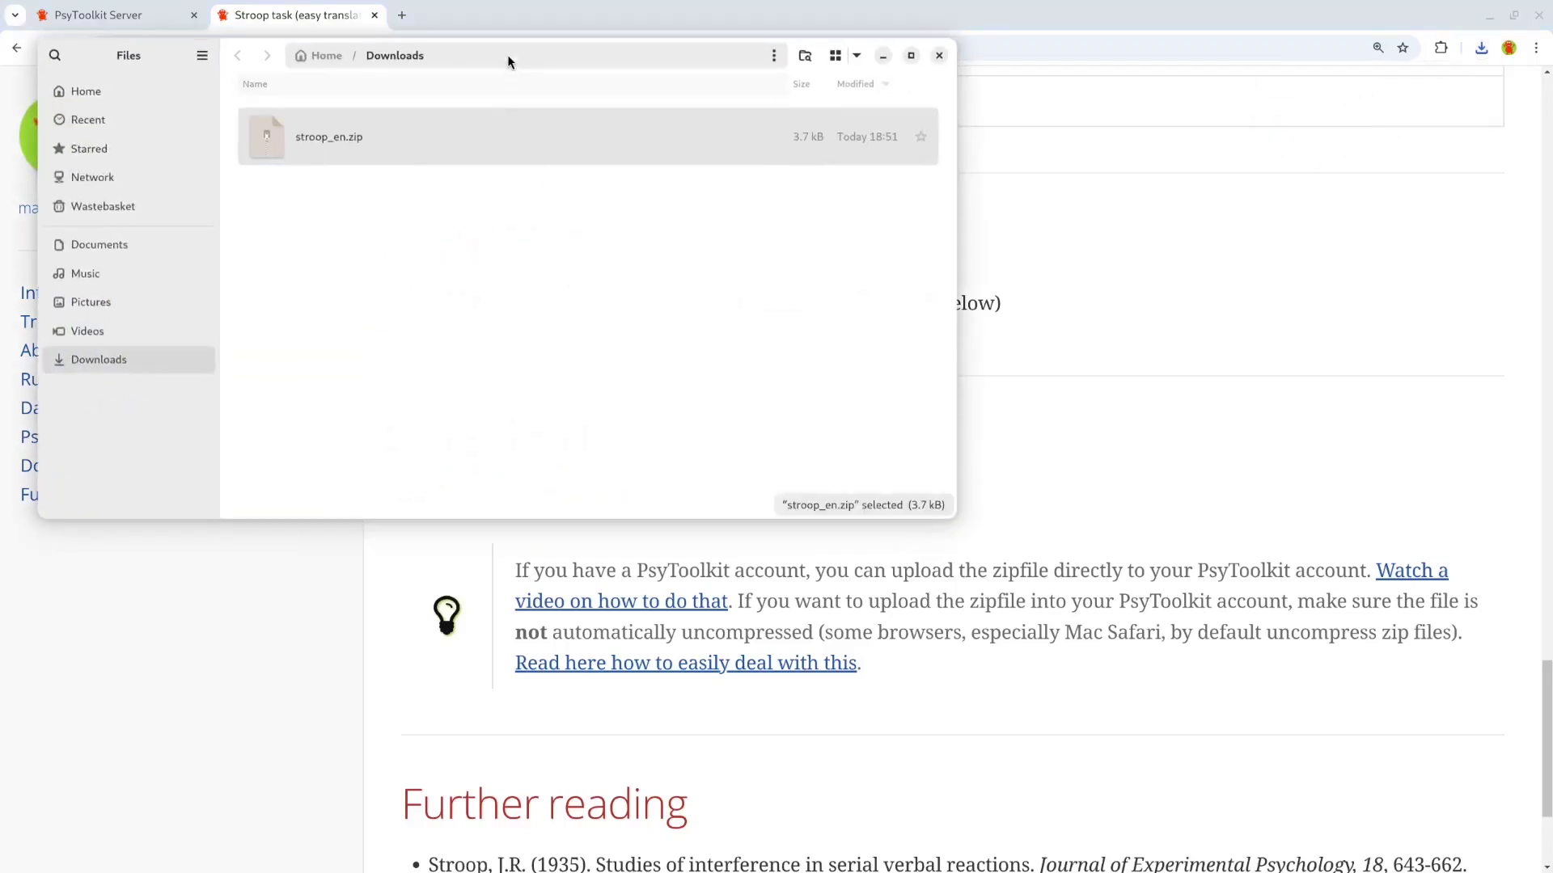
drag(508, 55, 730, 229)
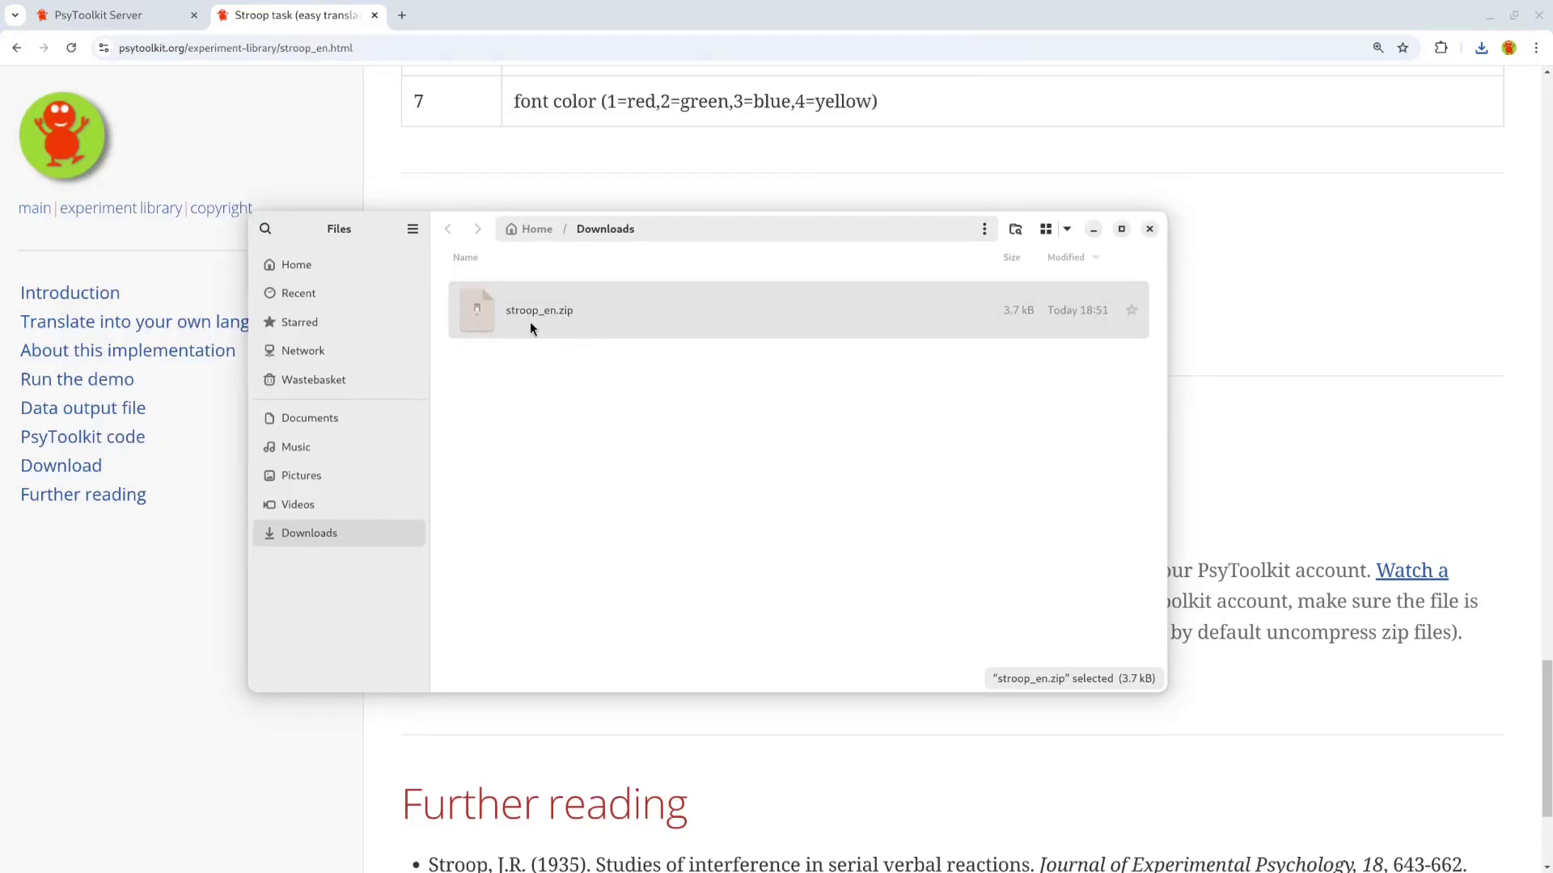
click(1148, 229)
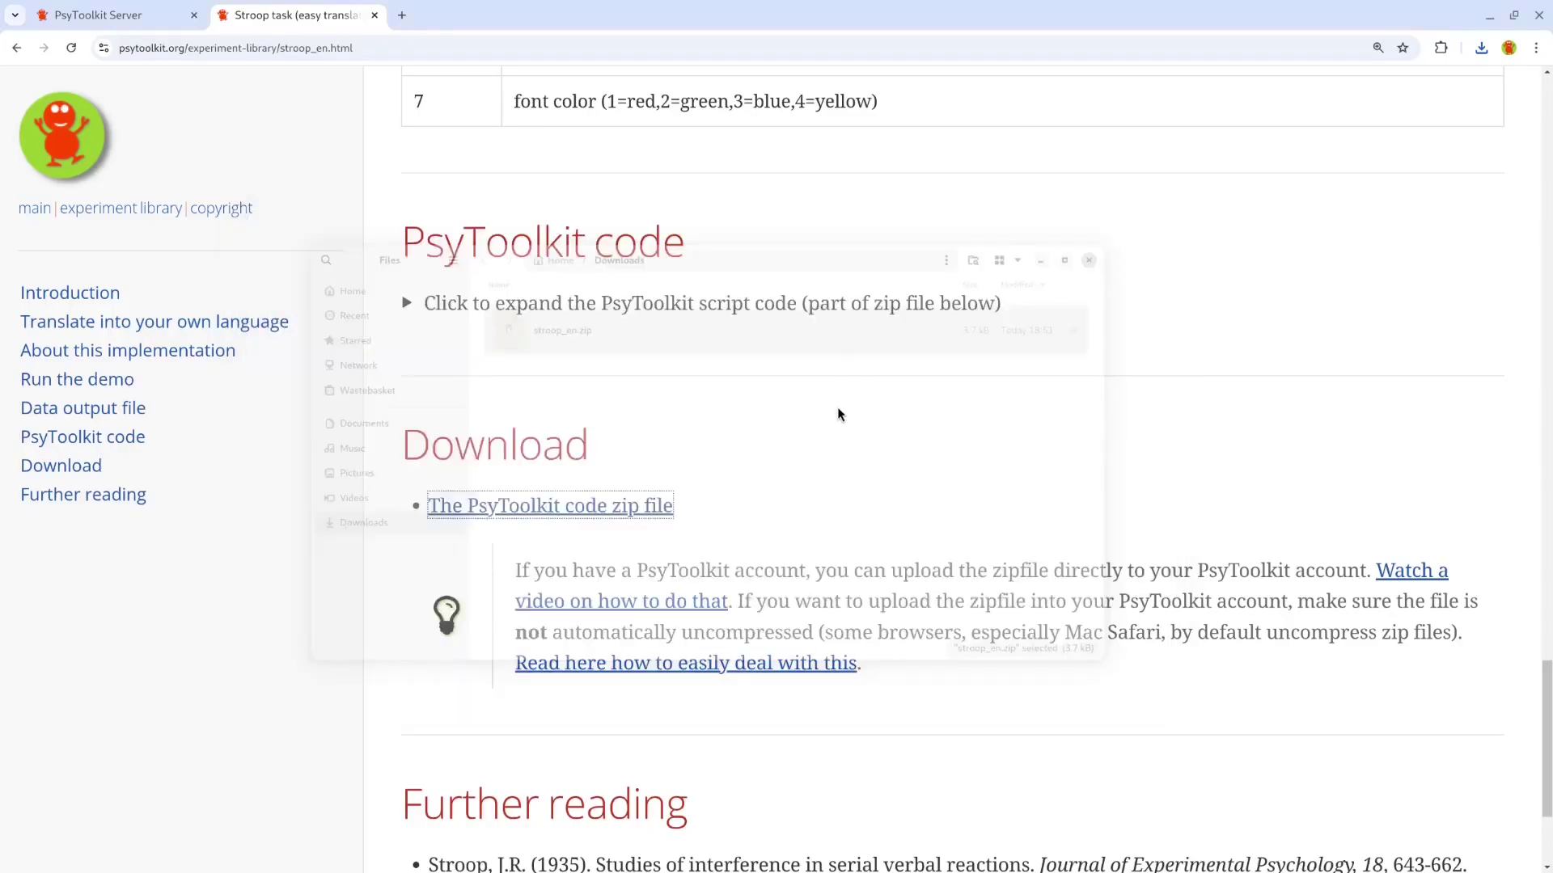
Go from the Stroop page through the main home page to the web login page
click(123, 18)
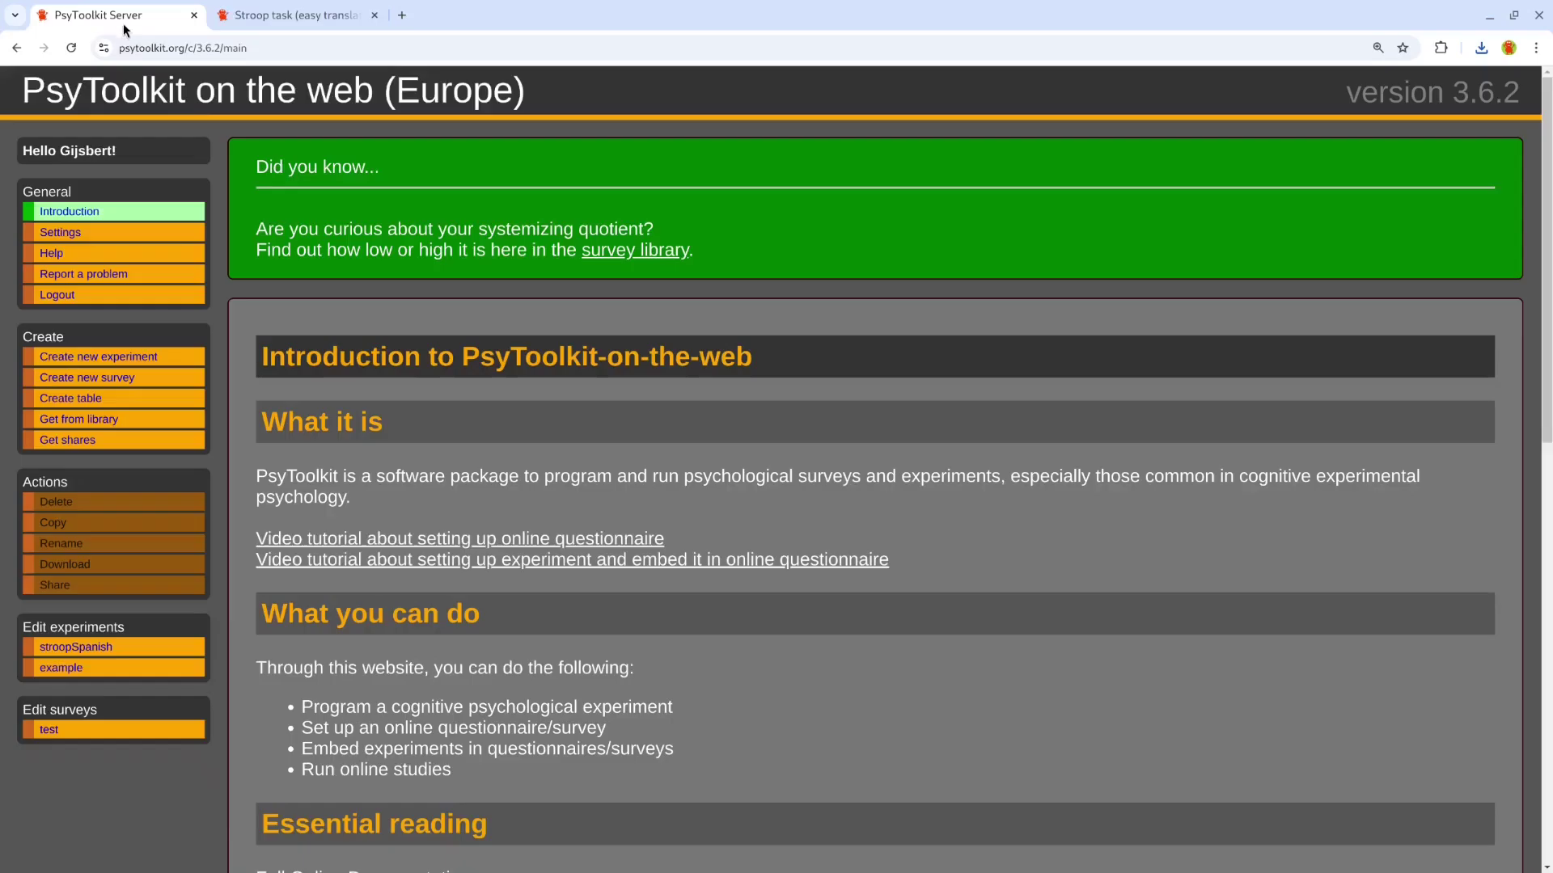
click(309, 25)
click(47, 206)
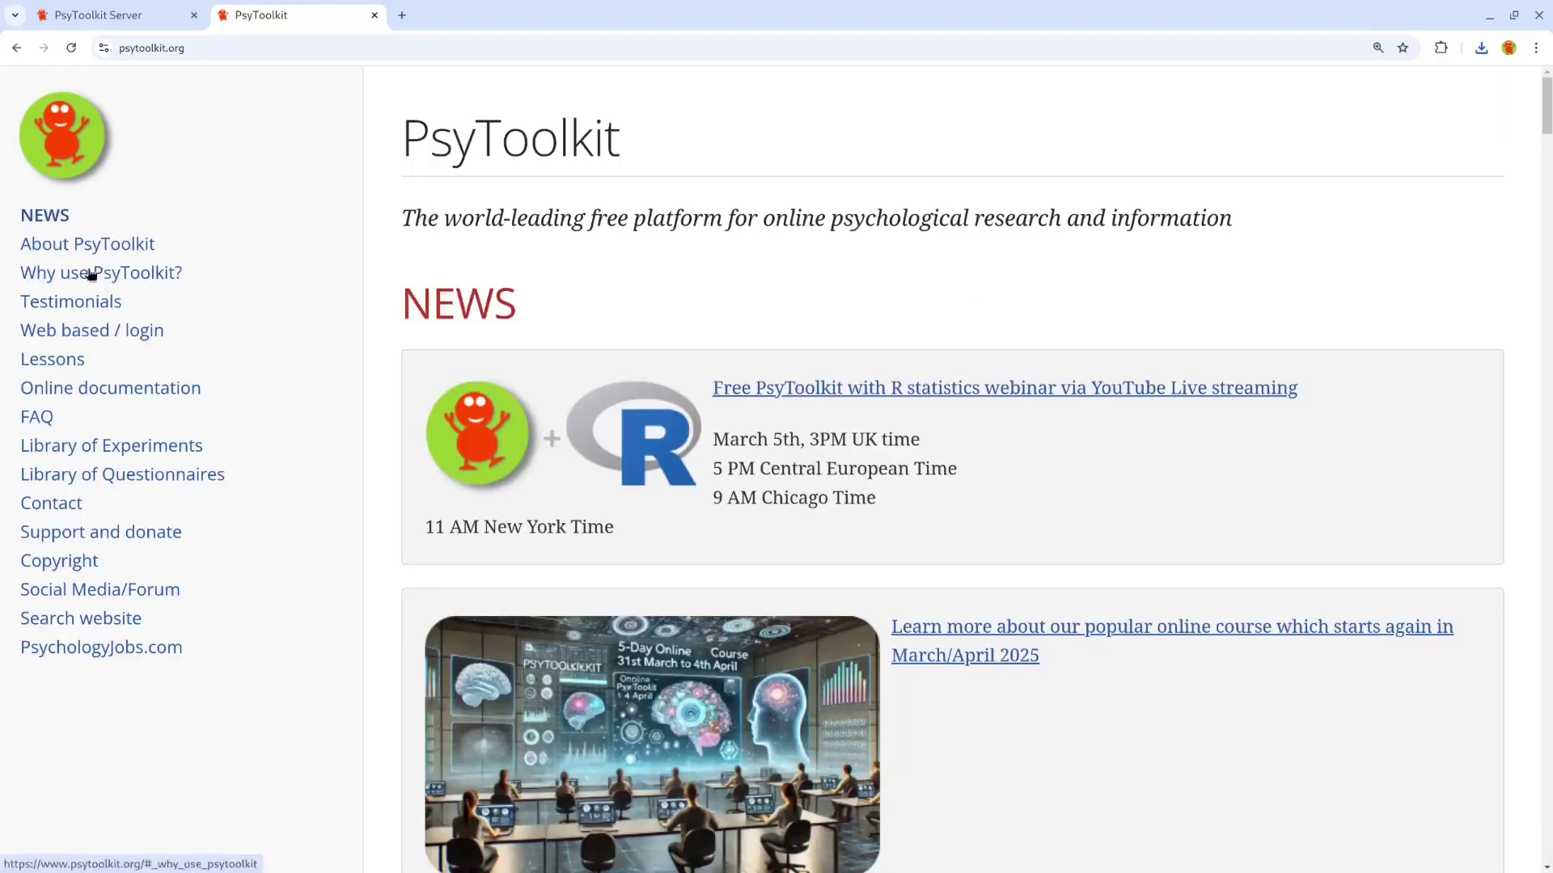
click(145, 340)
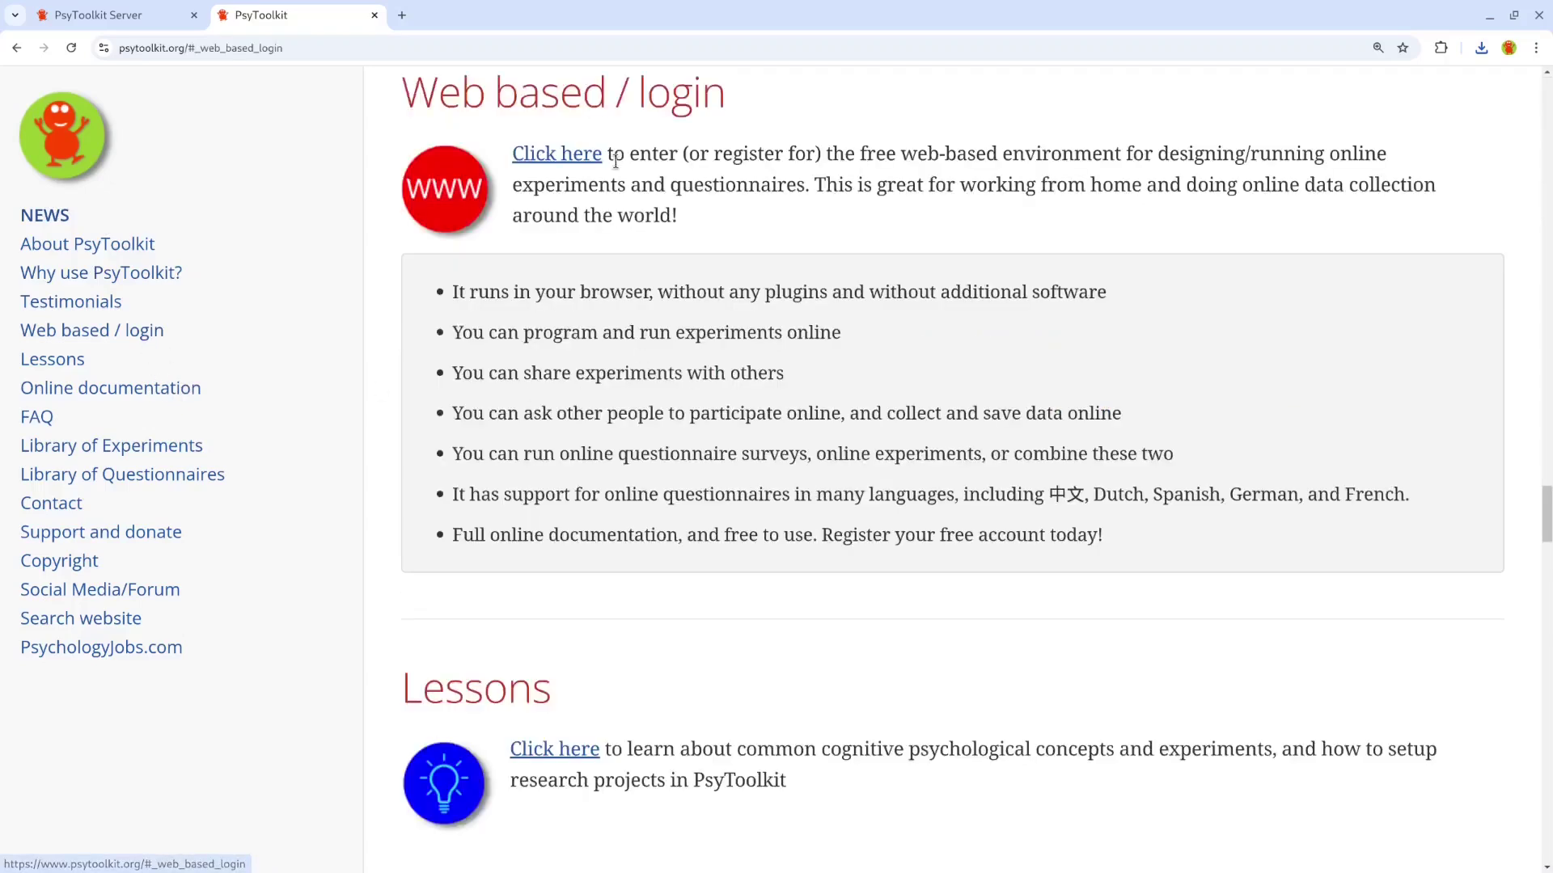
click(565, 158)
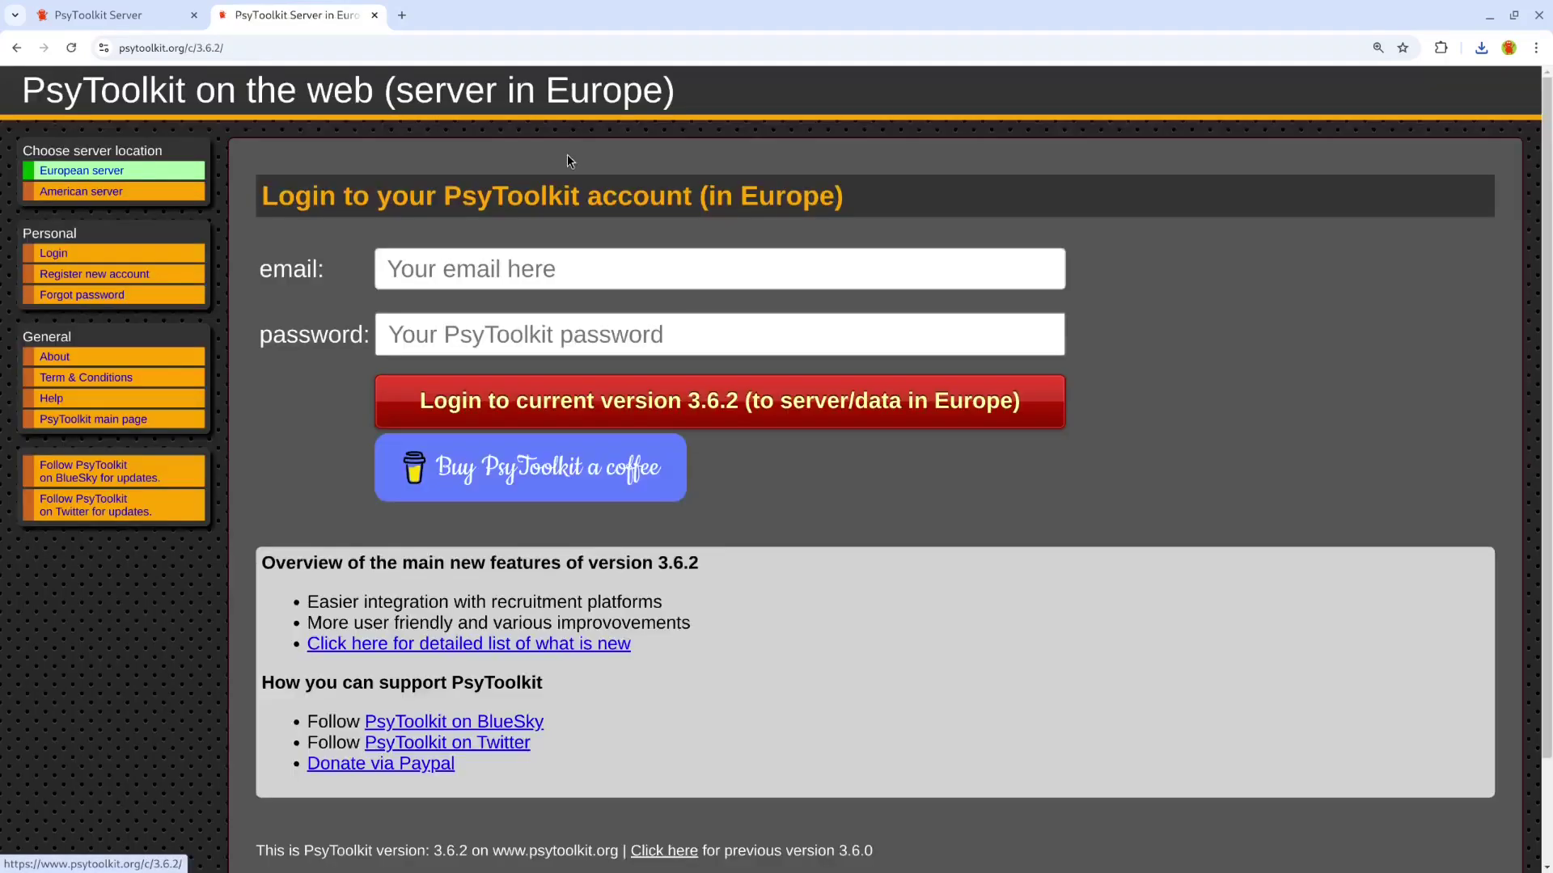
Preview the registration and American server pages, then return to the European server dashboard
click(135, 277)
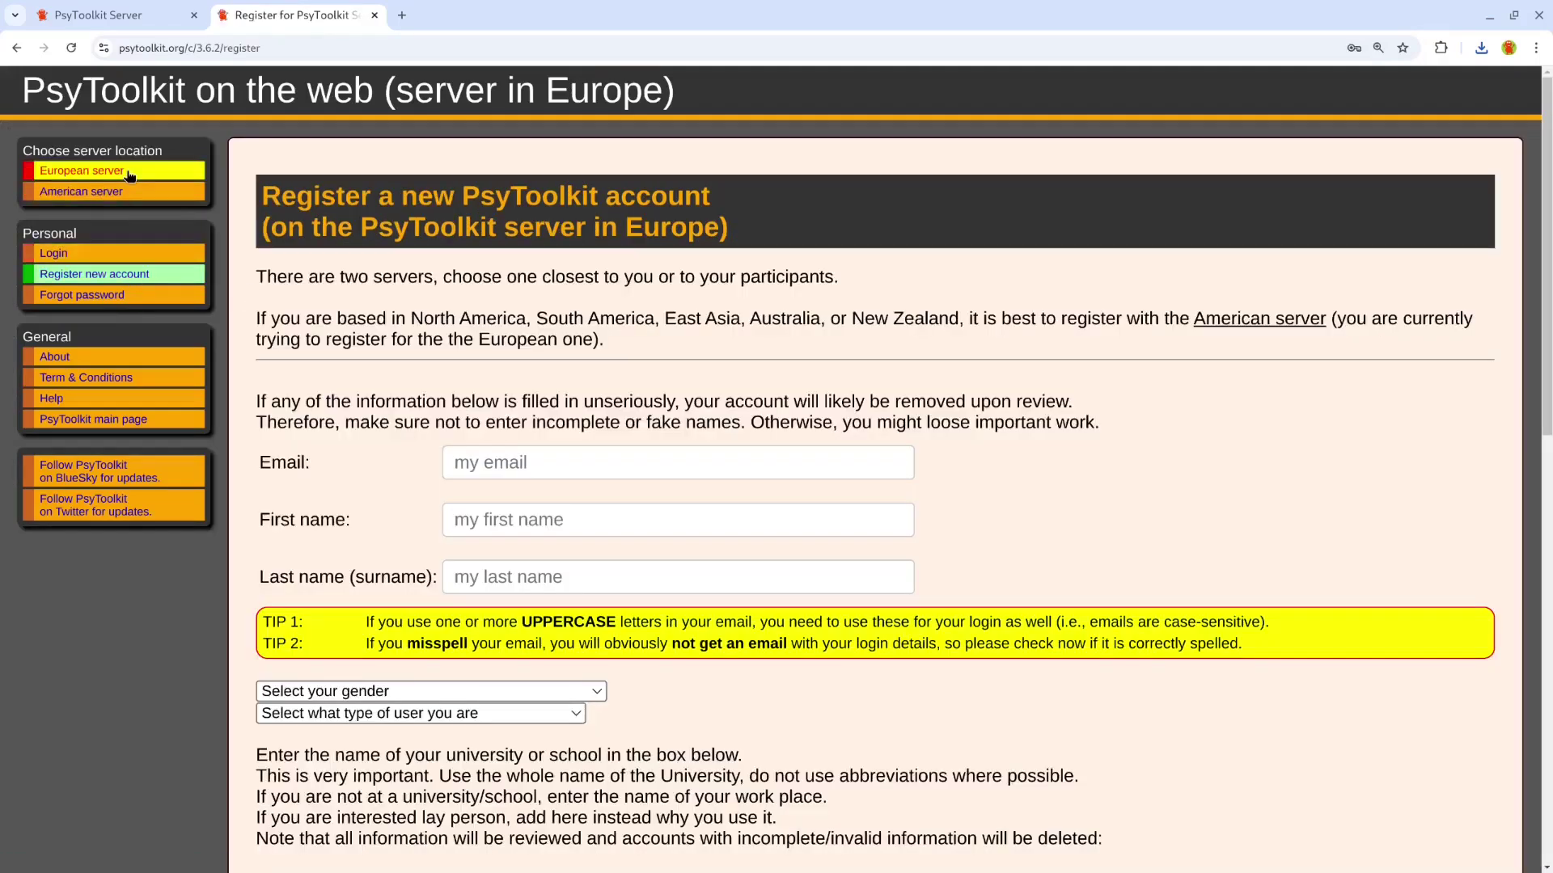
click(131, 195)
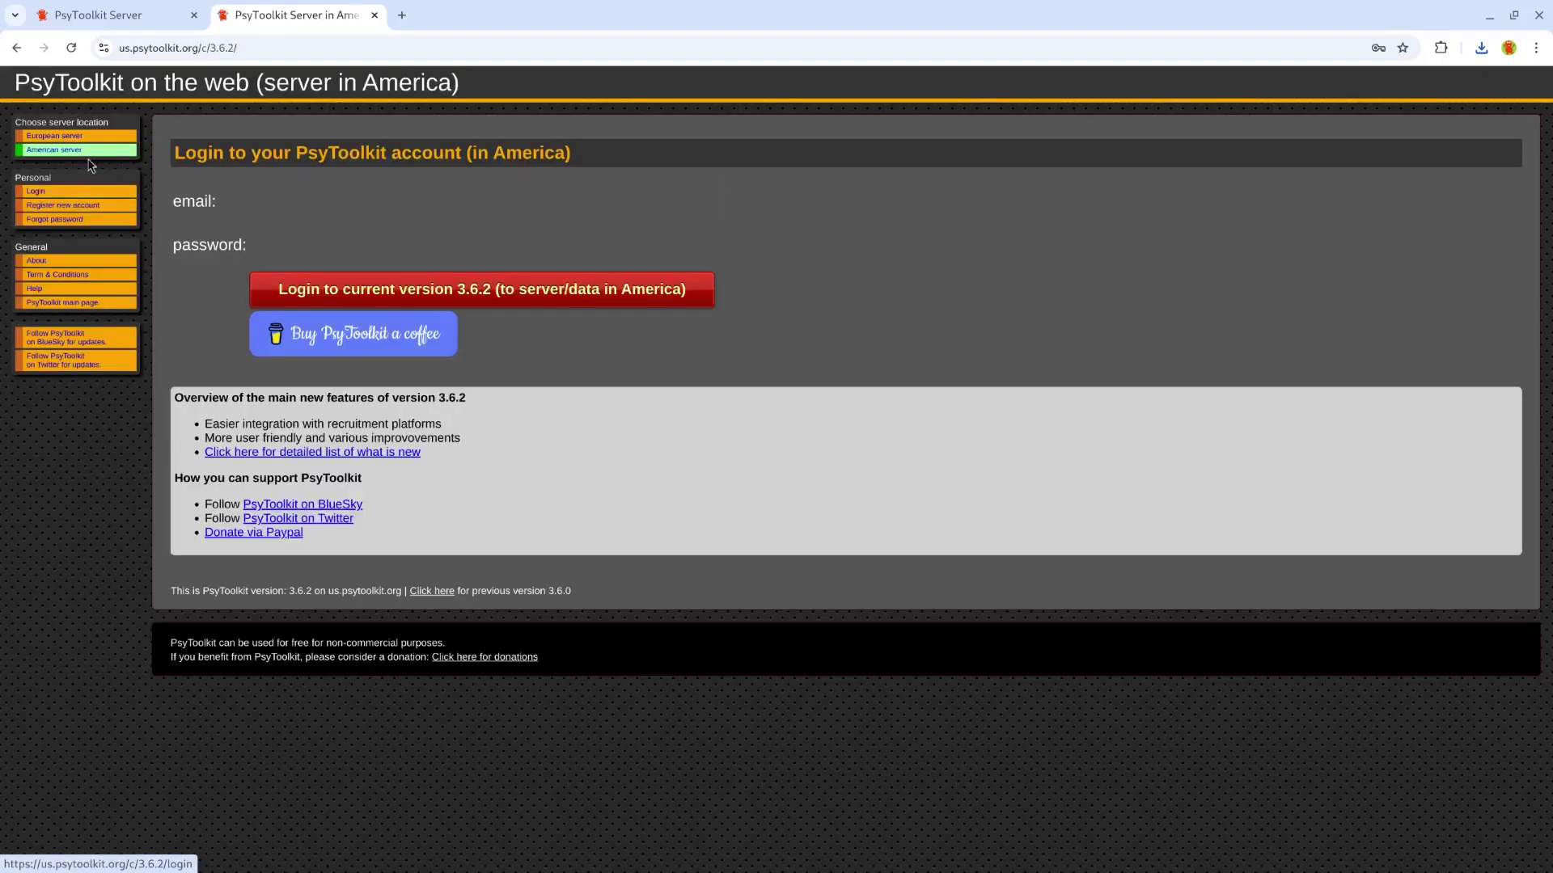
click(91, 168)
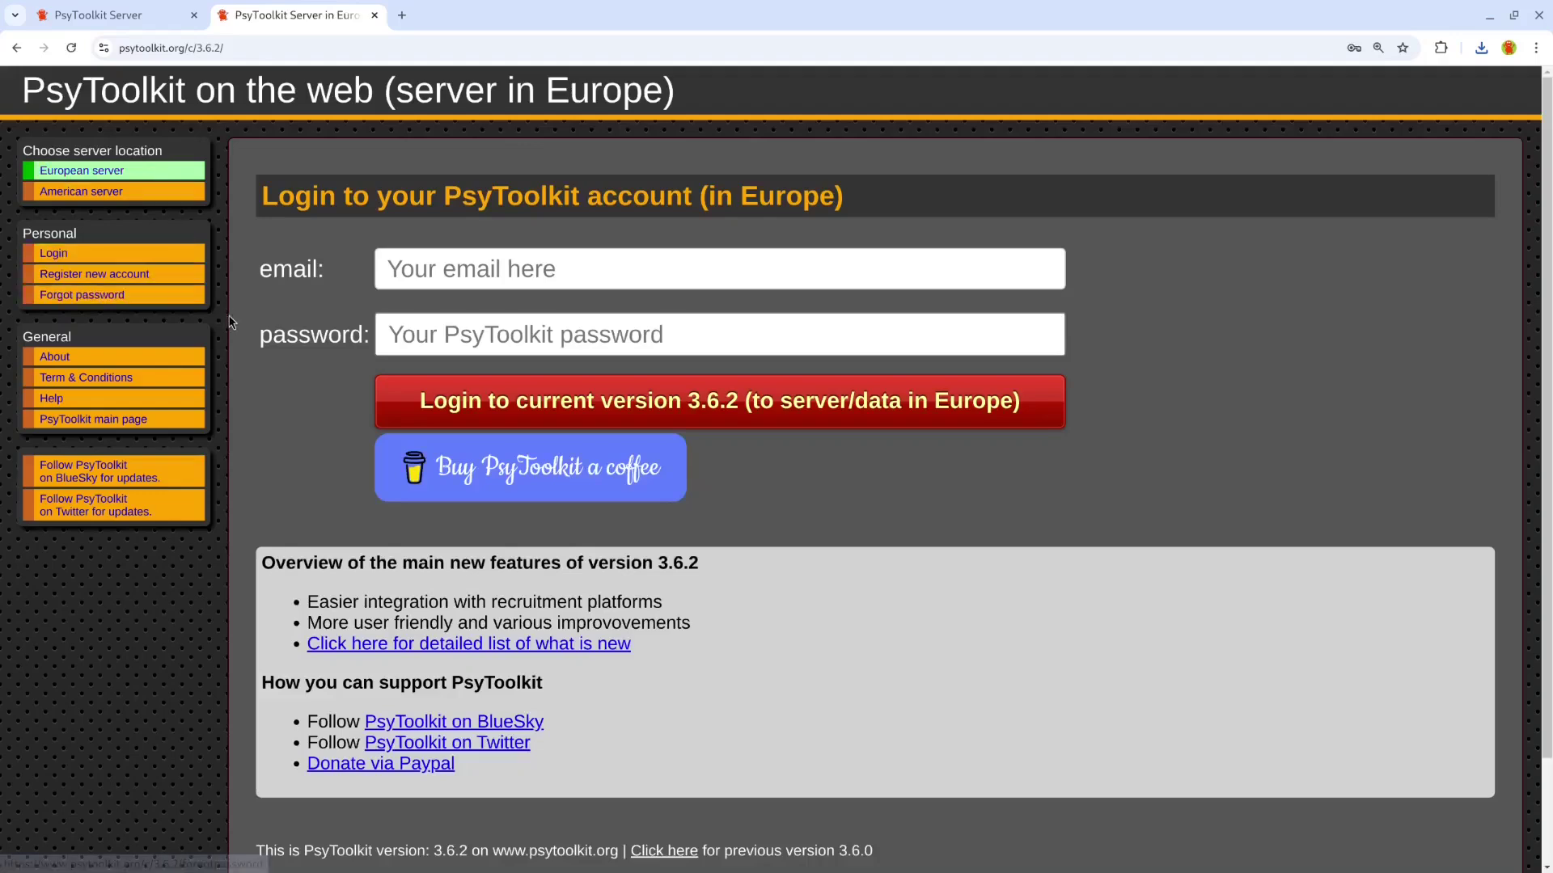
key(ctrl+plus)
key(ctrl+plus)
key(ctrl+minus)
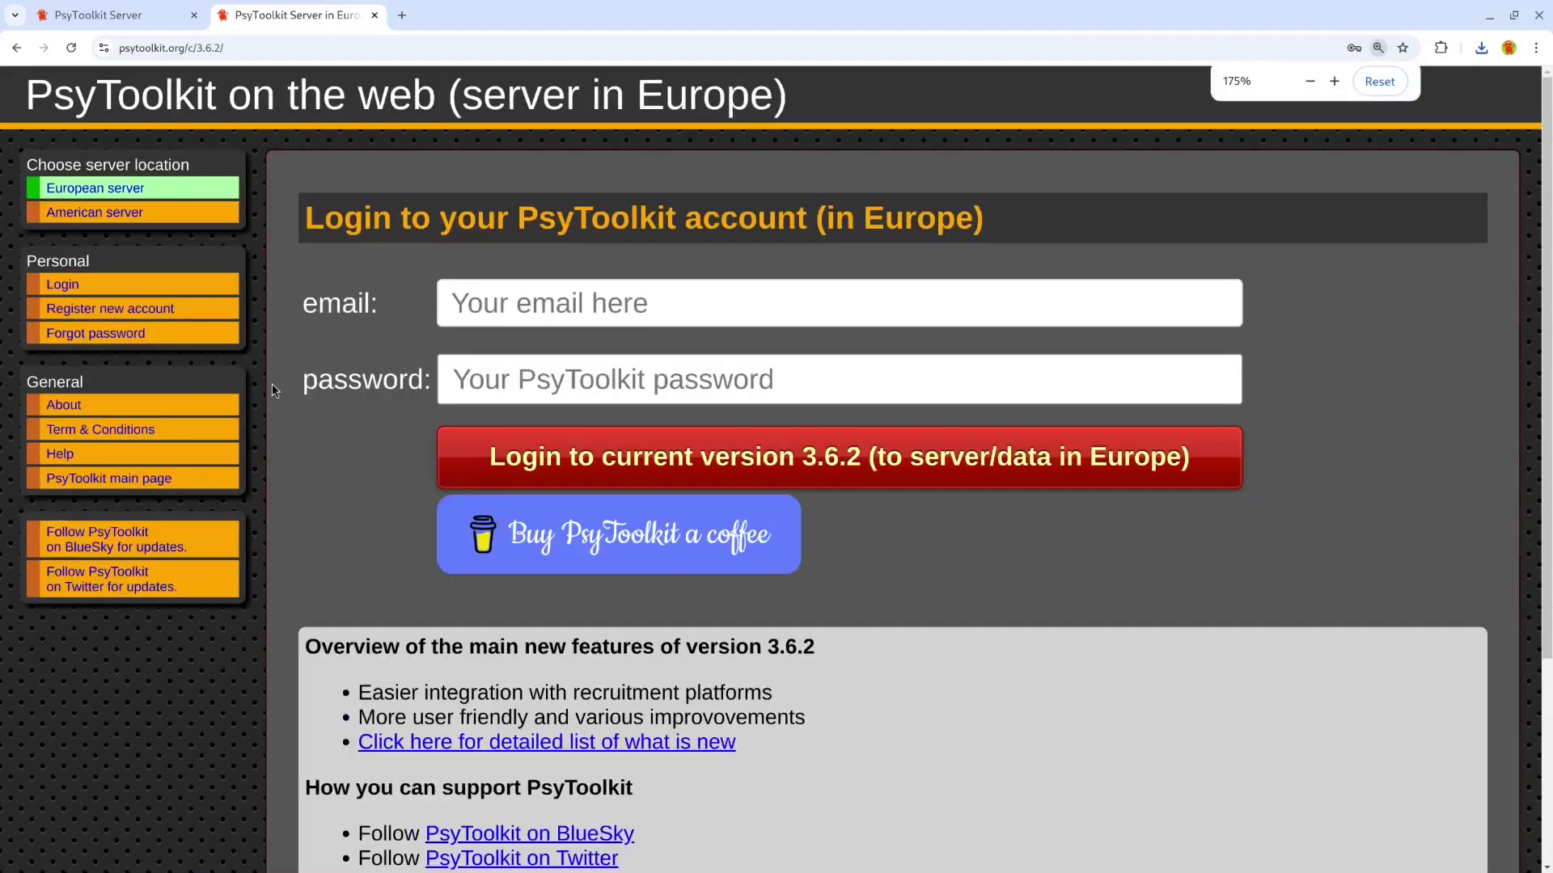
click(134, 15)
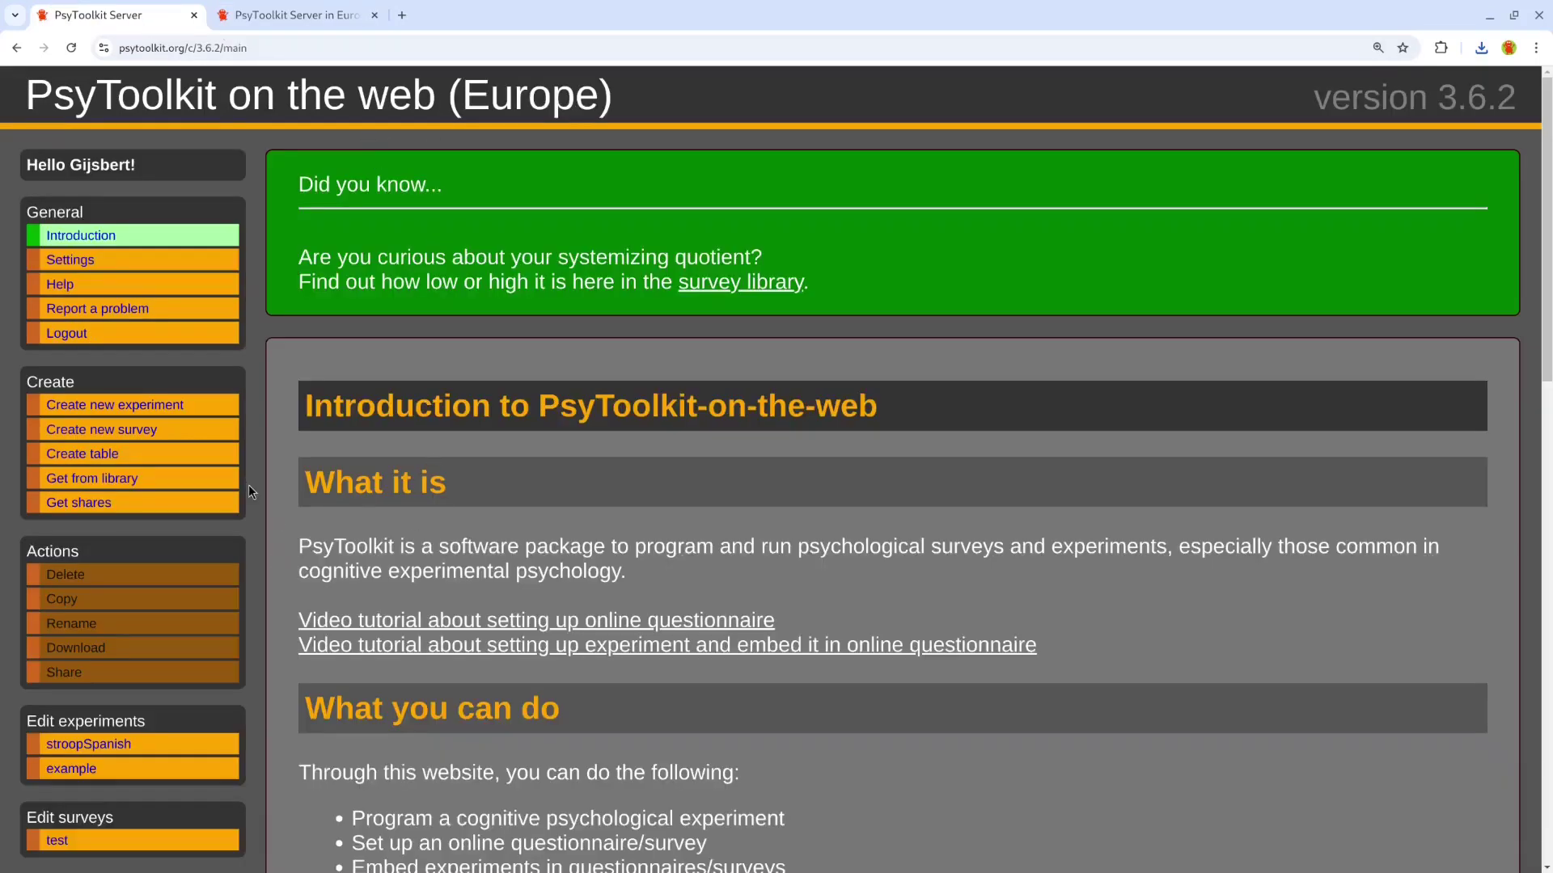
scroll(249, 490, down, 3)
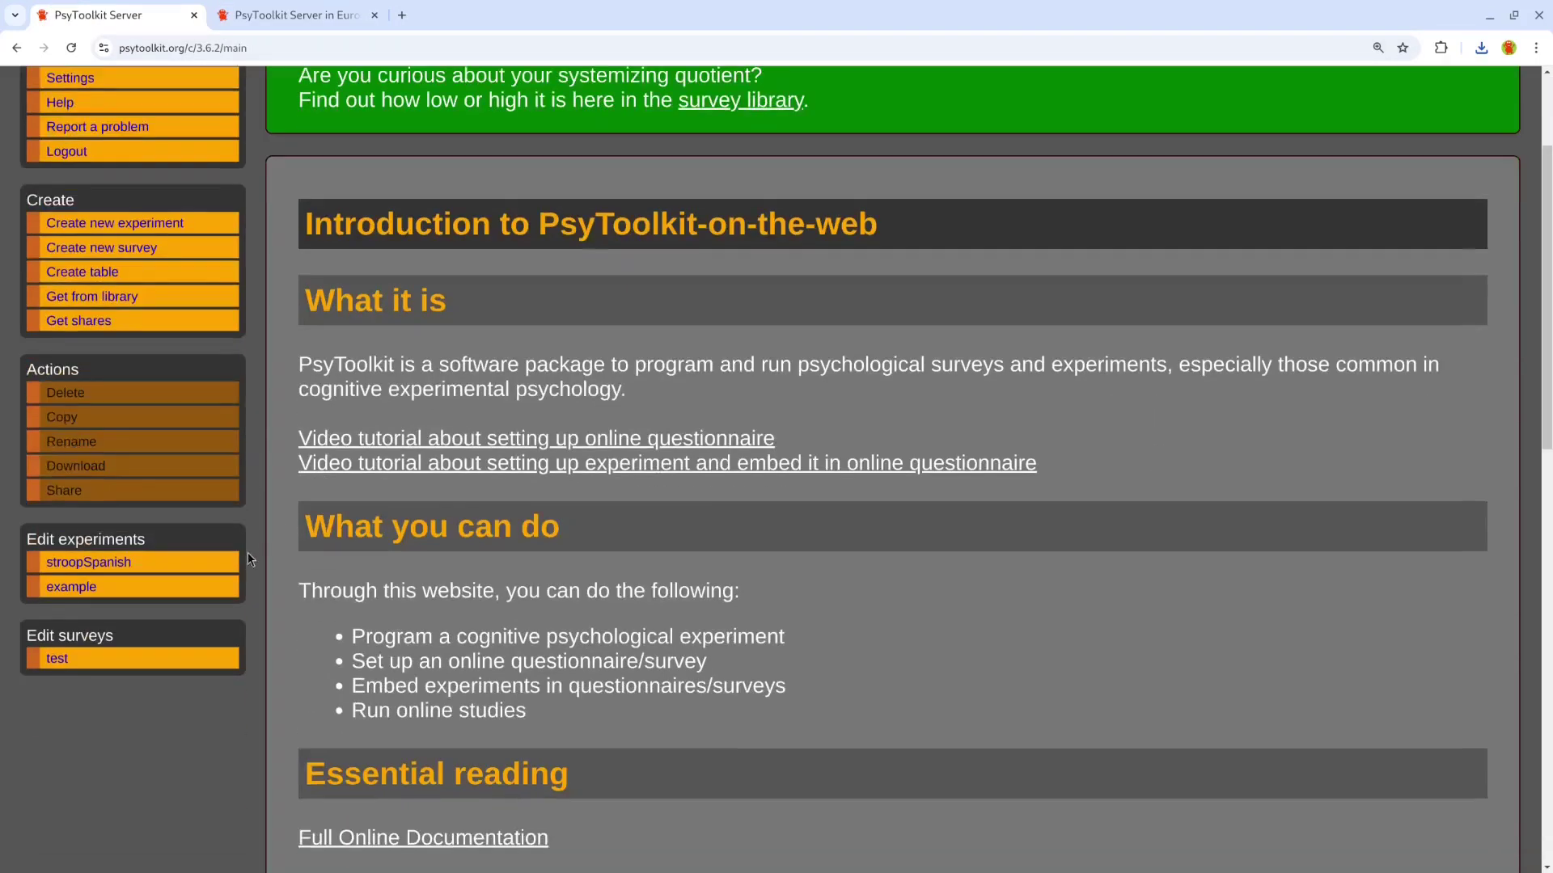
scroll(242, 478, up, 2)
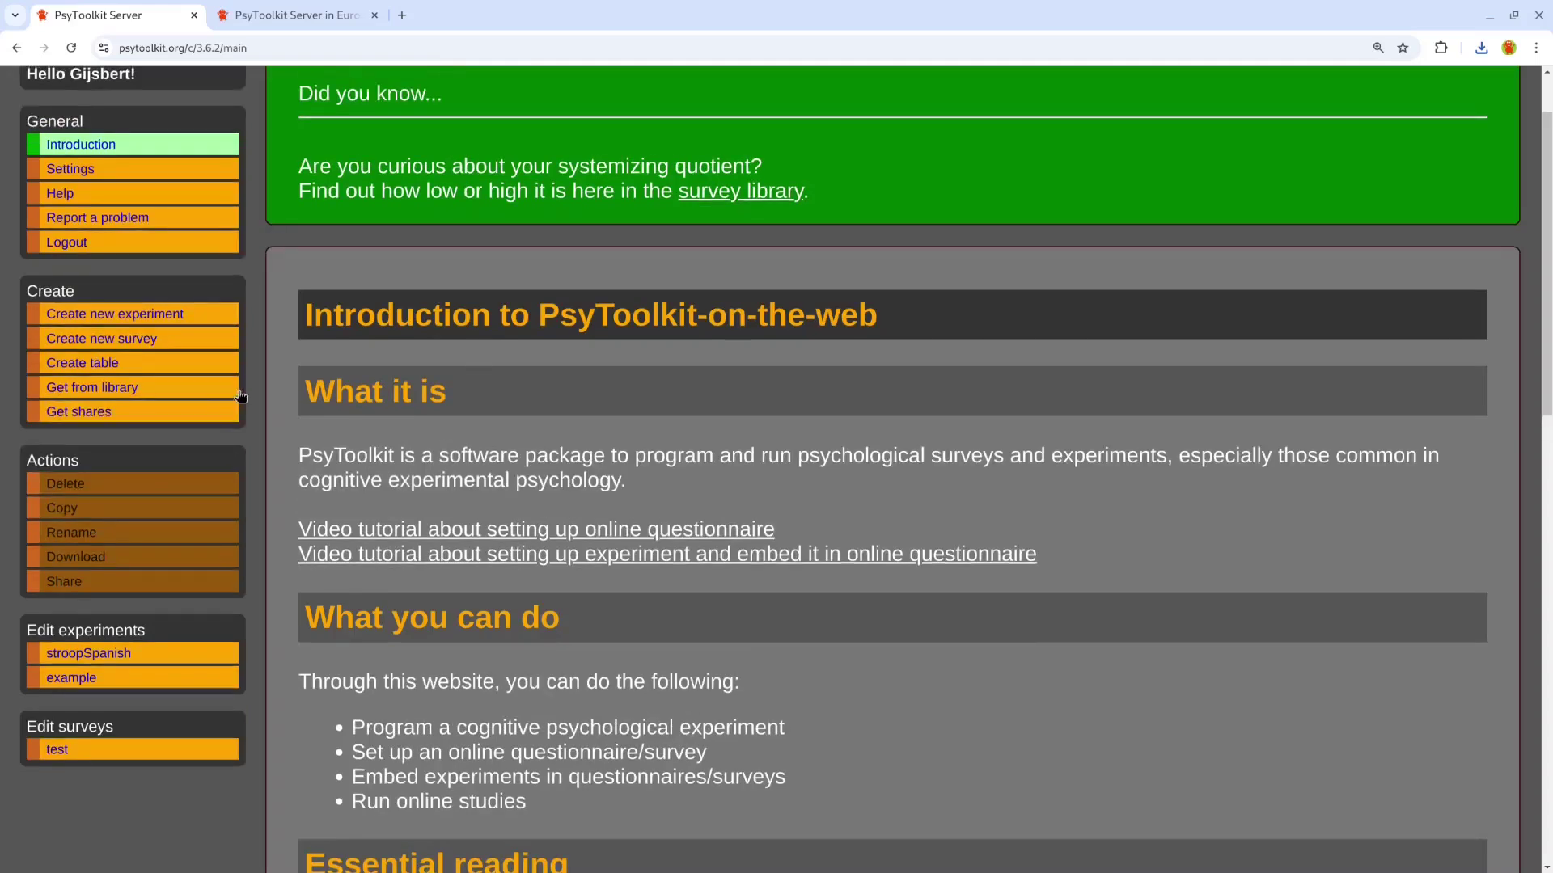
Choose stroop_en.zip from Downloads as the upload file for the new myStooptask experiment
click(194, 313)
scroll(277, 442, down, 3)
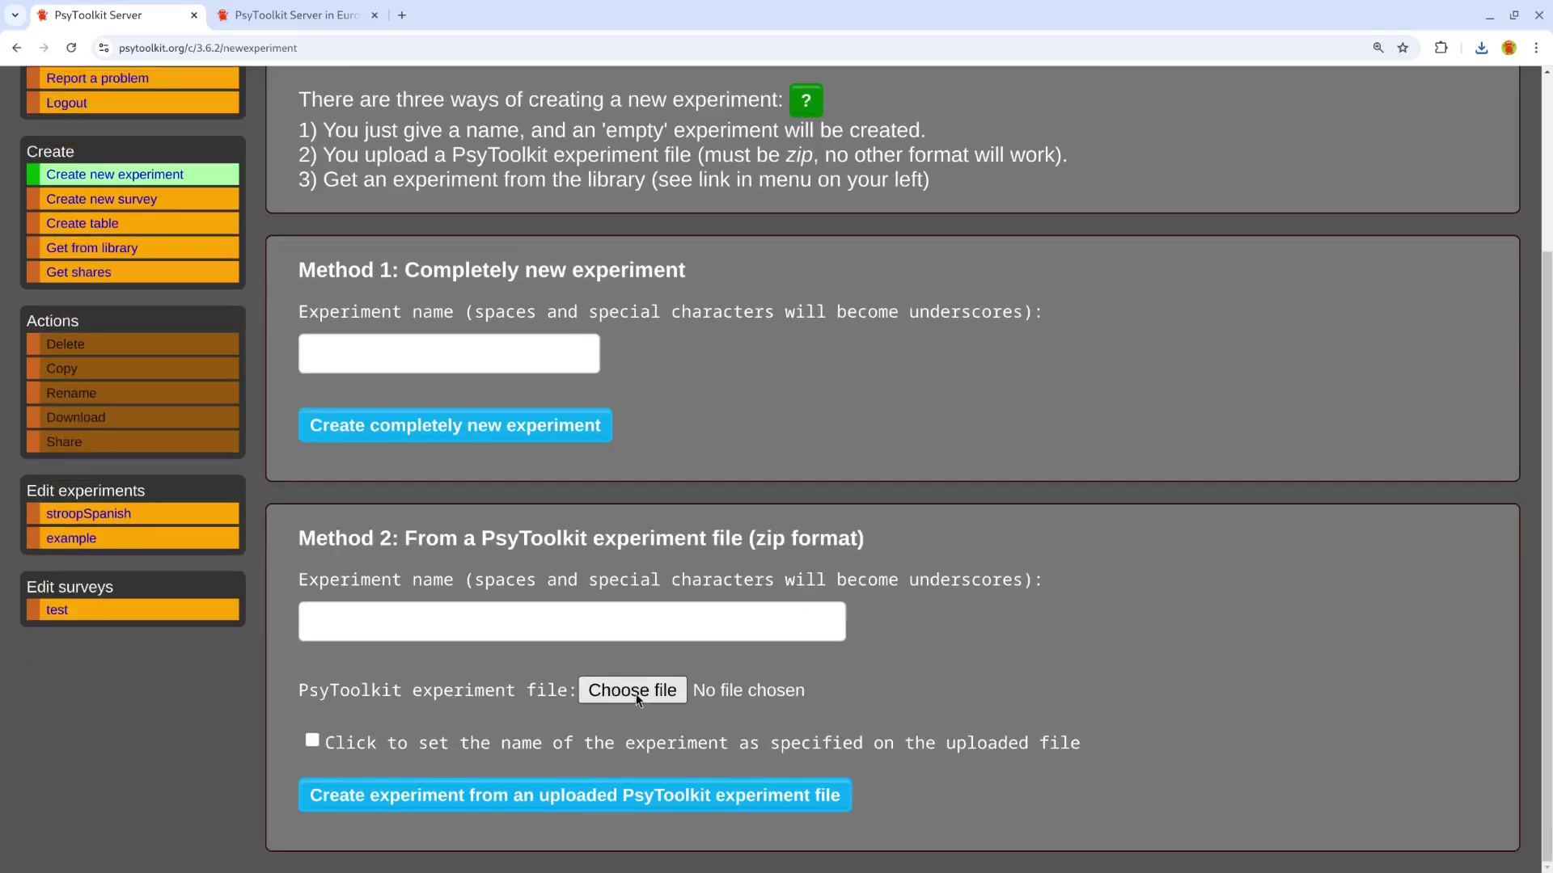
click(637, 695)
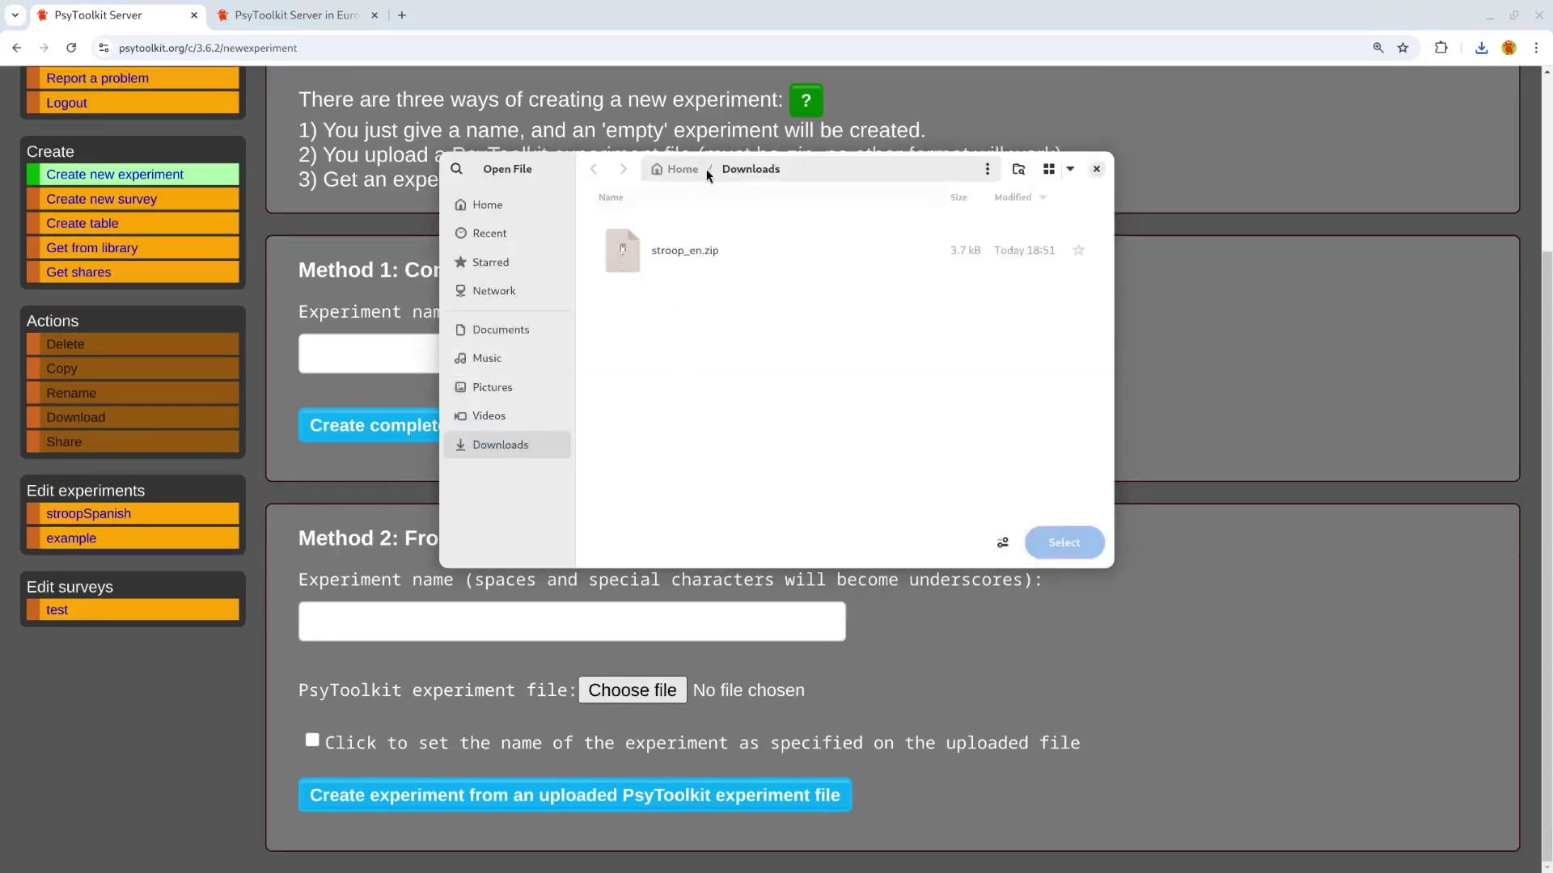
click(679, 169)
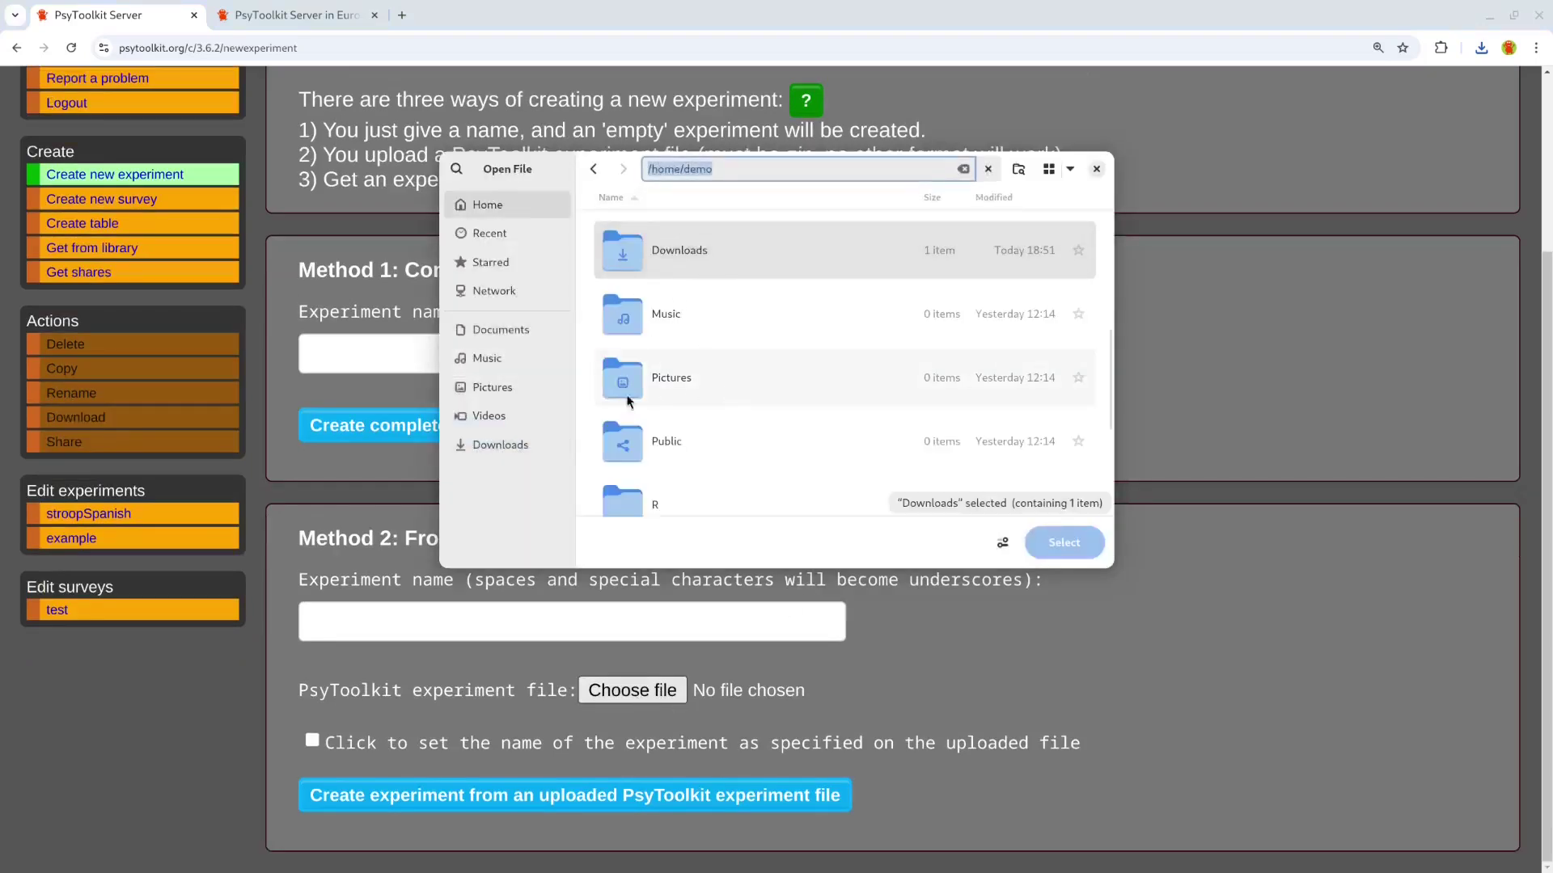
scroll(627, 406, down, 1)
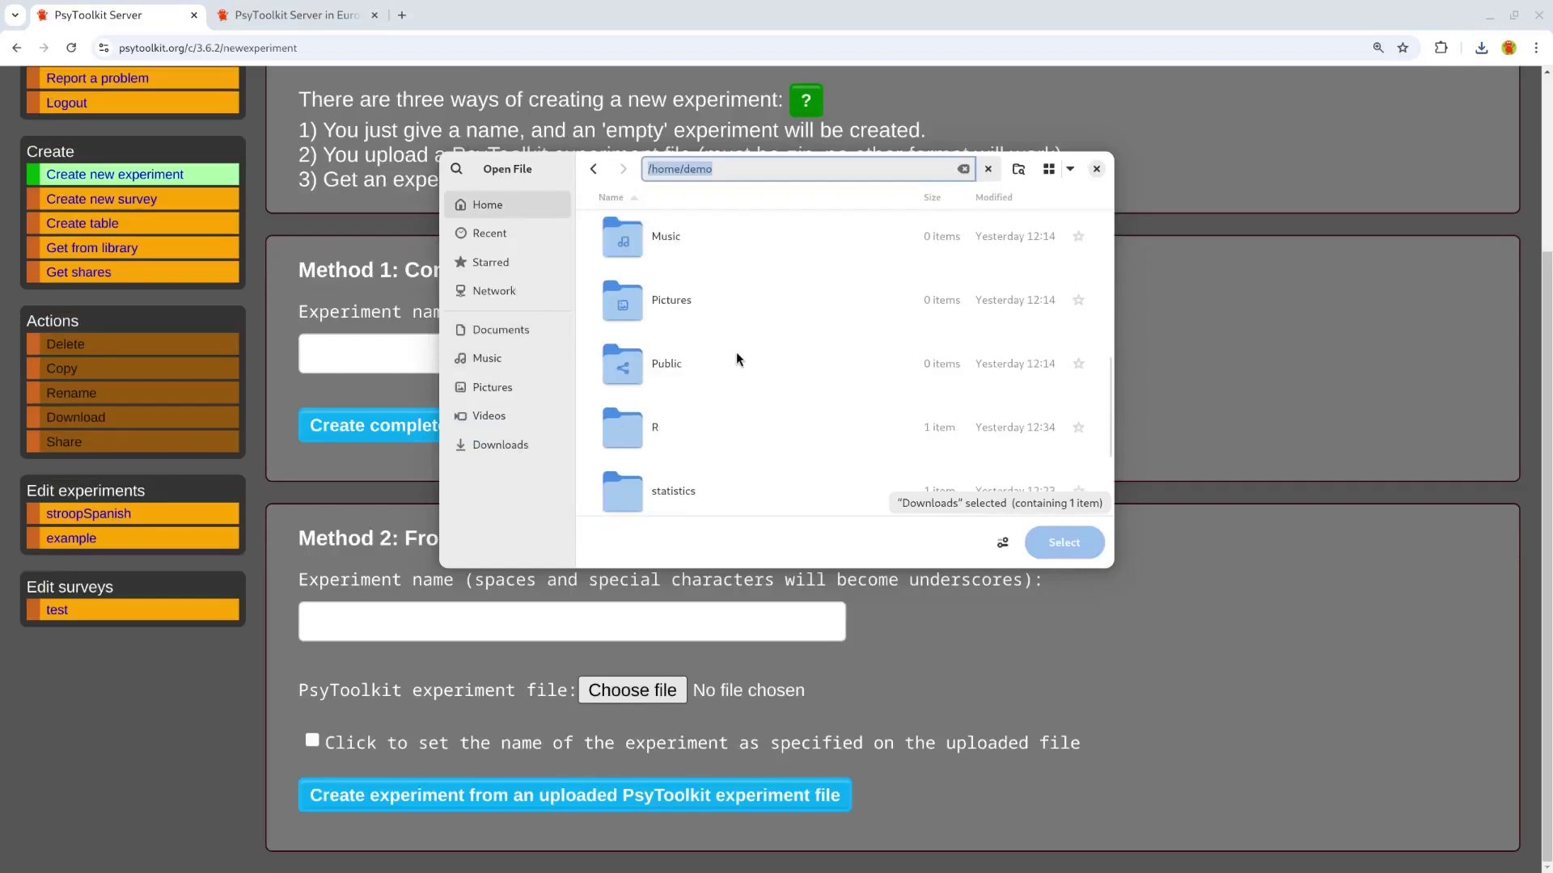
scroll(737, 356, down, 1)
scroll(736, 351, up, 2)
scroll(701, 304, up, 1)
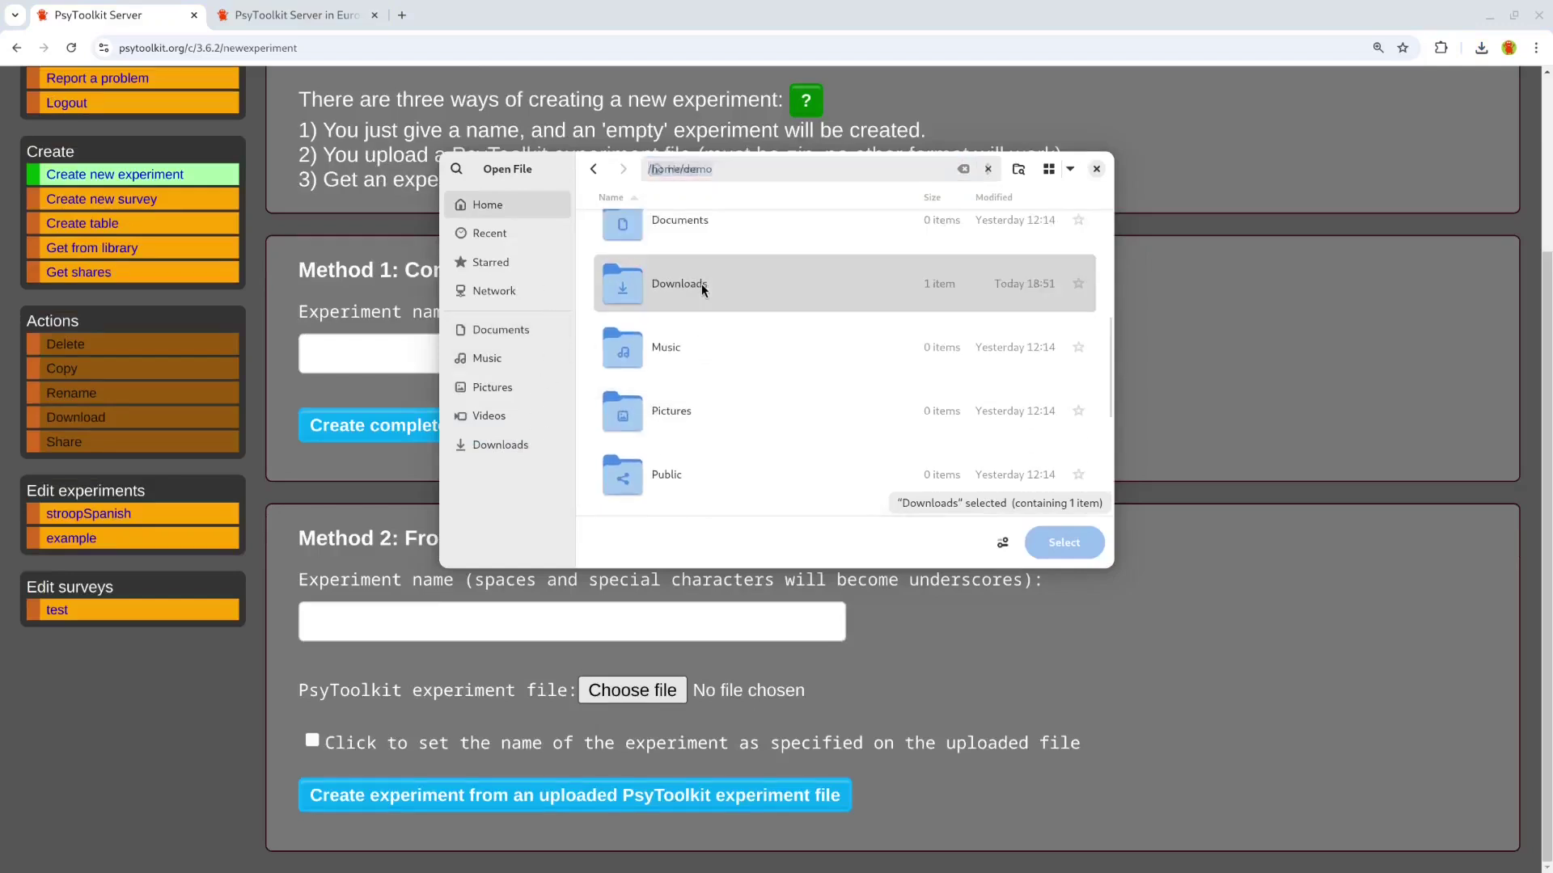
double_click(701, 284)
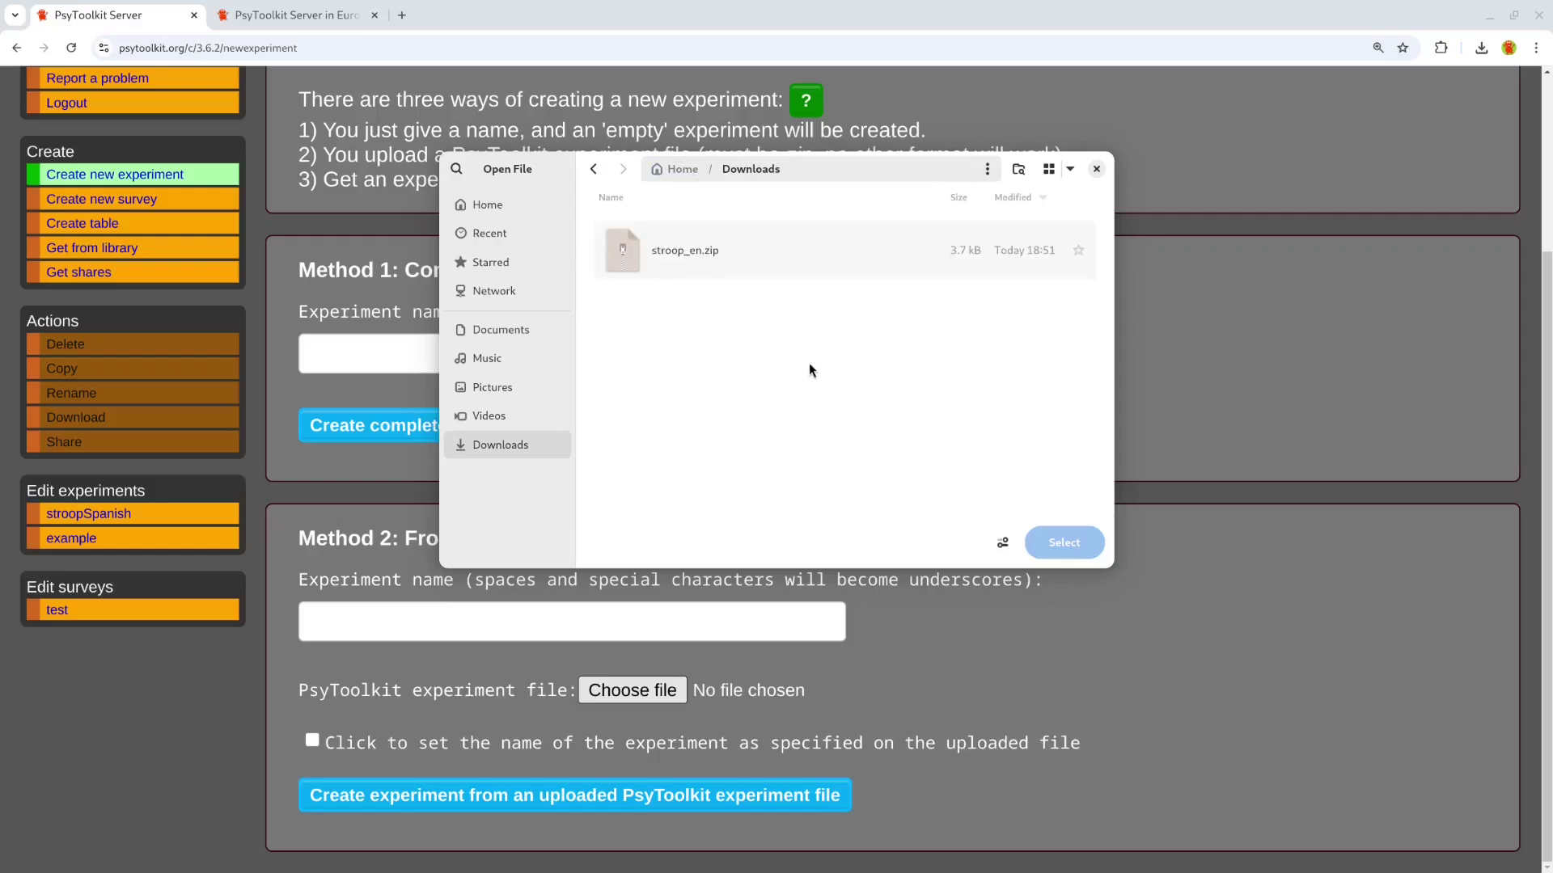
click(729, 250)
click(1082, 547)
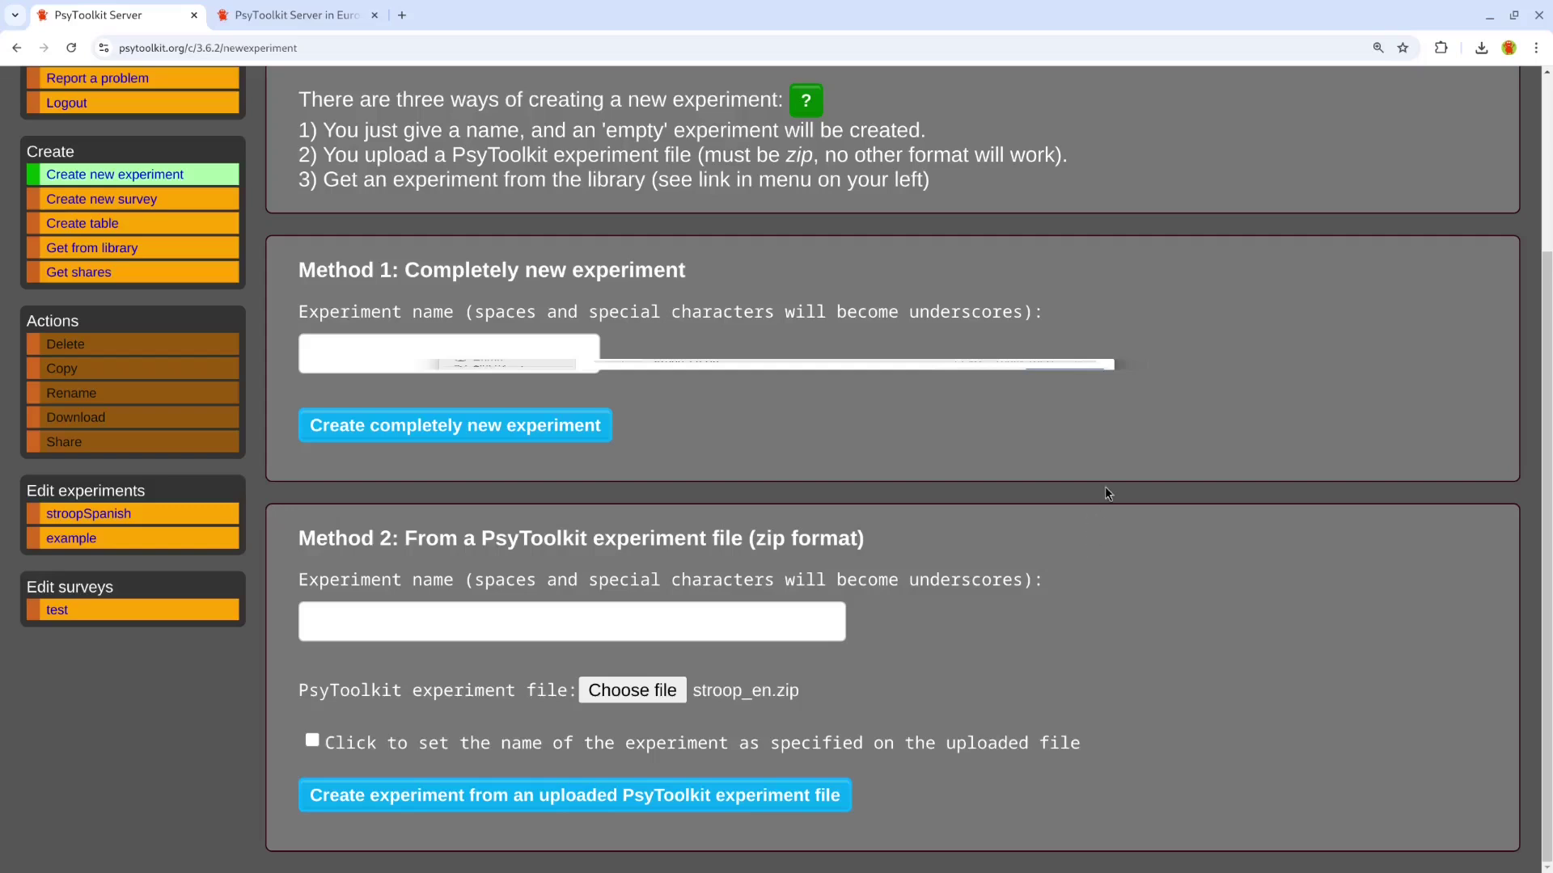
click(626, 625)
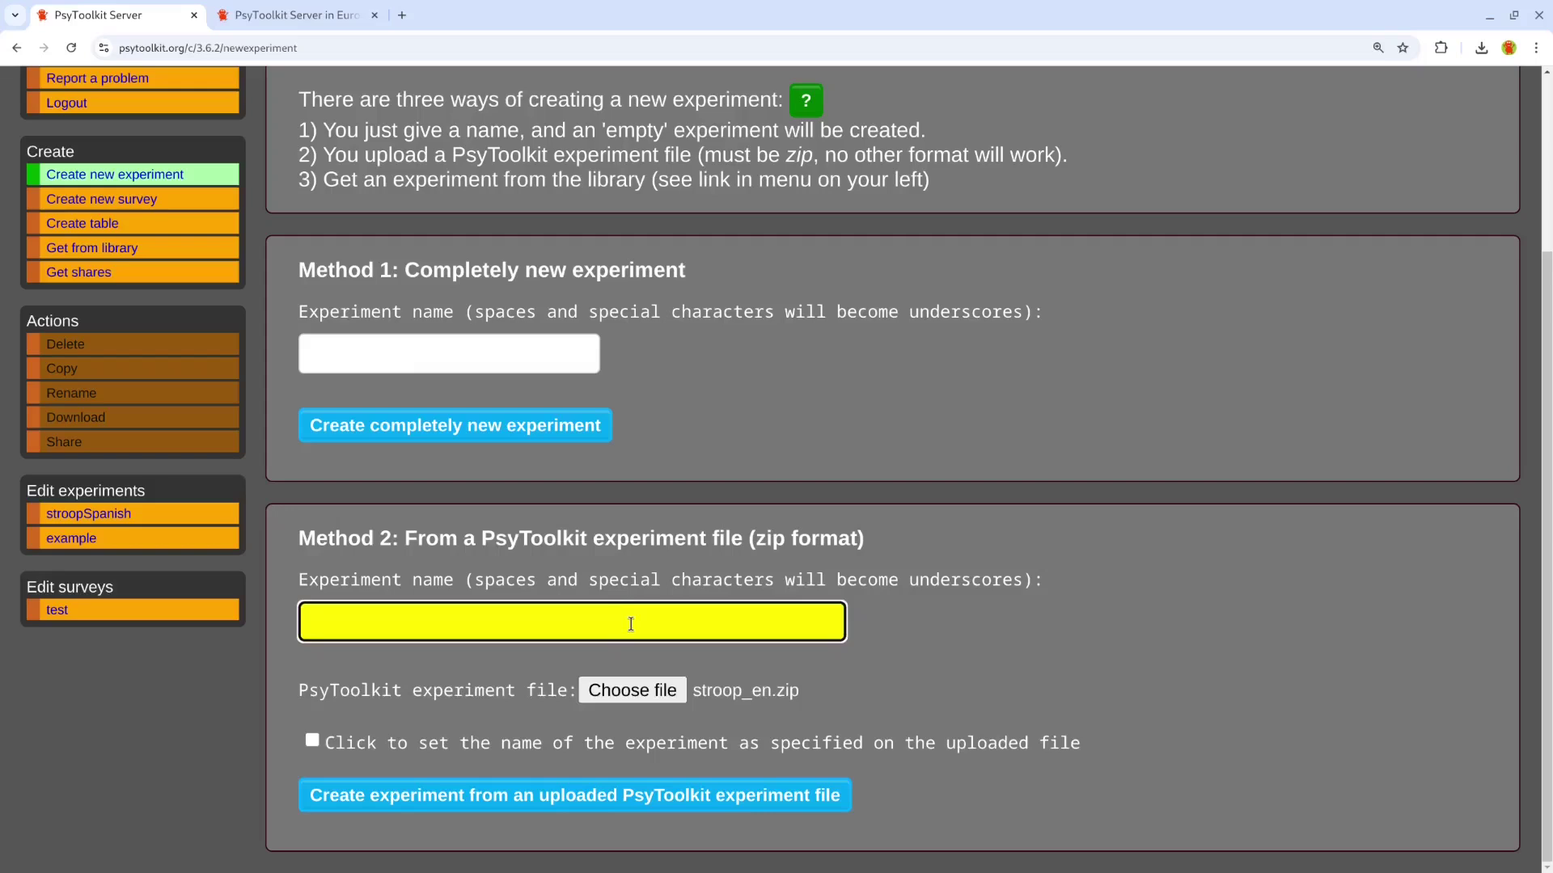
text(myStoopt)
text(ask)
Create myStooptask from the uploaded zip, then open and compile it
click(718, 791)
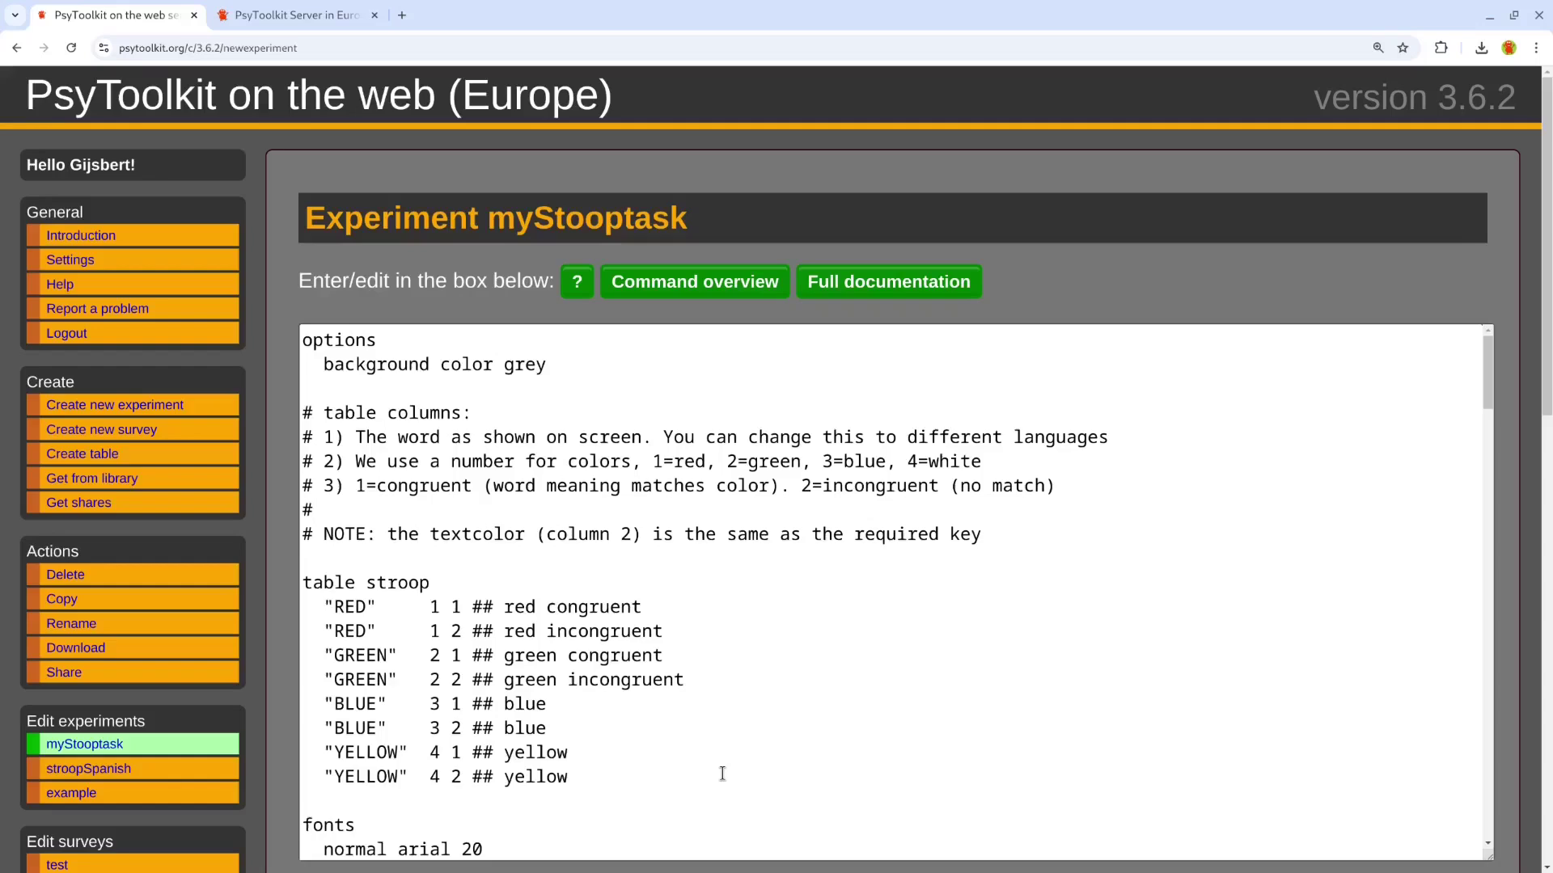
scroll(268, 616, down, 1)
scroll(269, 610, down, 1)
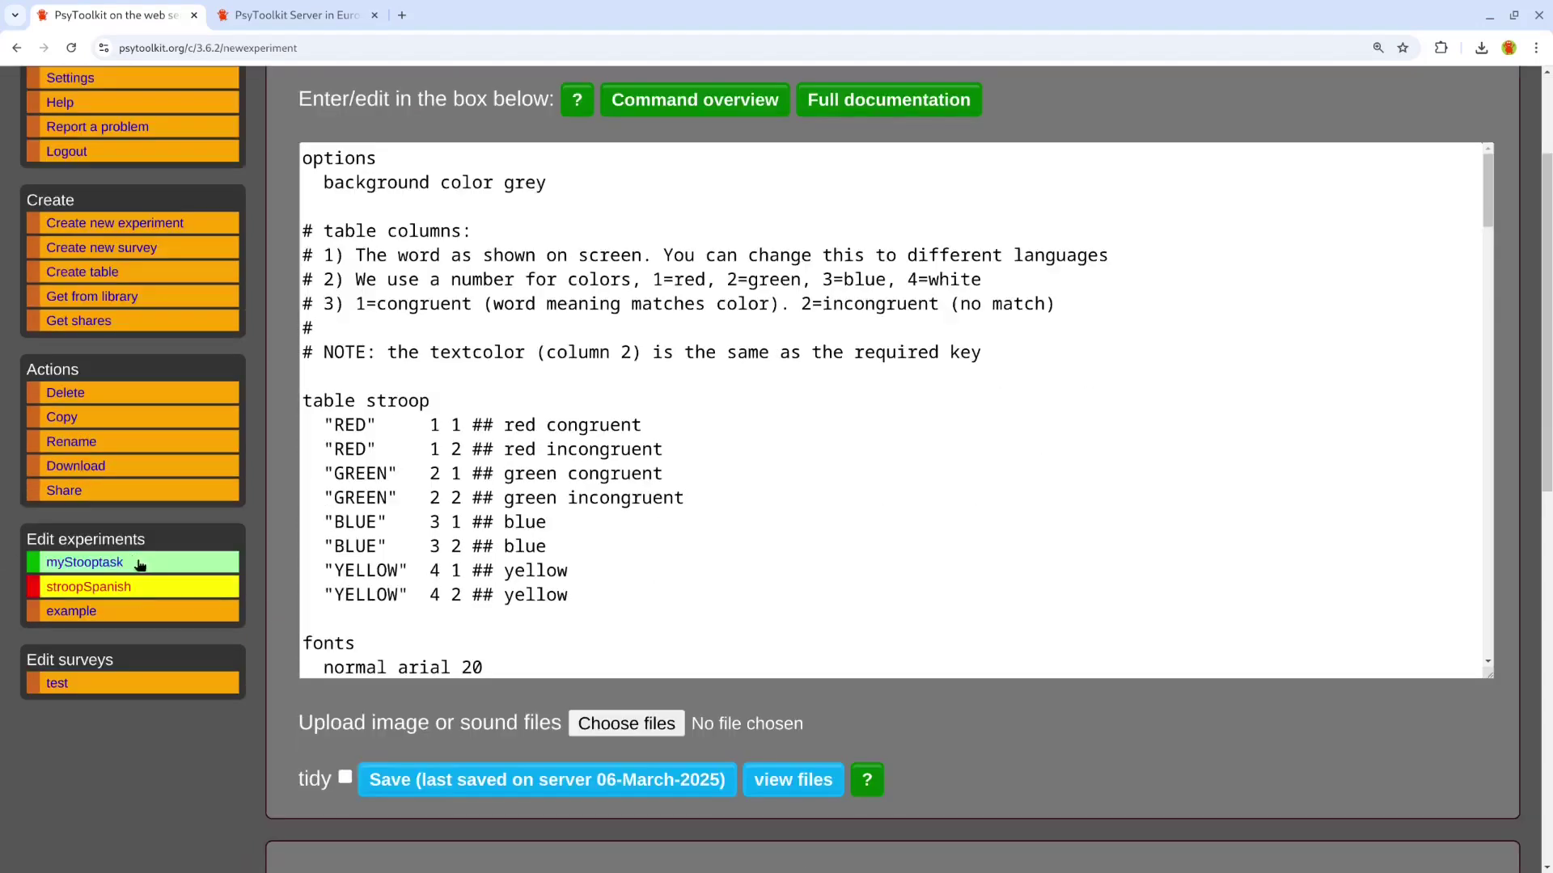
click(138, 561)
scroll(243, 523, down, 1)
scroll(261, 491, down, 2)
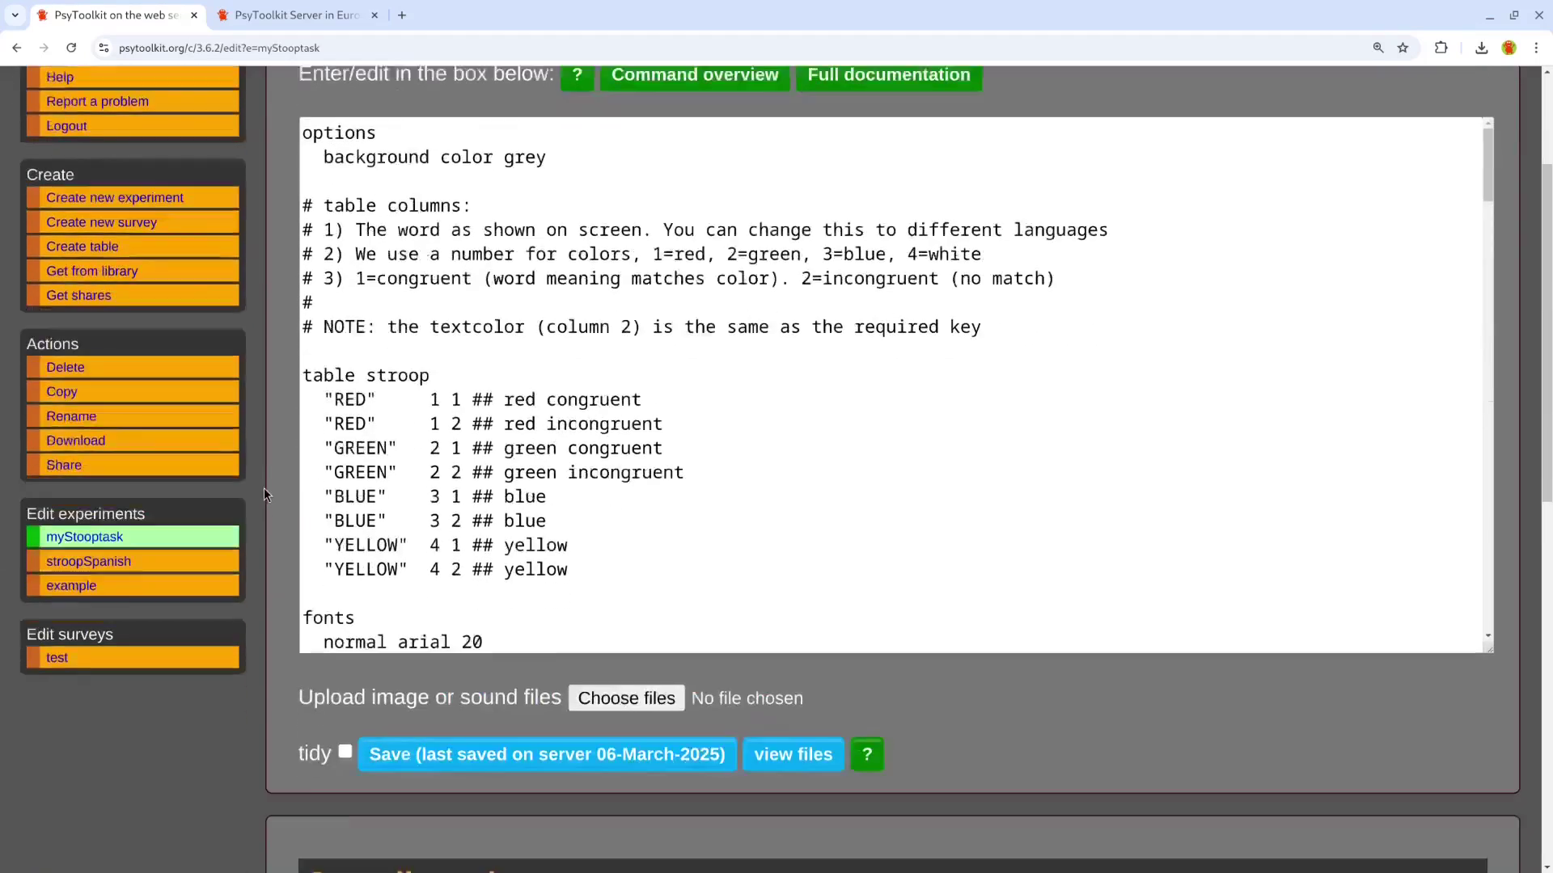
scroll(264, 487, down, 2)
click(340, 711)
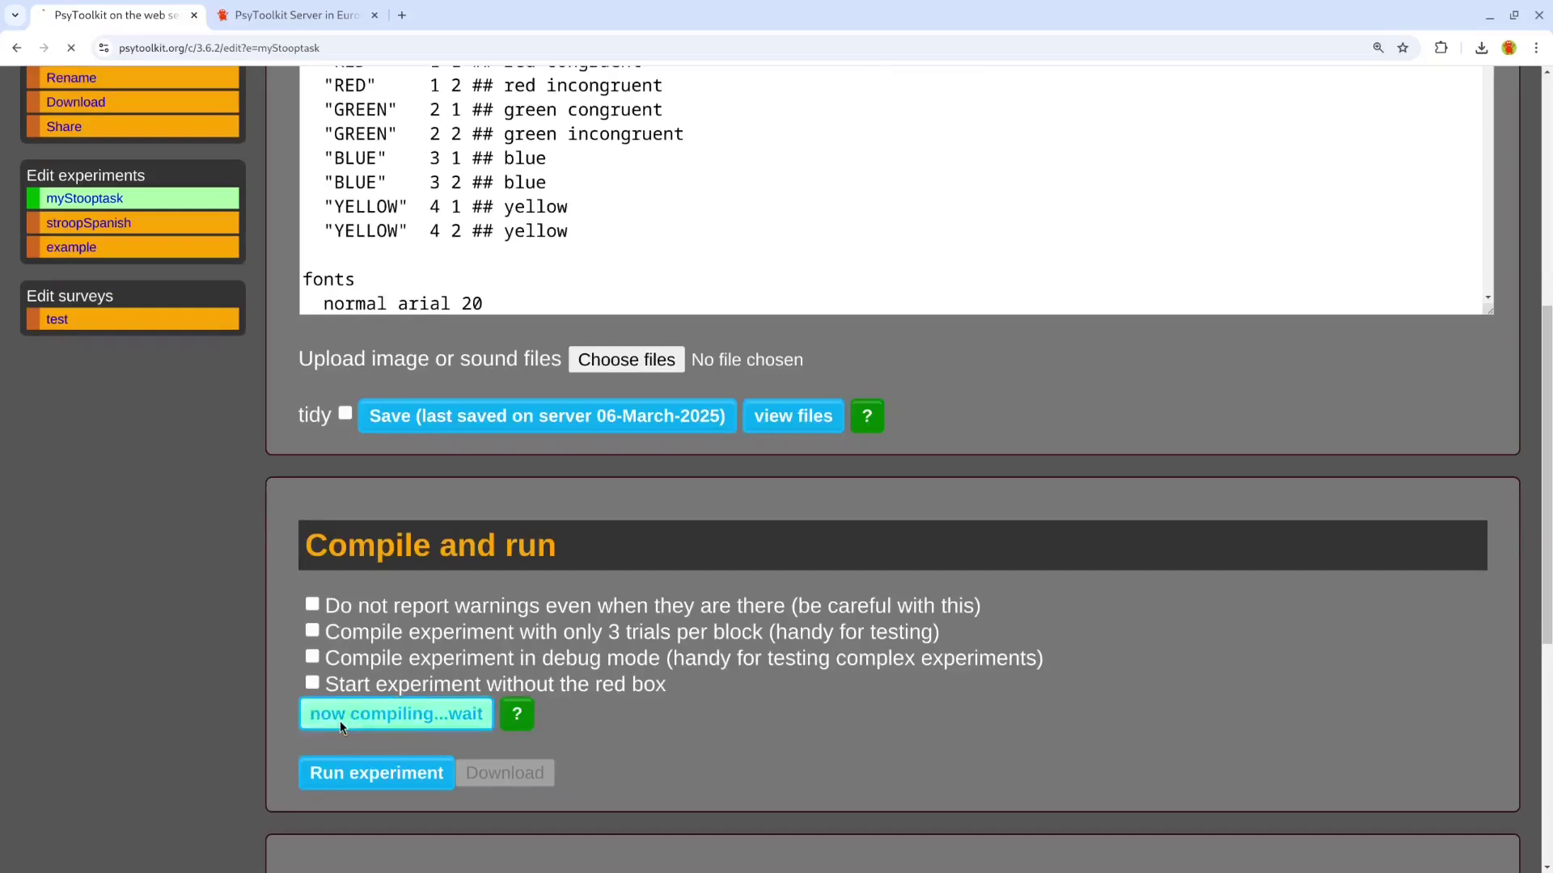
scroll(270, 680, down, 2)
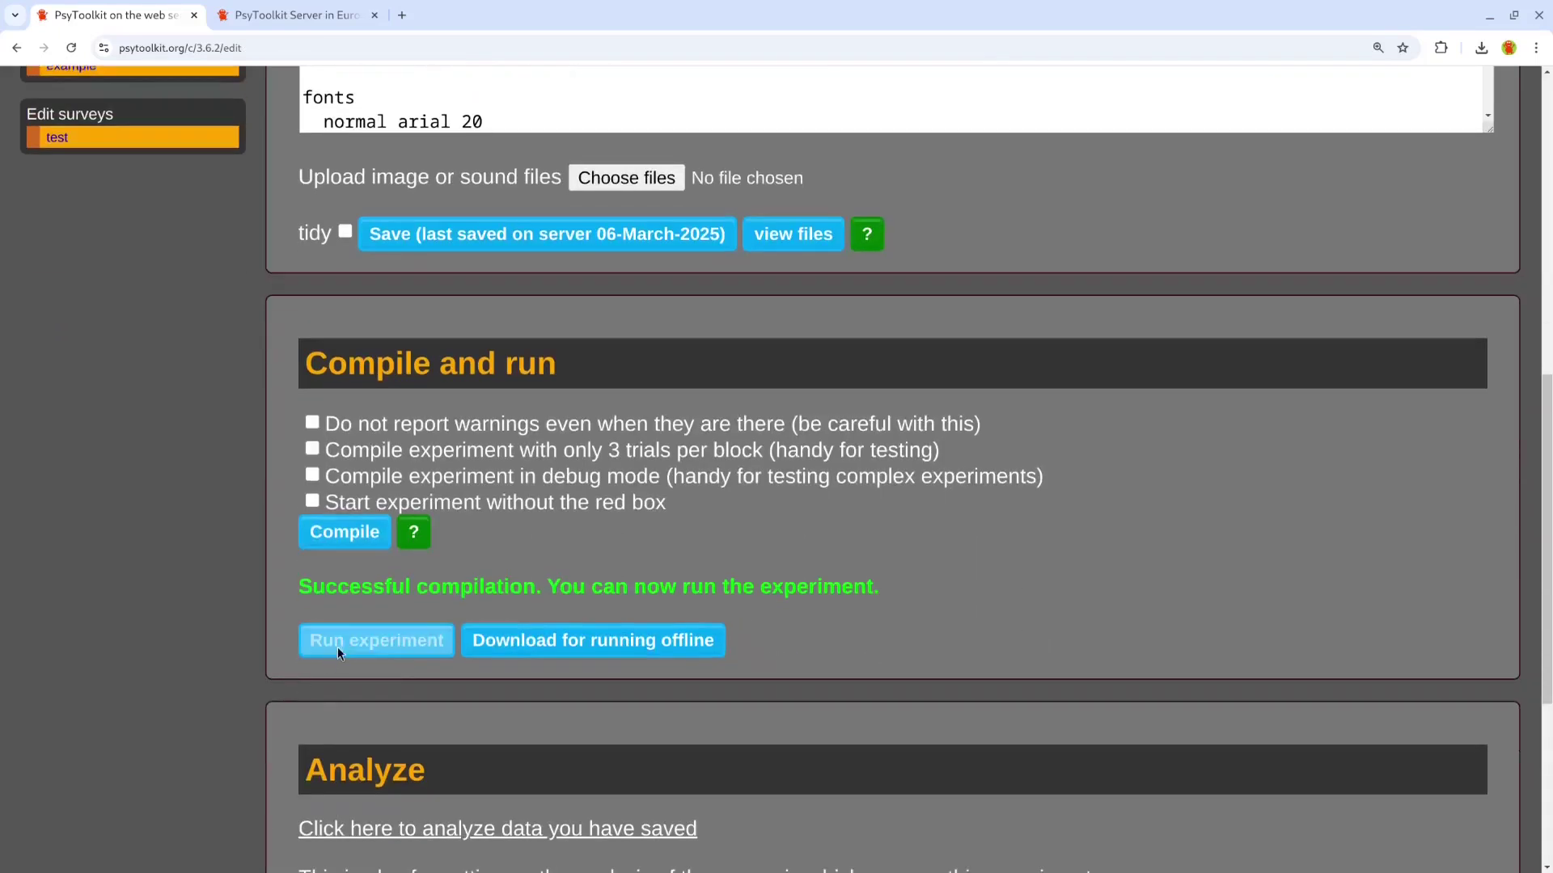
click(338, 647)
key(ctrl+0)
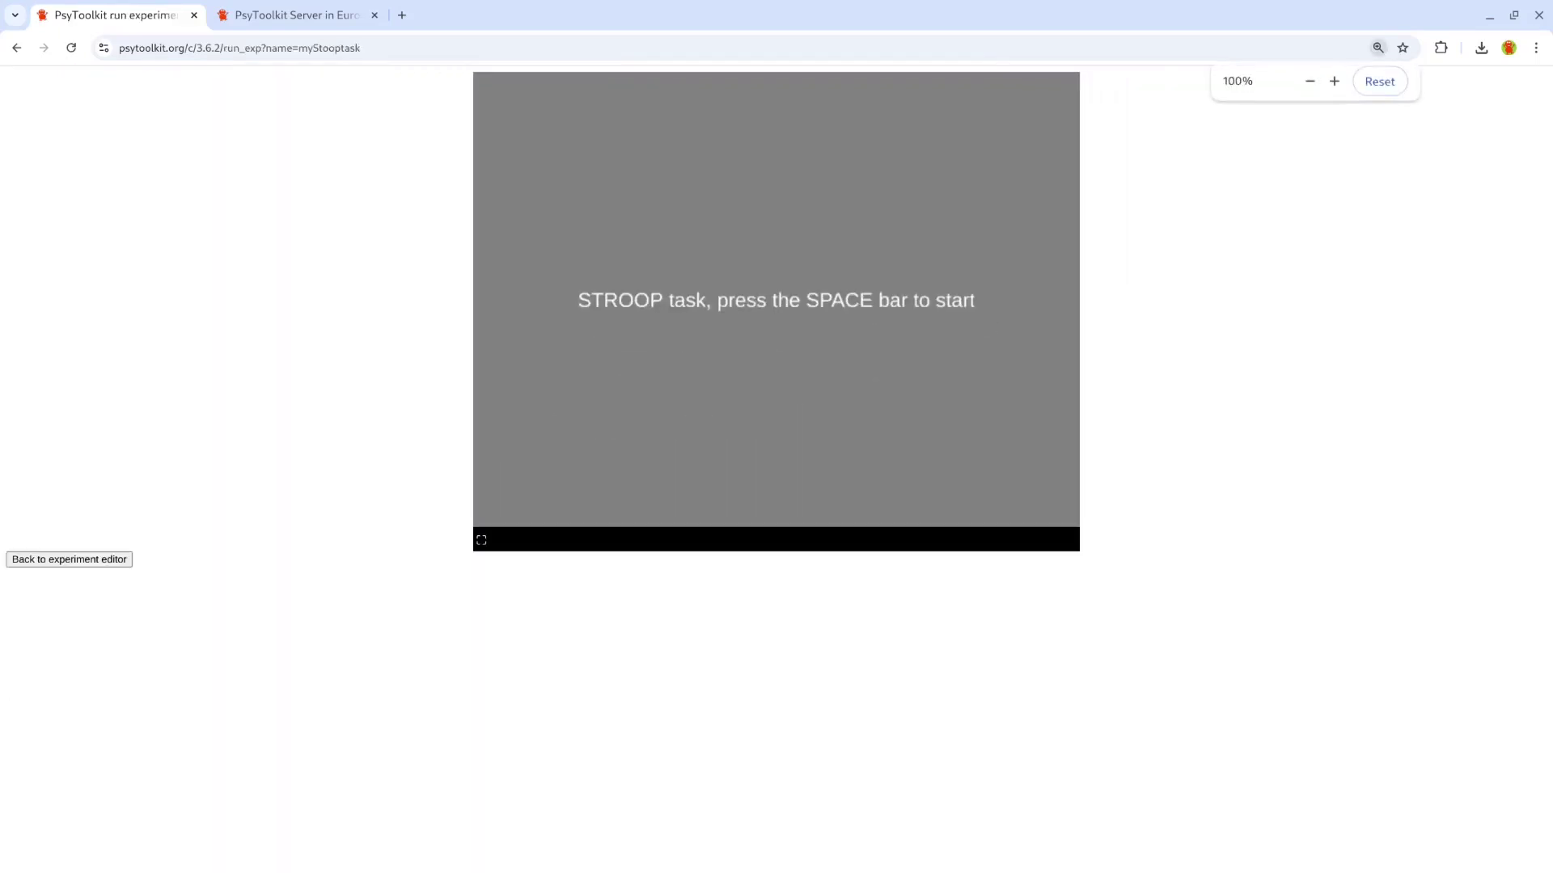
key(ctrl+plus)
key(ctrl+plus)
key(ctrl+plus)
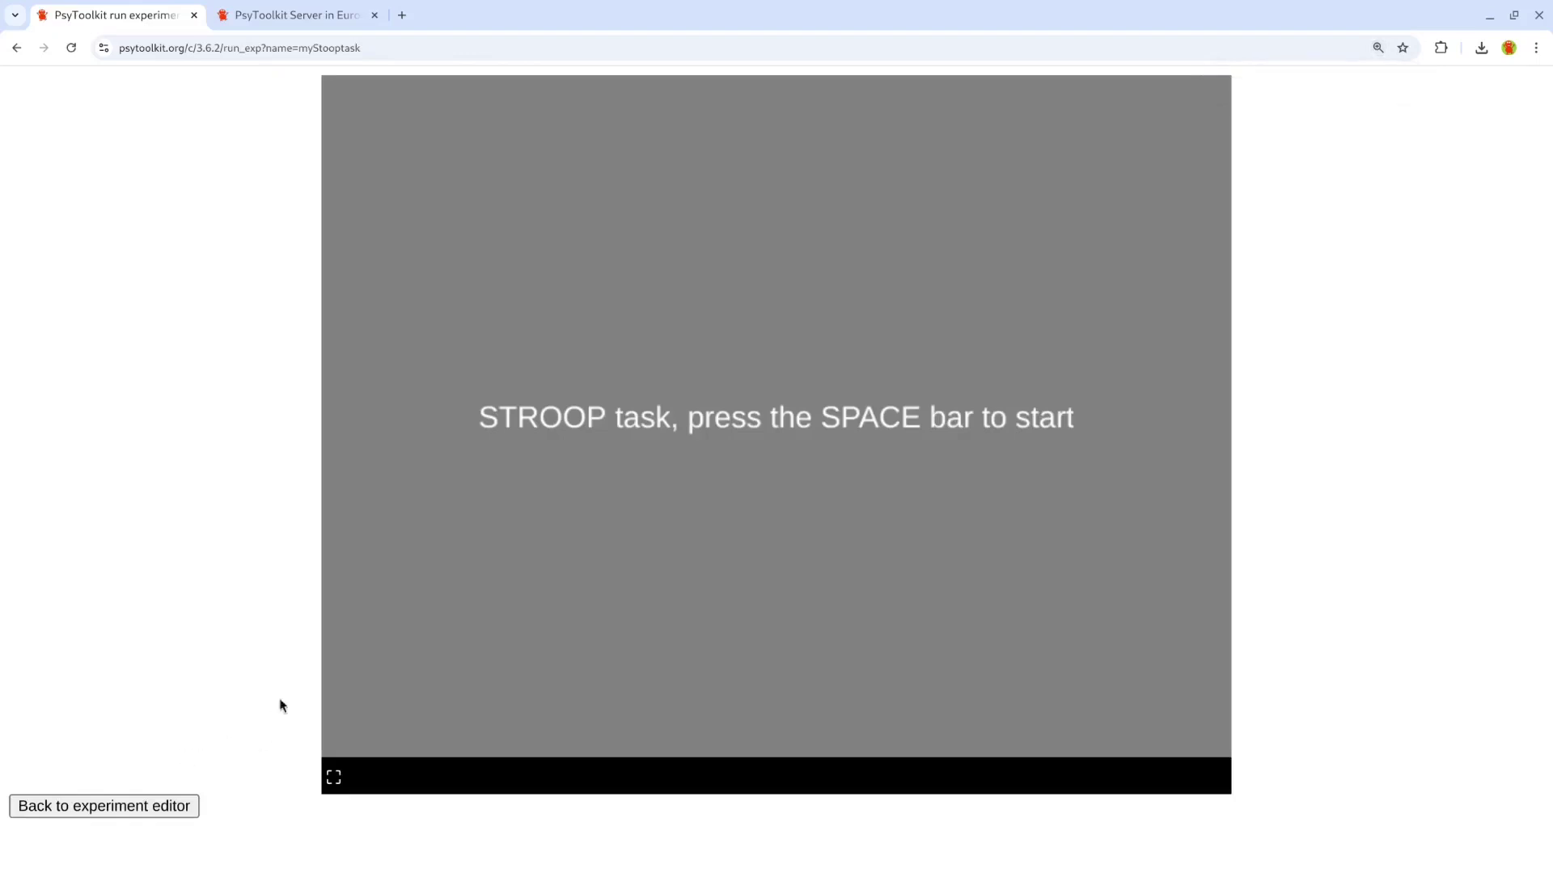
key(space)
click(156, 806)
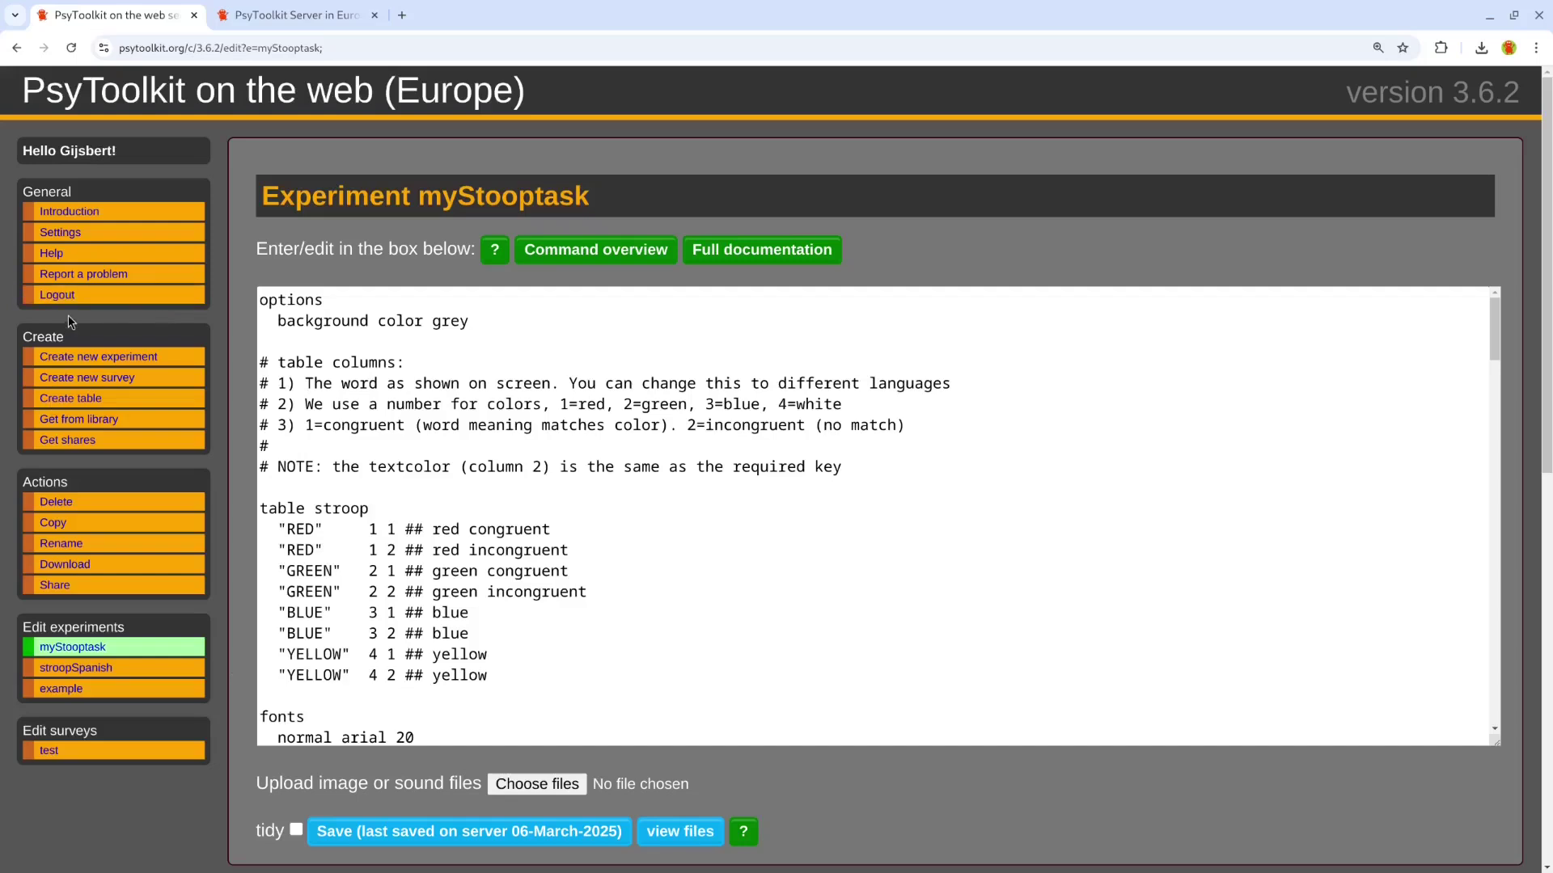
Create the survey 'myDissertation' and show its default age and gender questions as a table
click(87, 377)
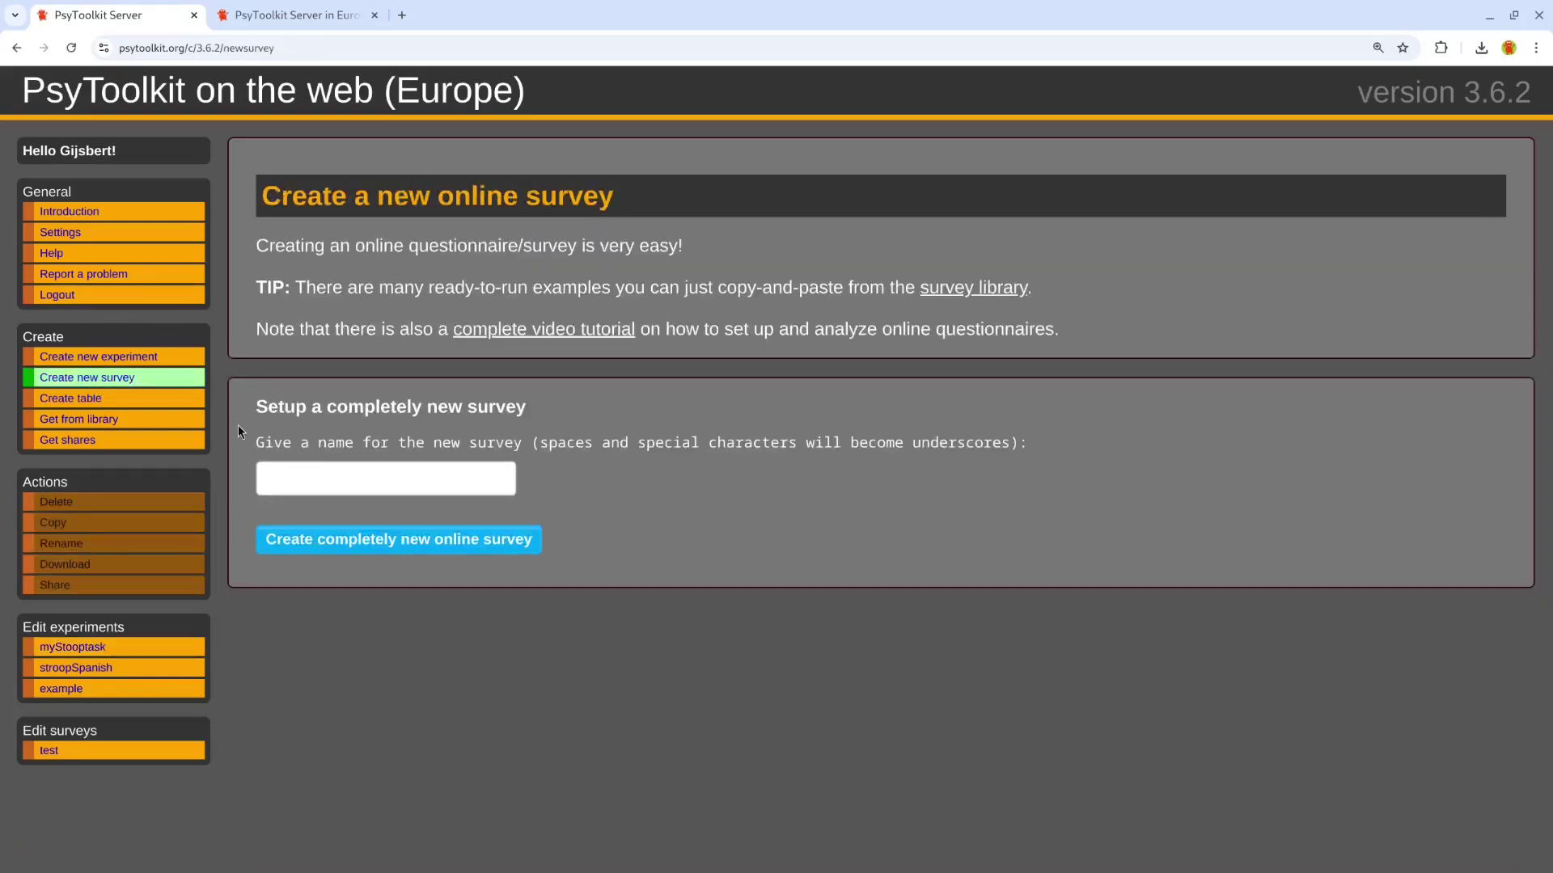
click(324, 470)
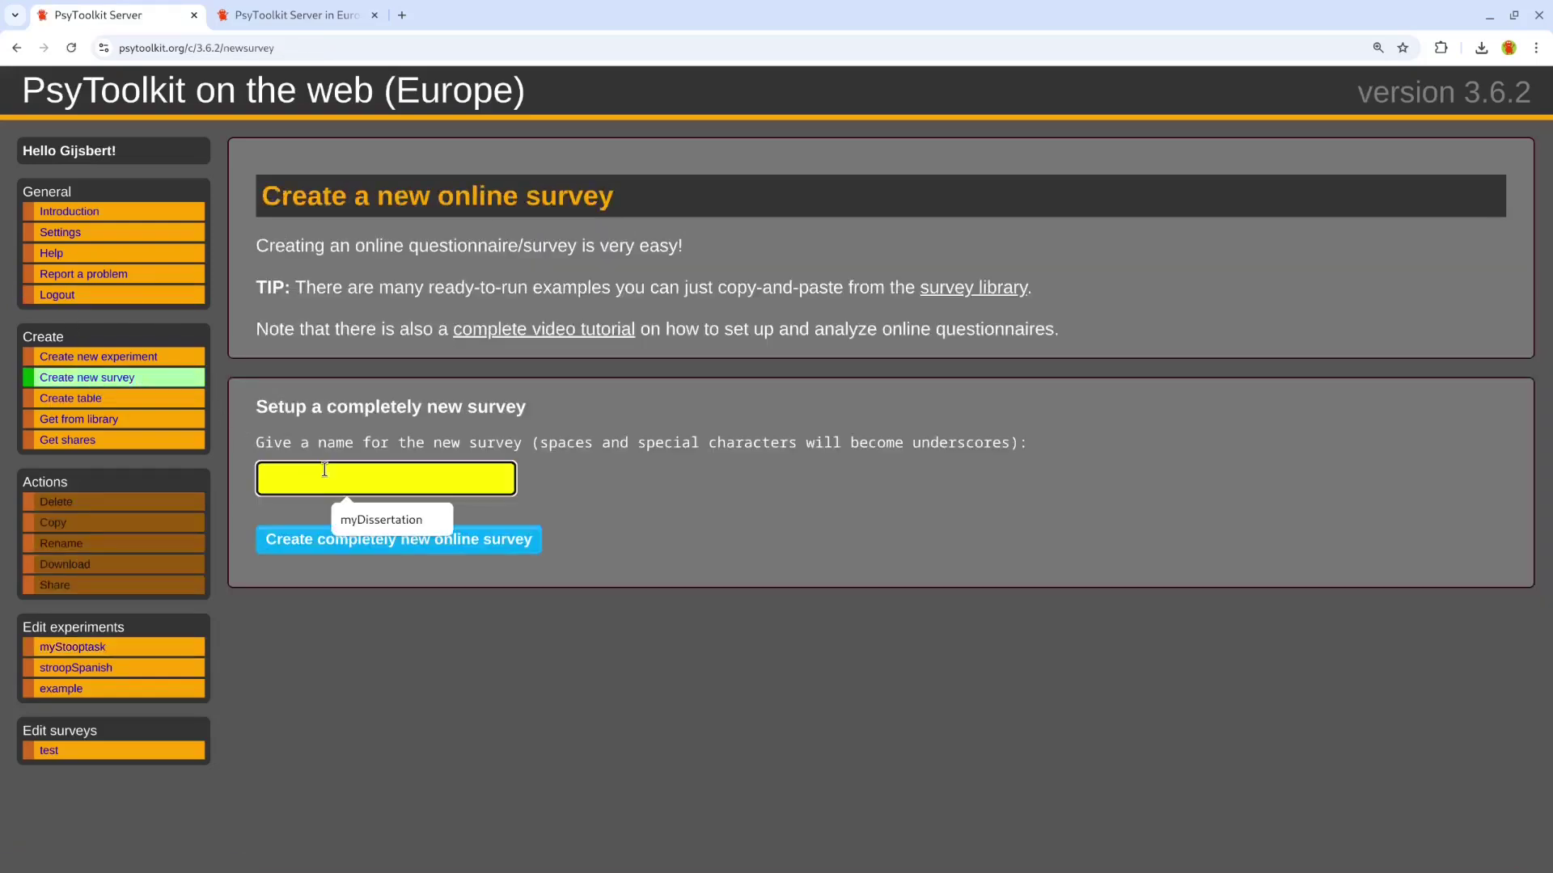
text(myDis)
text(sertation)
key(Return)
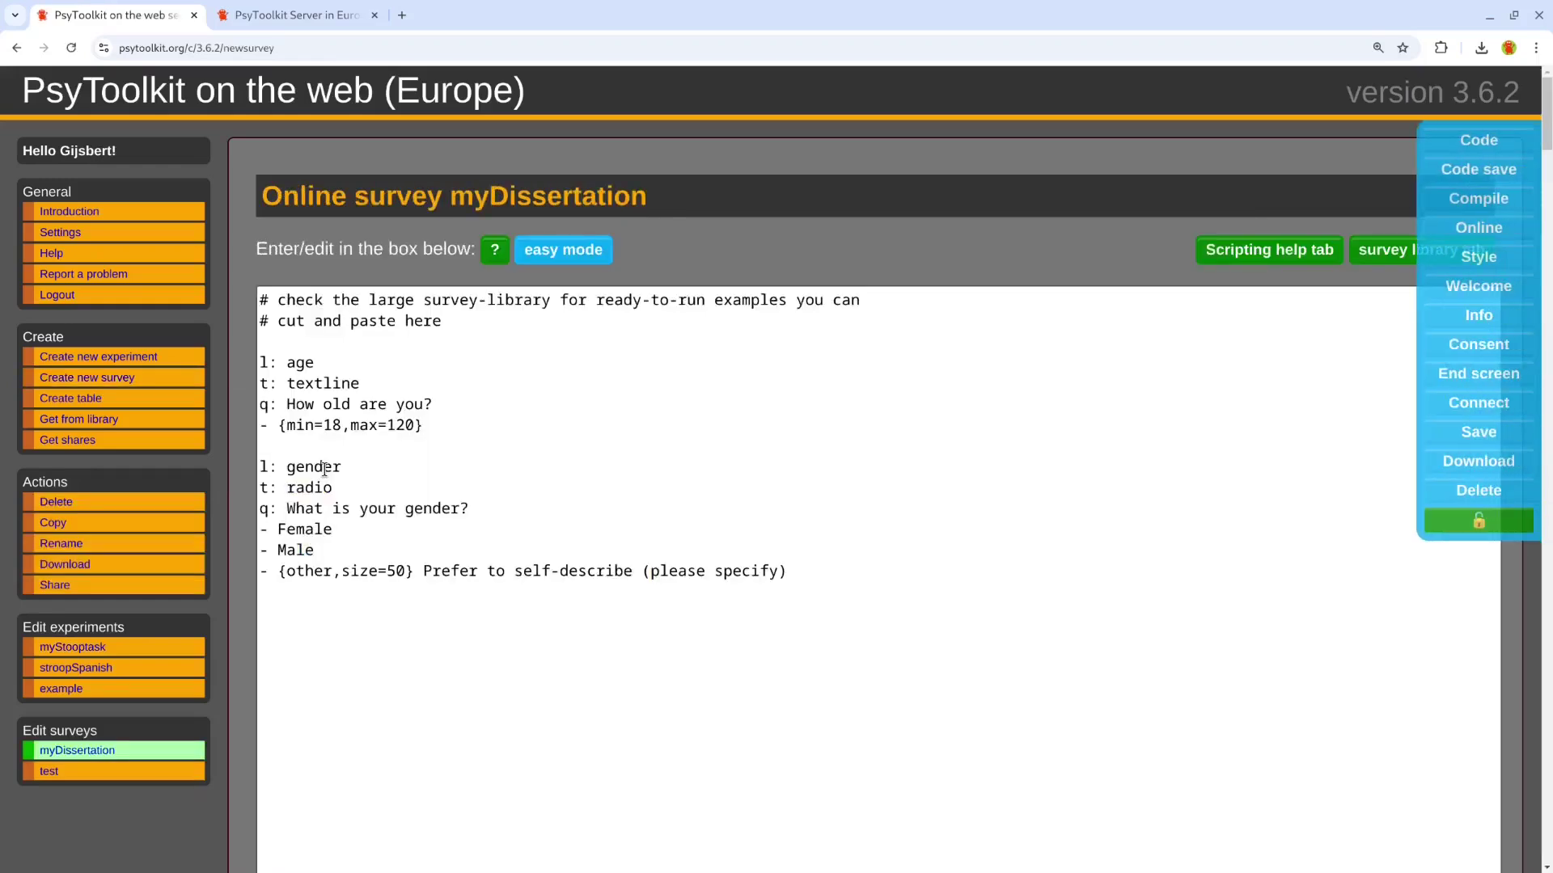
click(340, 546)
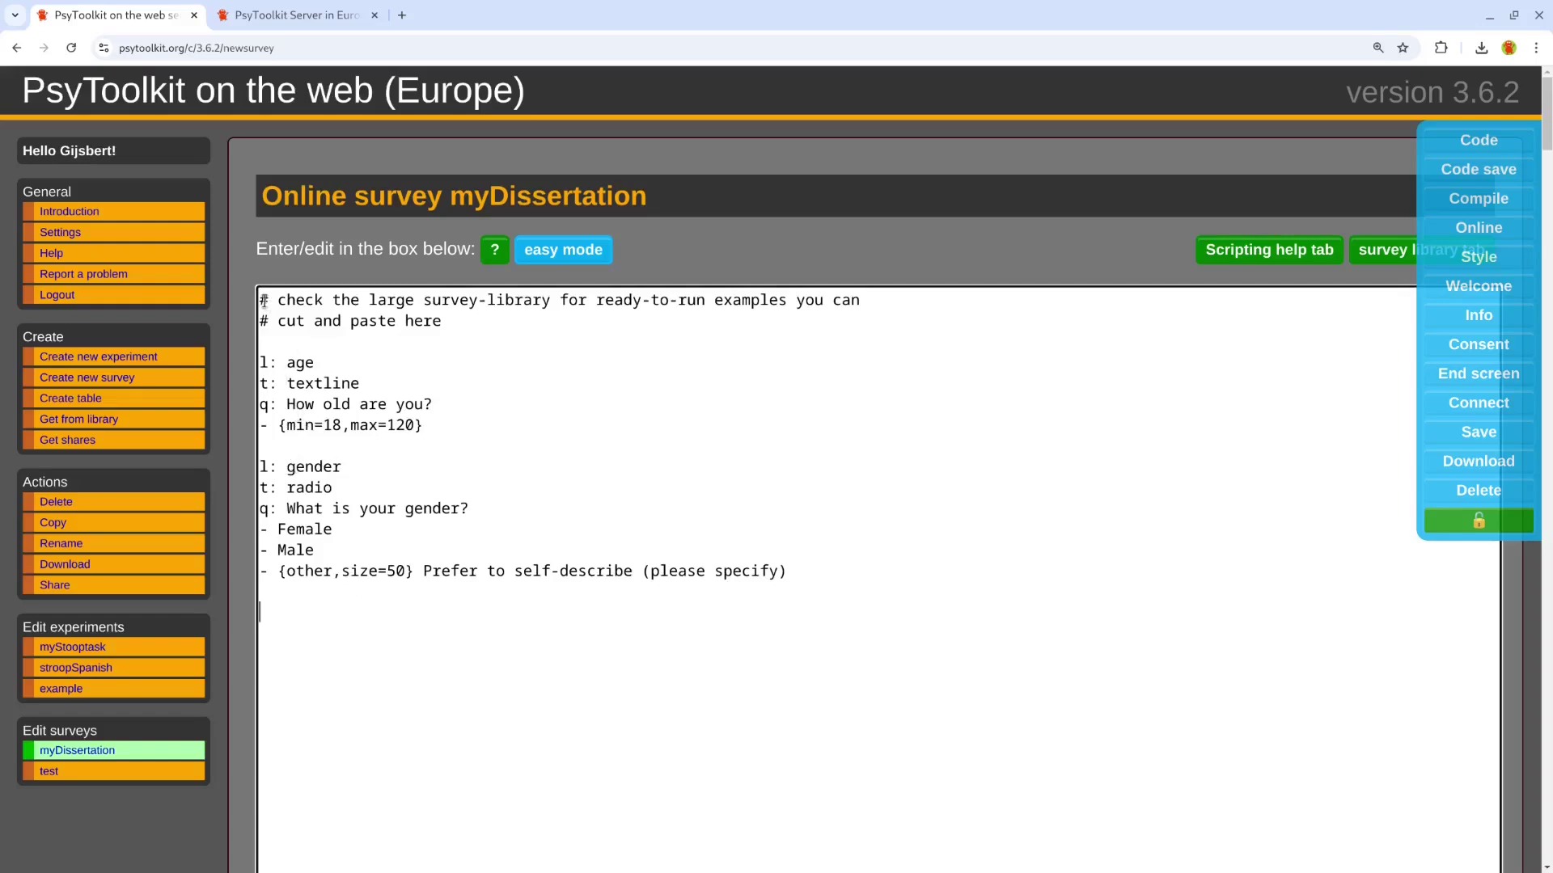
drag(263, 300, 795, 578)
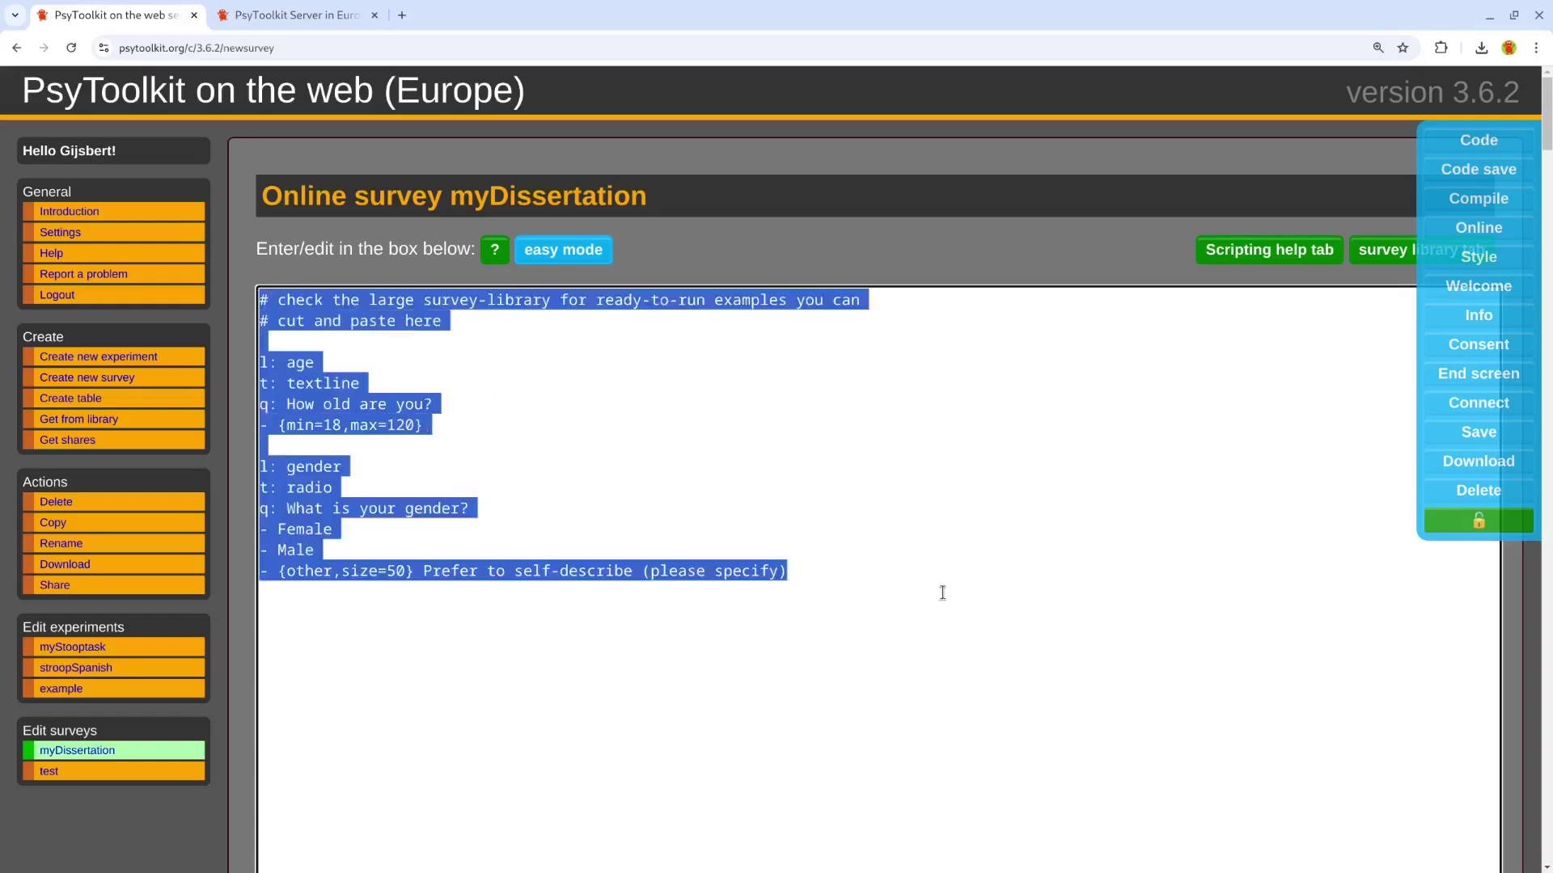
click(578, 255)
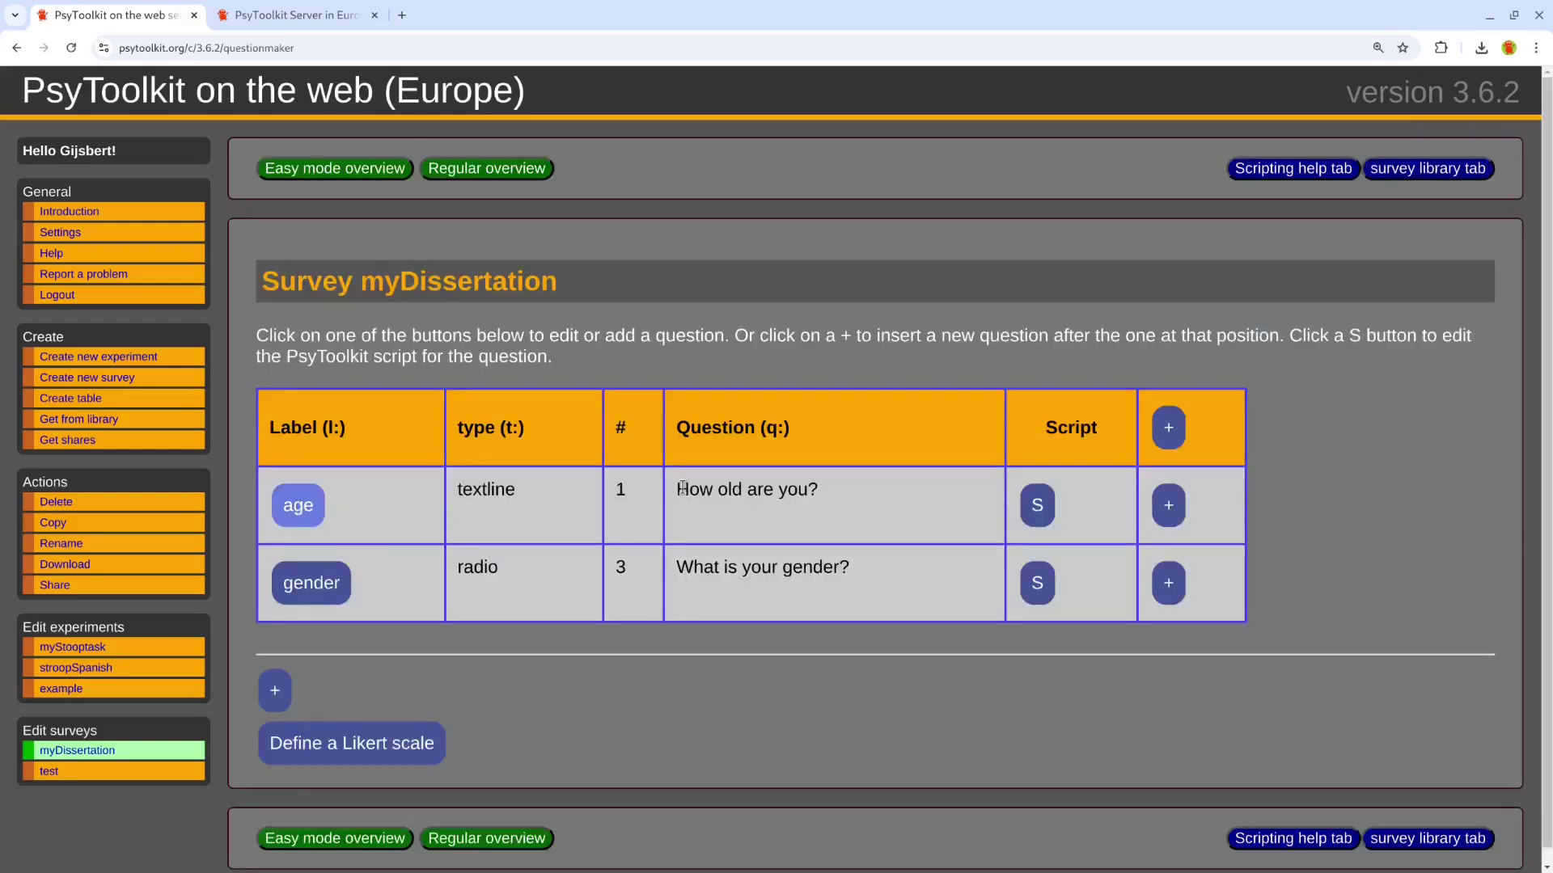
Highlight the wording of the age and gender questions in the survey table
drag(678, 490, 808, 490)
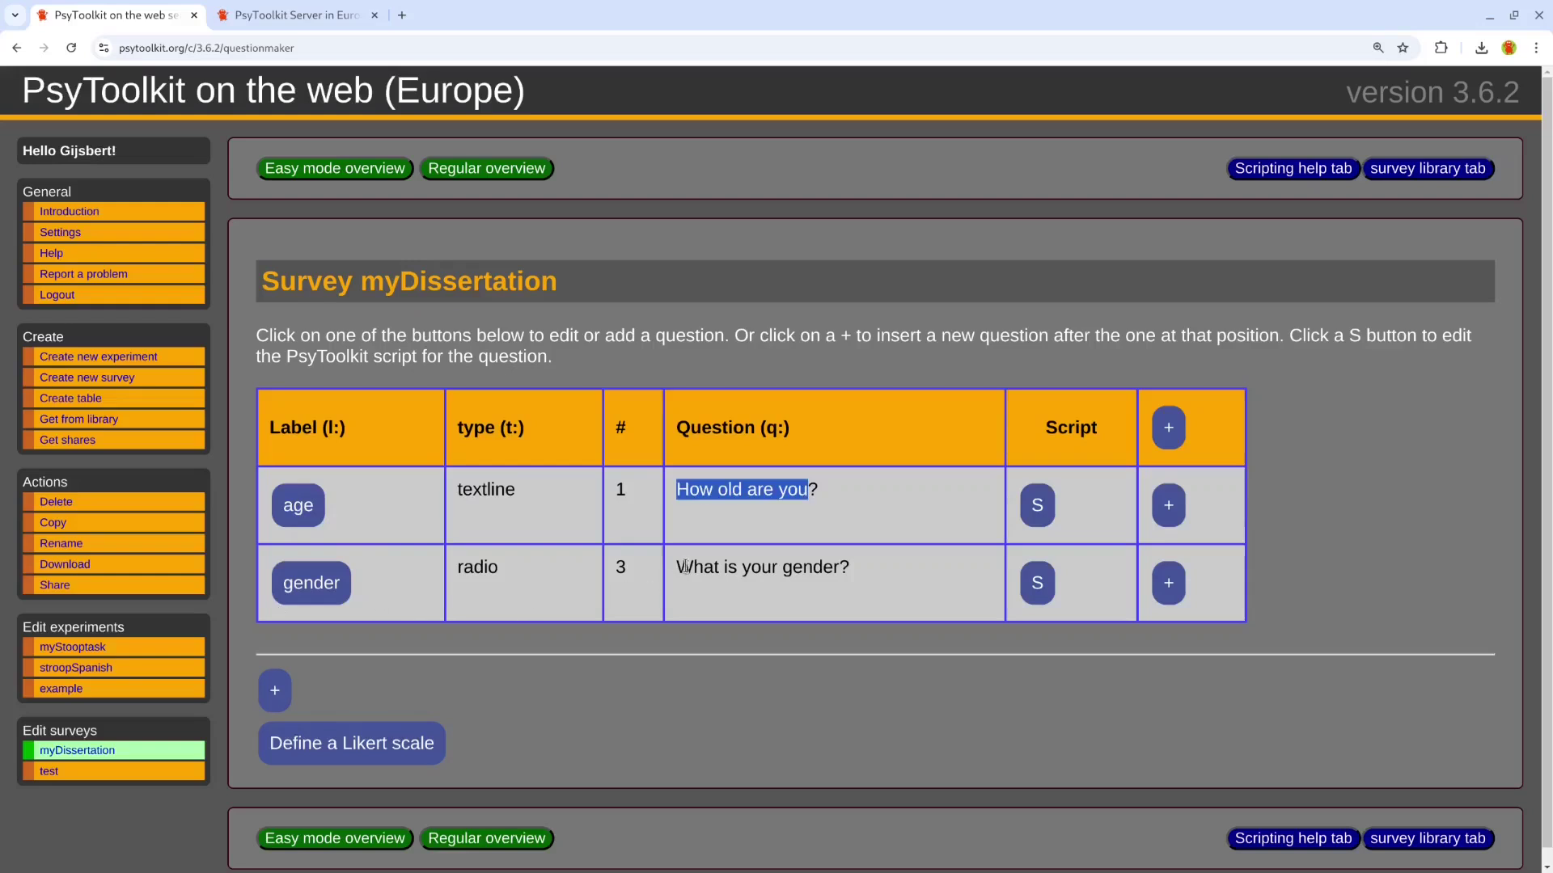
drag(686, 567, 837, 568)
click(896, 587)
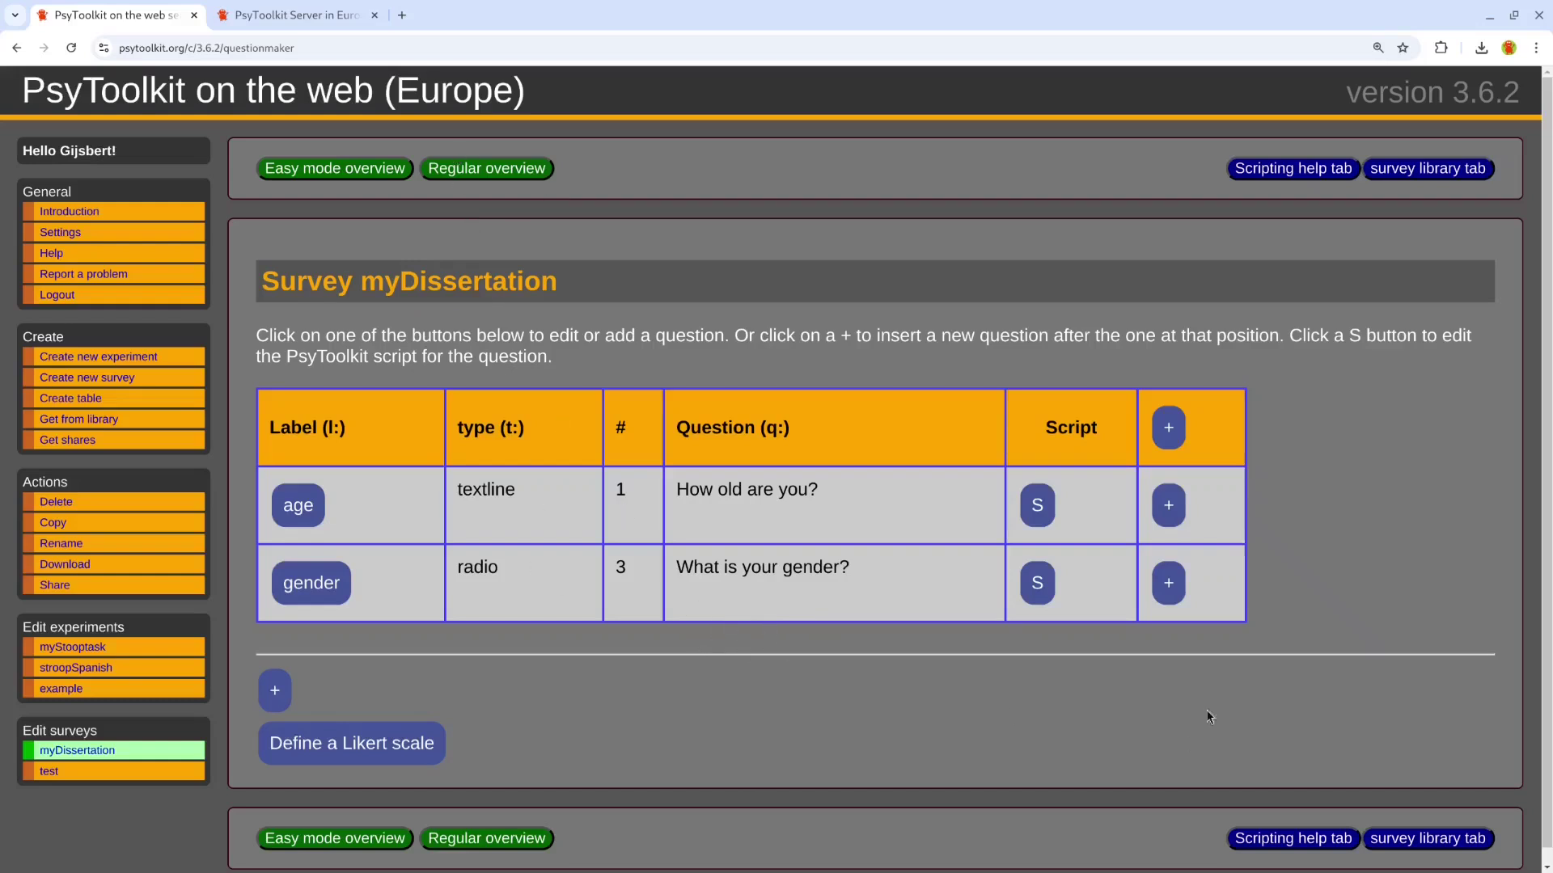
Insert an experiment question after gender that embeds myStooptask, and save it
click(1169, 589)
click(1166, 592)
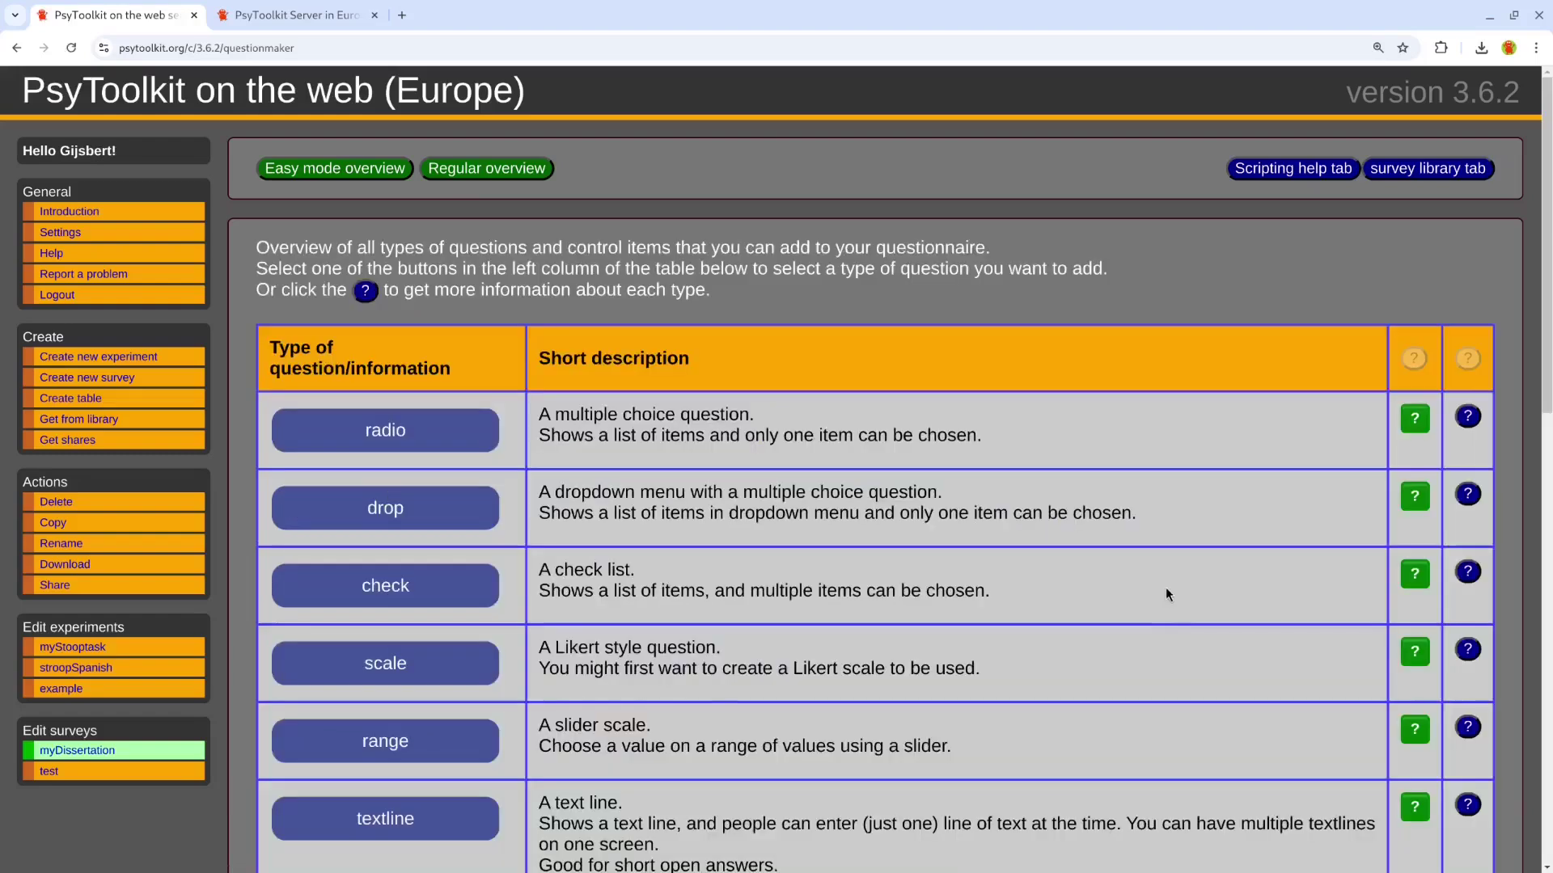
scroll(456, 539, down, 2)
scroll(464, 549, down, 2)
scroll(464, 549, down, 2)
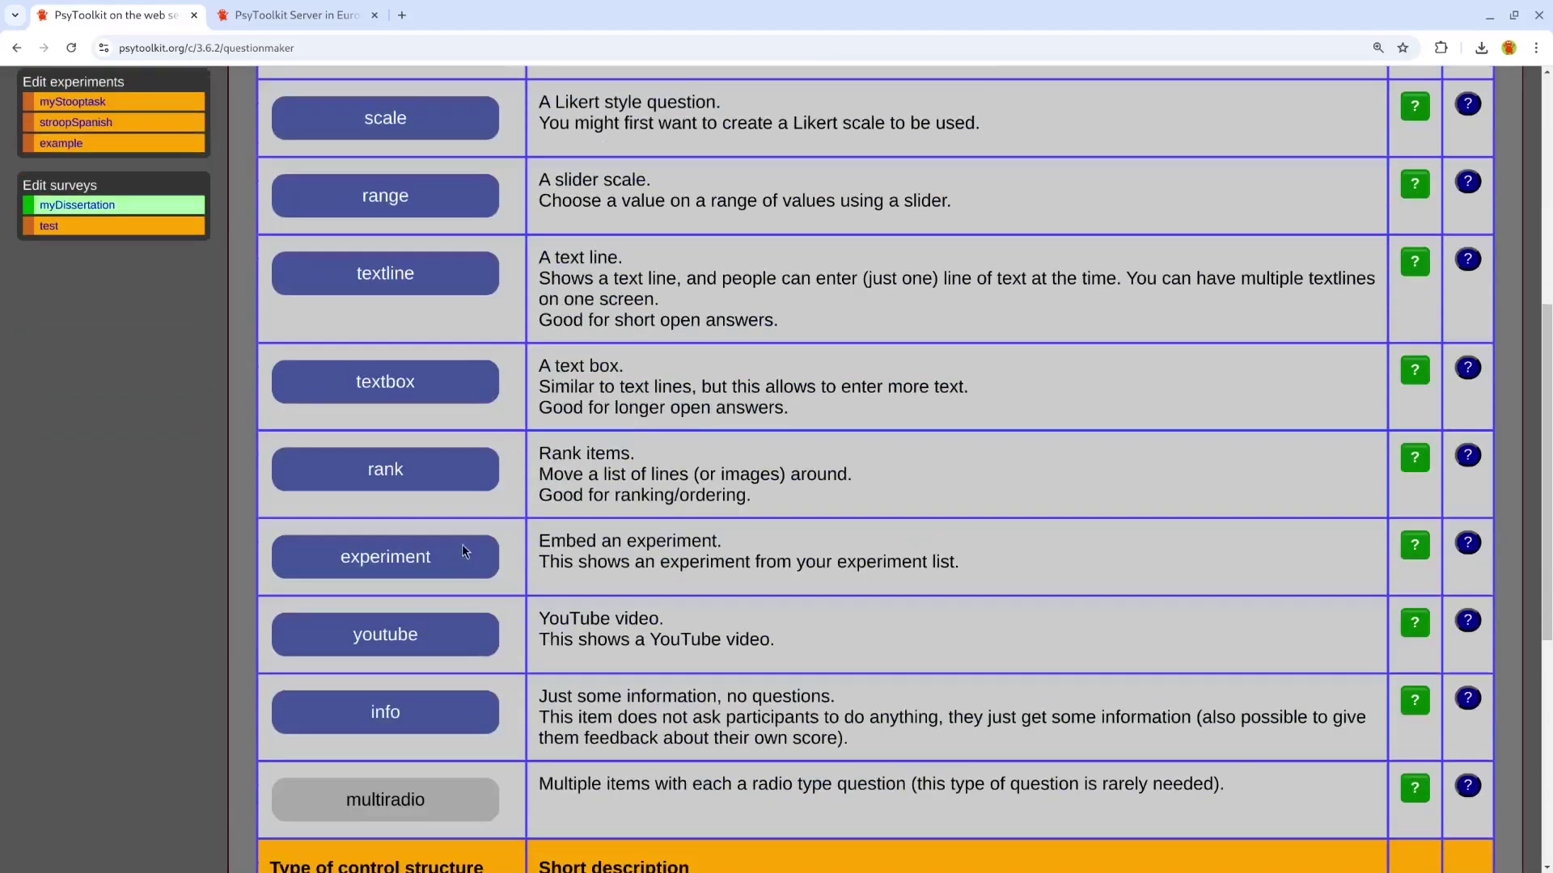
click(463, 553)
scroll(542, 669, down, 1)
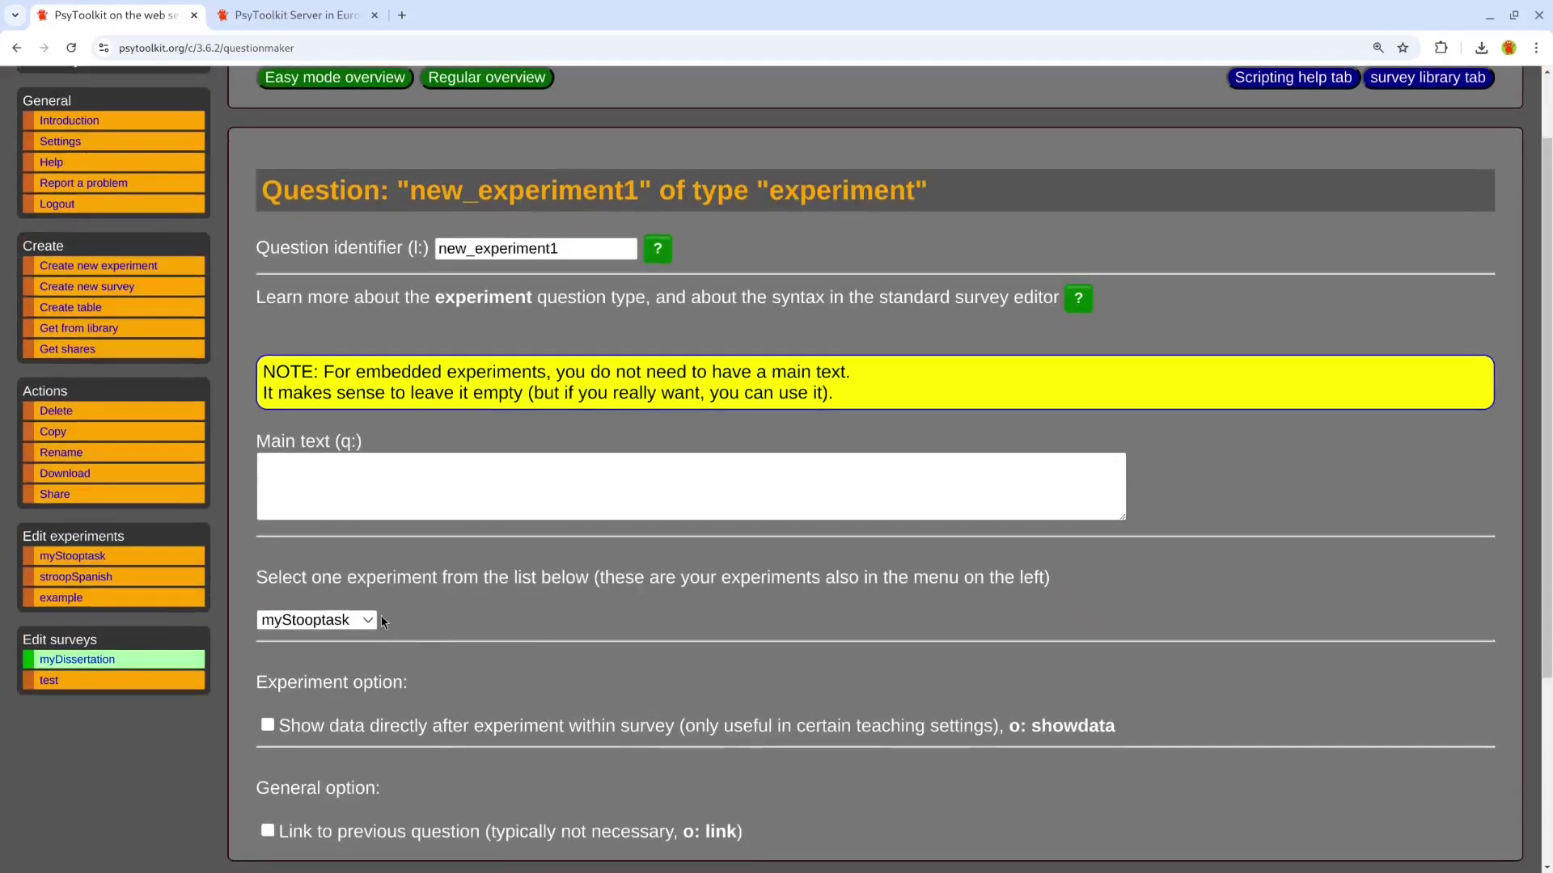
click(352, 620)
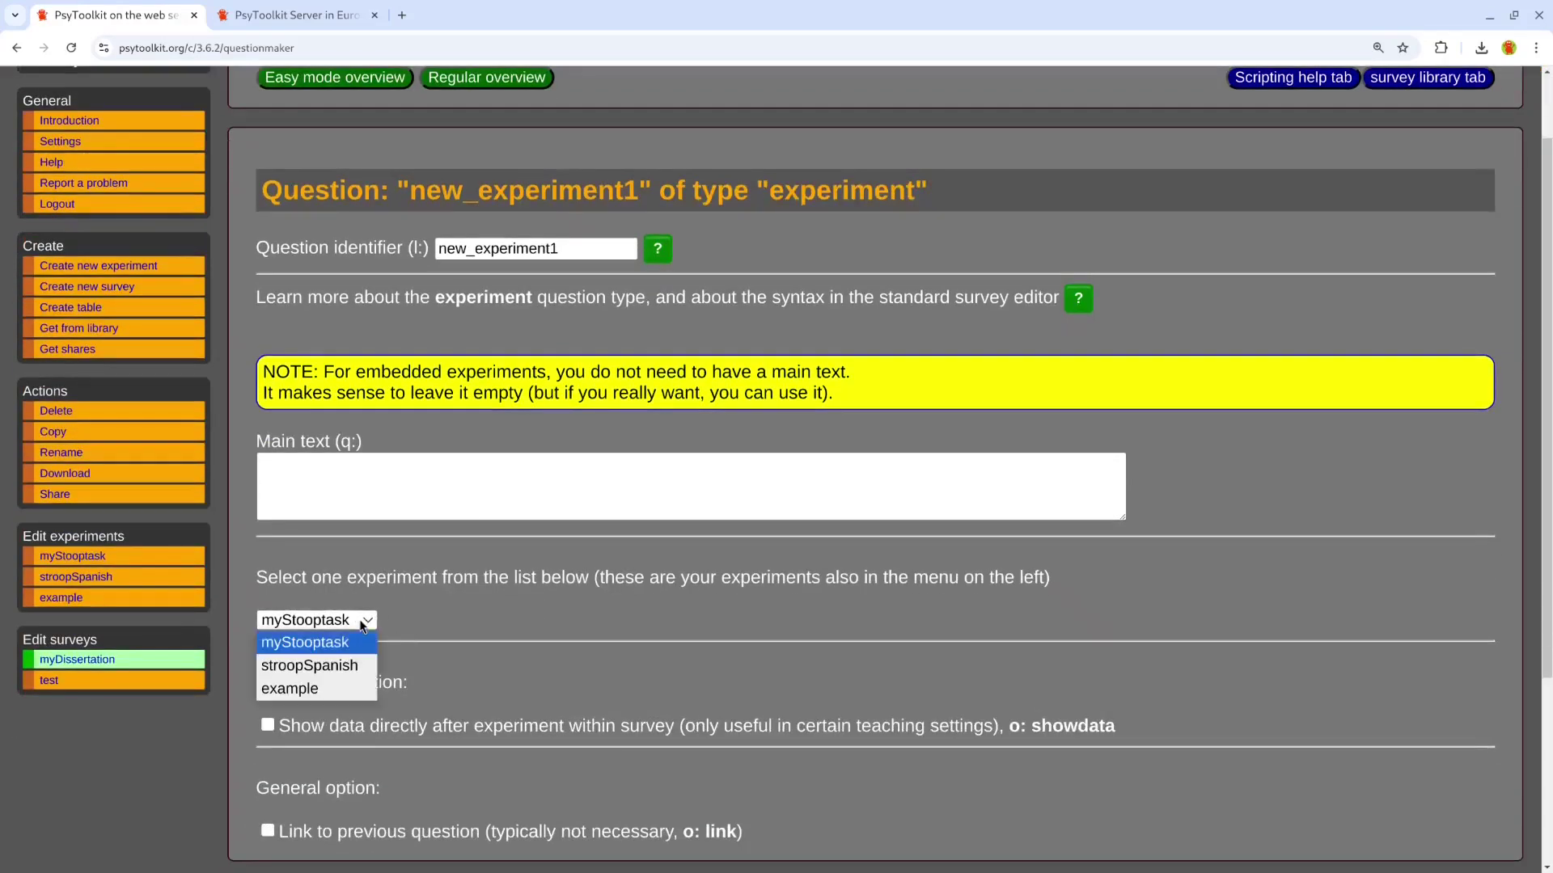
click(322, 651)
scroll(530, 621, down, 1)
scroll(530, 623, down, 3)
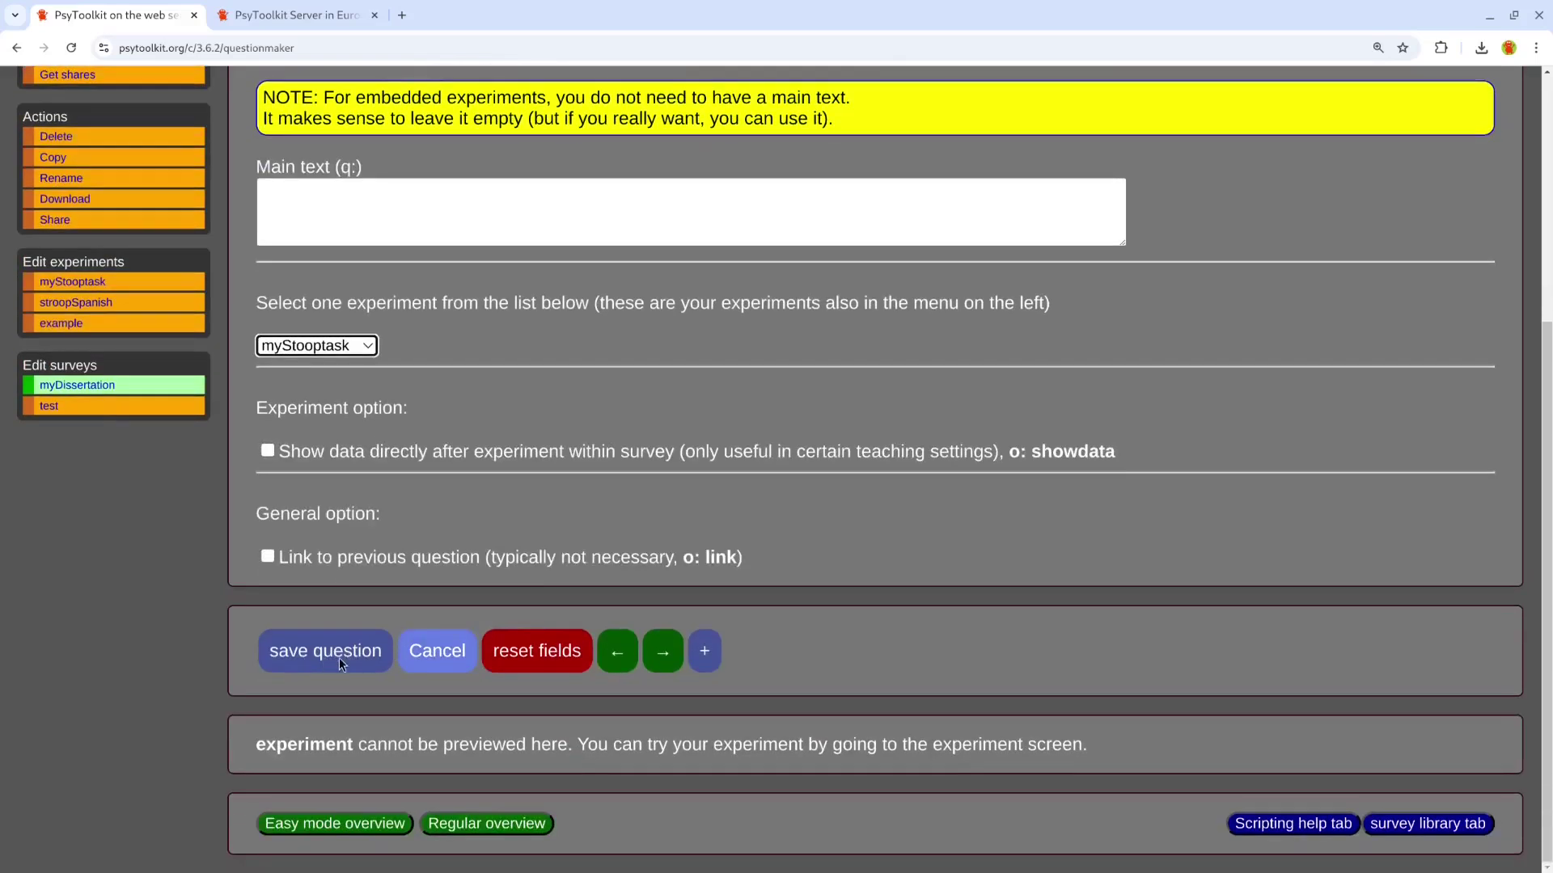
click(339, 658)
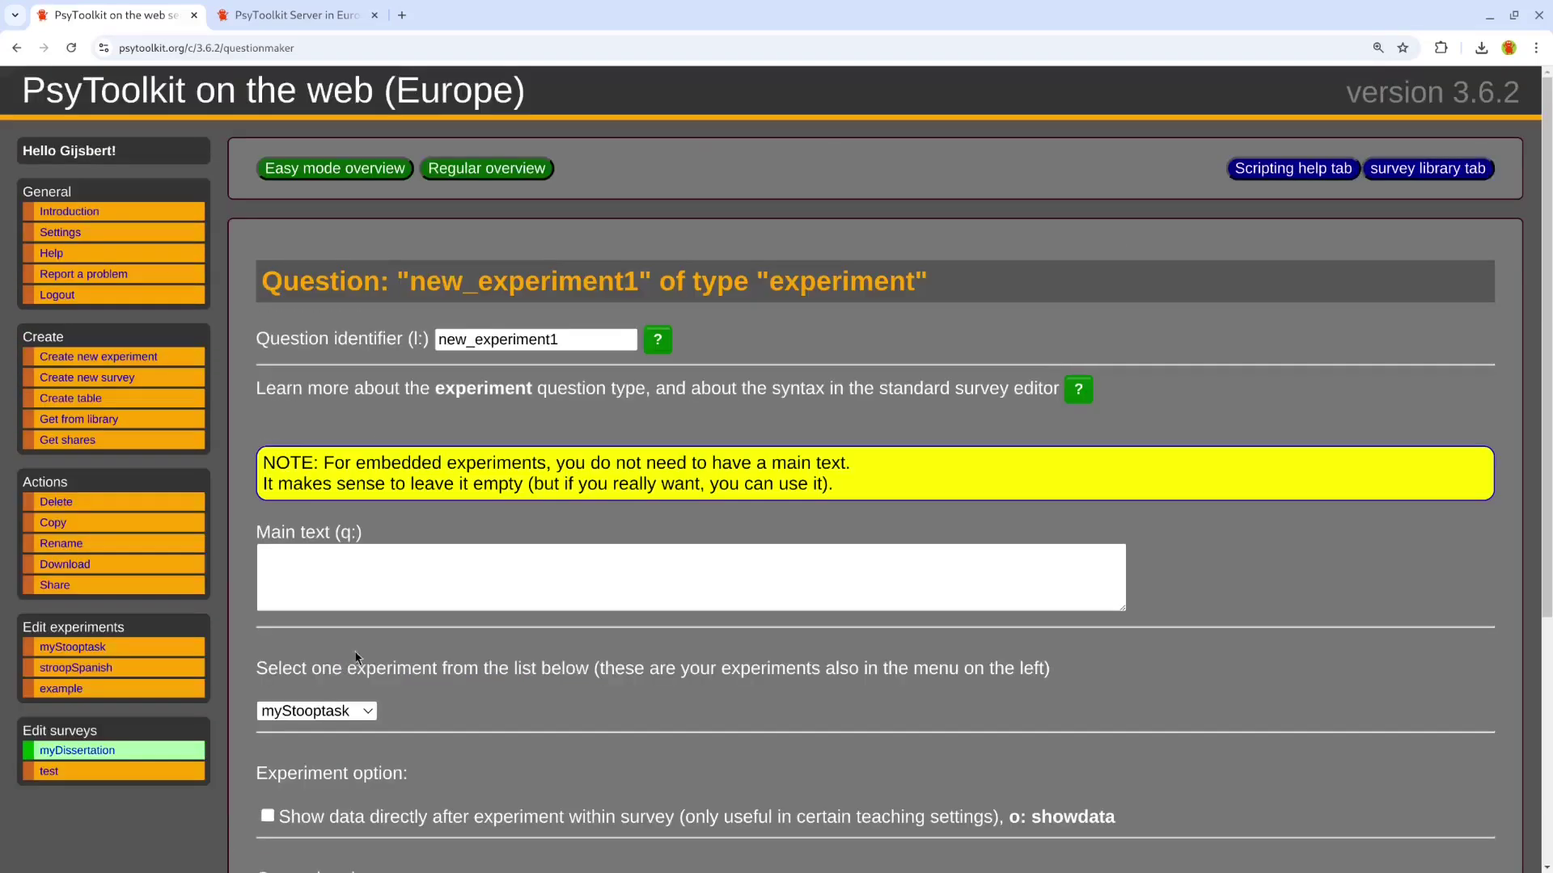
Check the survey script and table, which now show new_experiment1 after age and gender
click(460, 172)
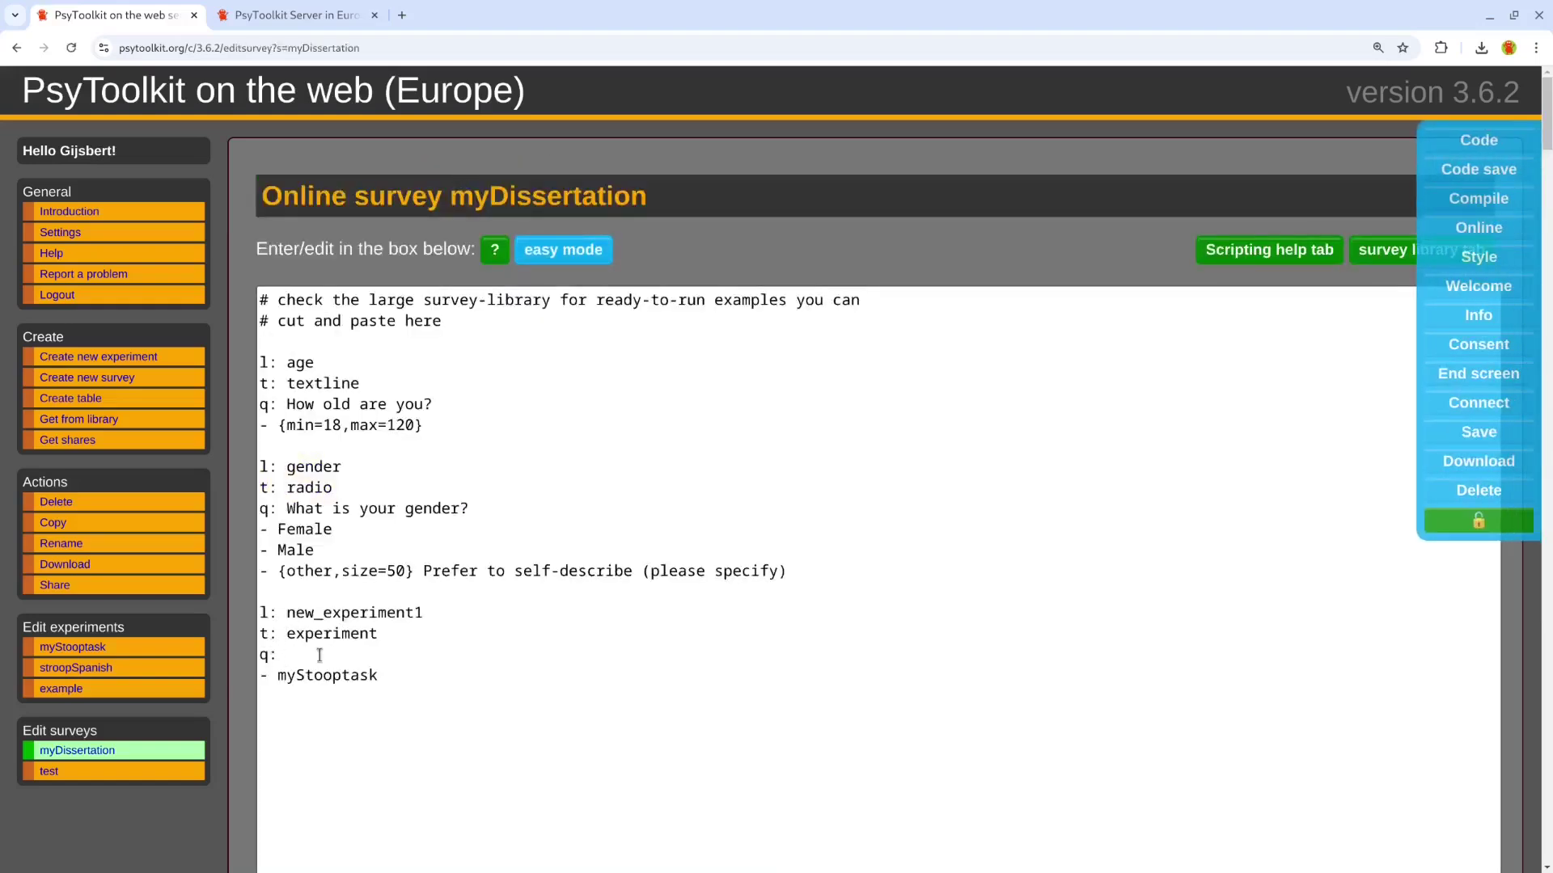
click(554, 251)
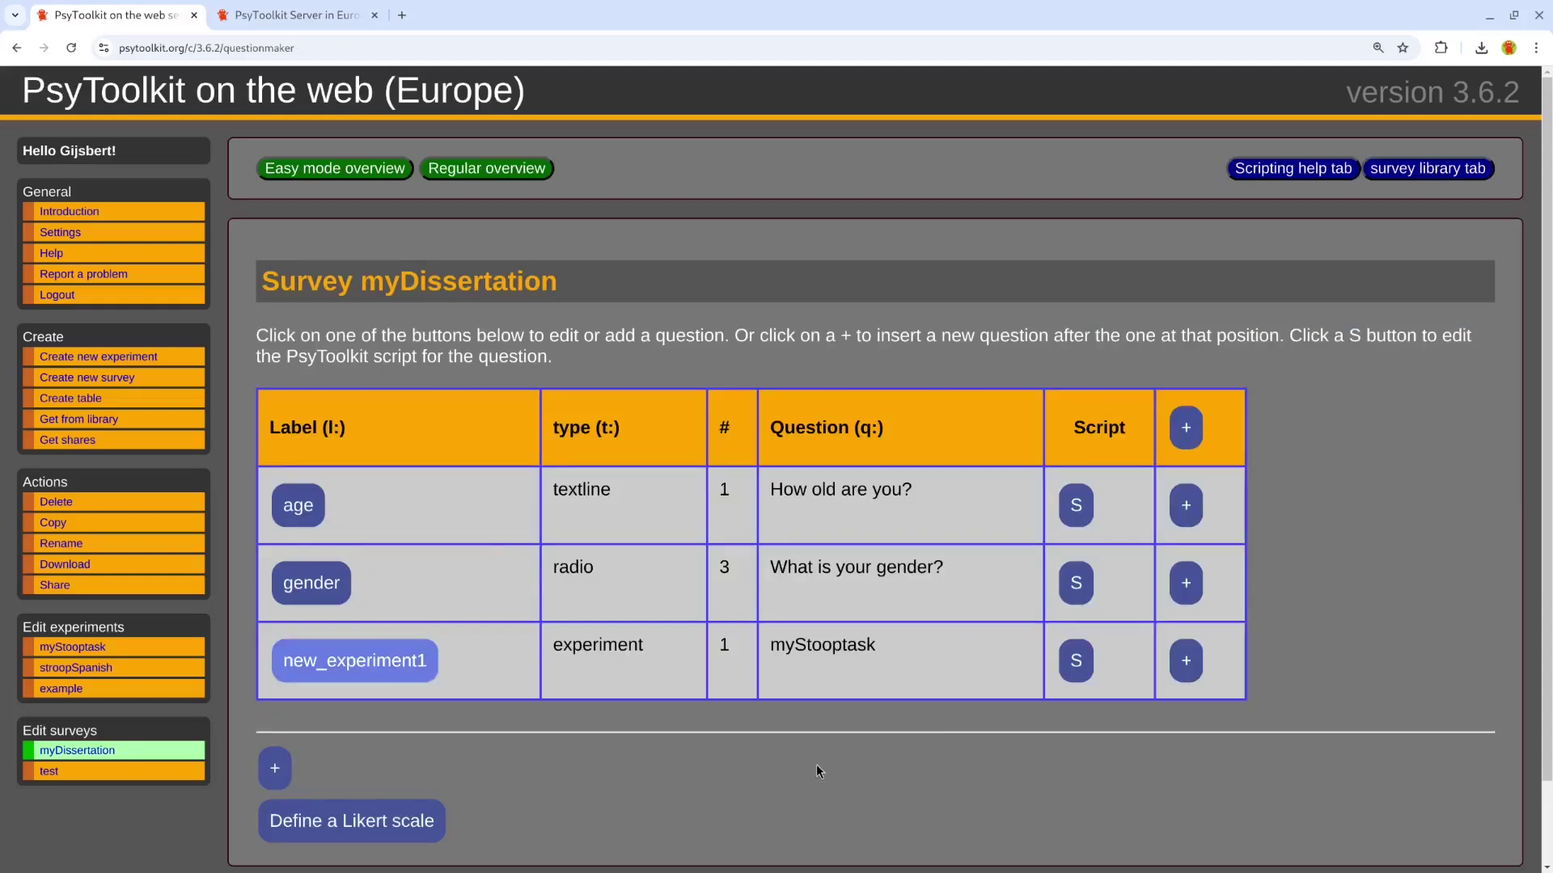
scroll(799, 749, down, 1)
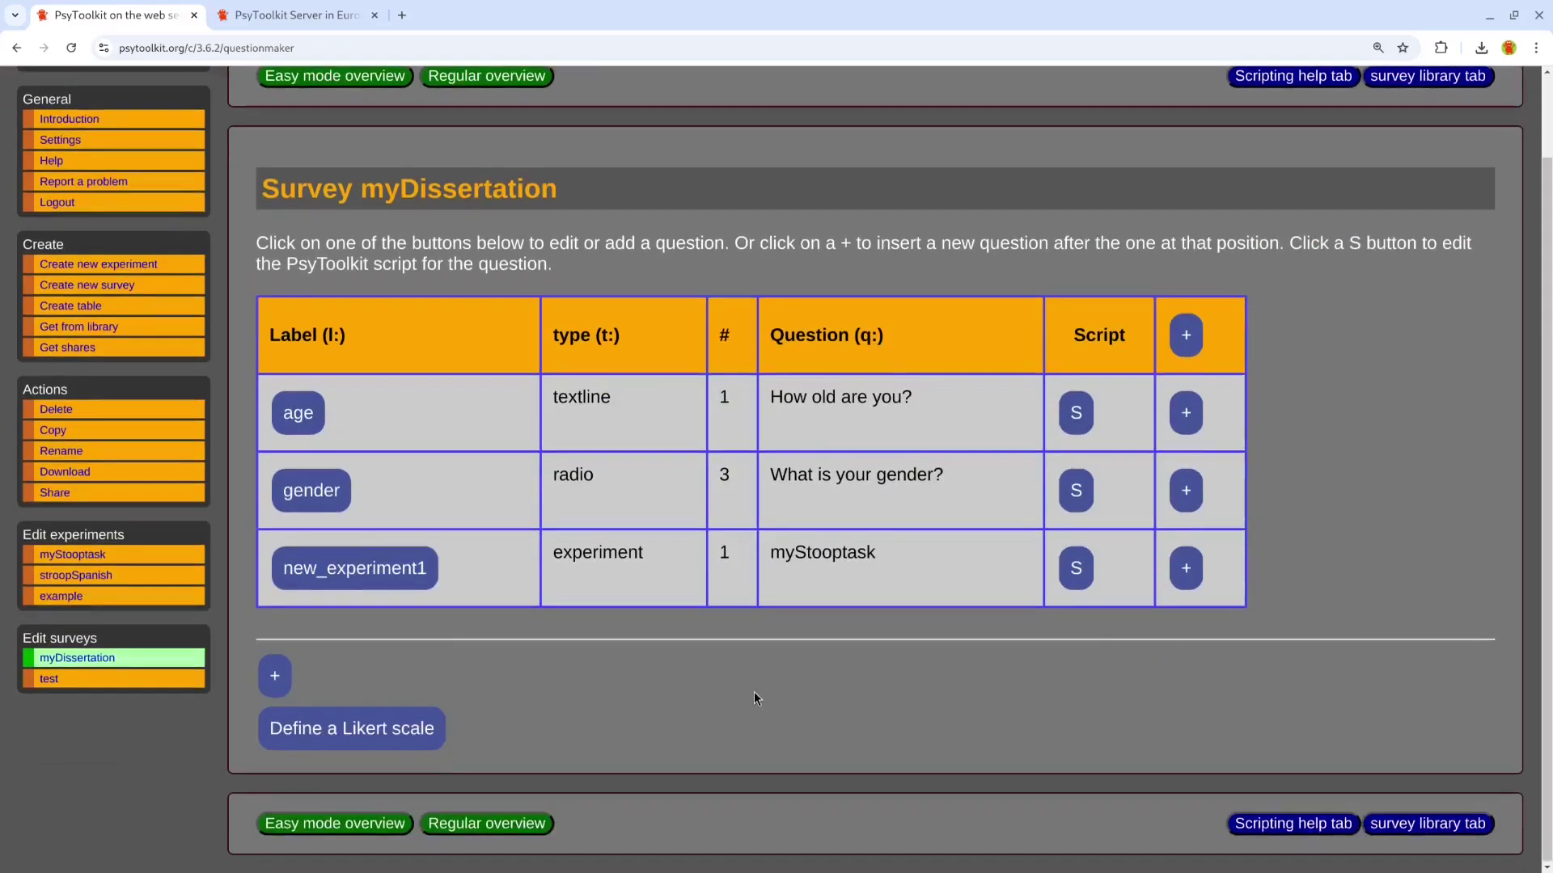
scroll(753, 692, up, 1)
click(489, 168)
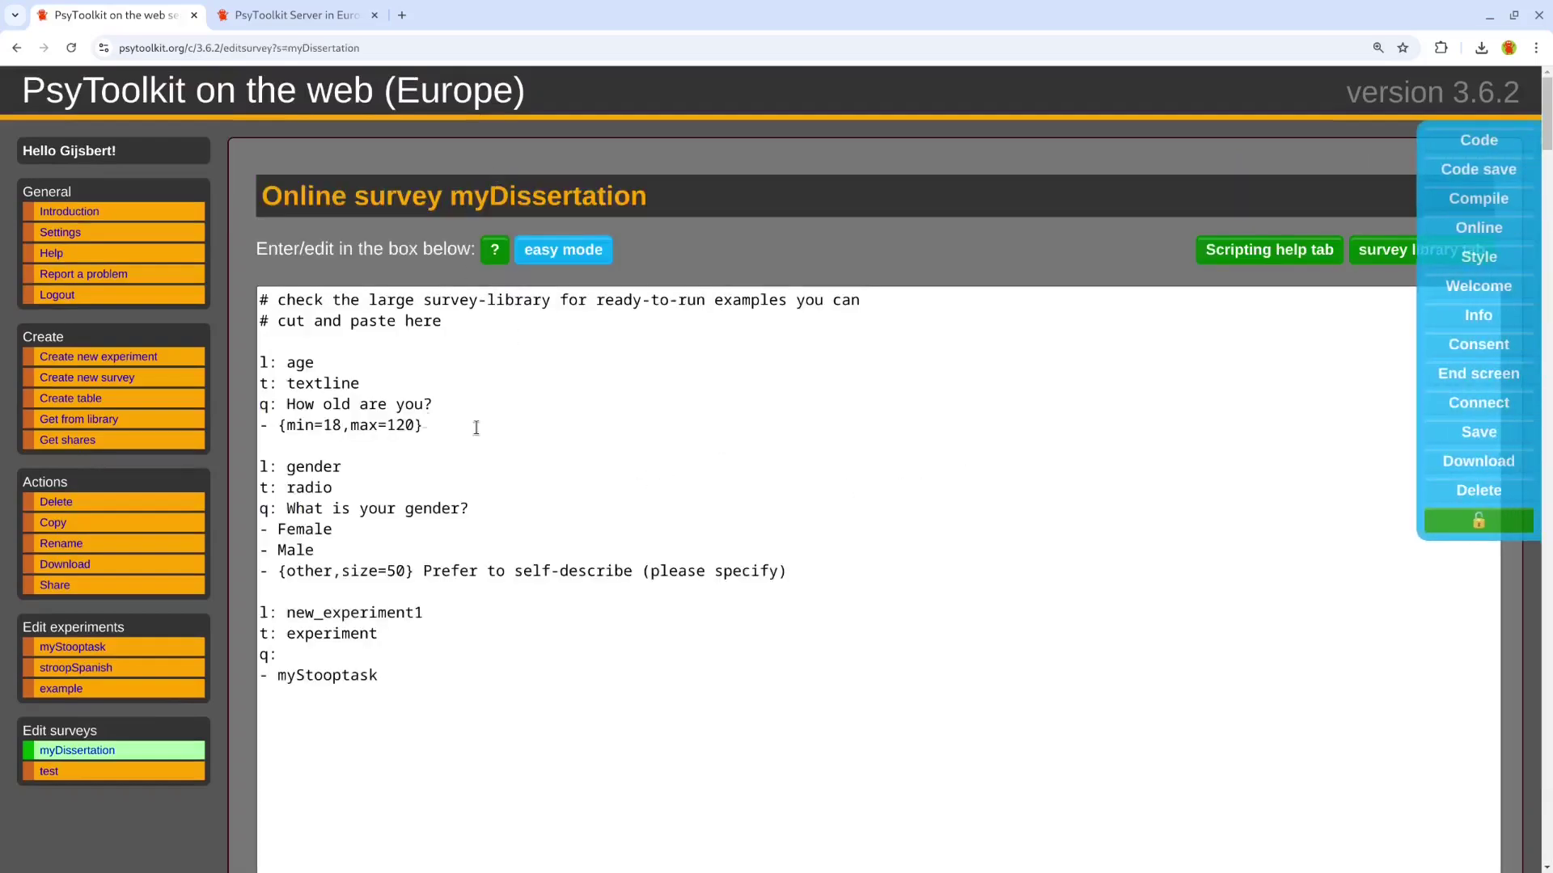
scroll(237, 335, down, 1)
scroll(237, 336, down, 3)
scroll(241, 330, down, 3)
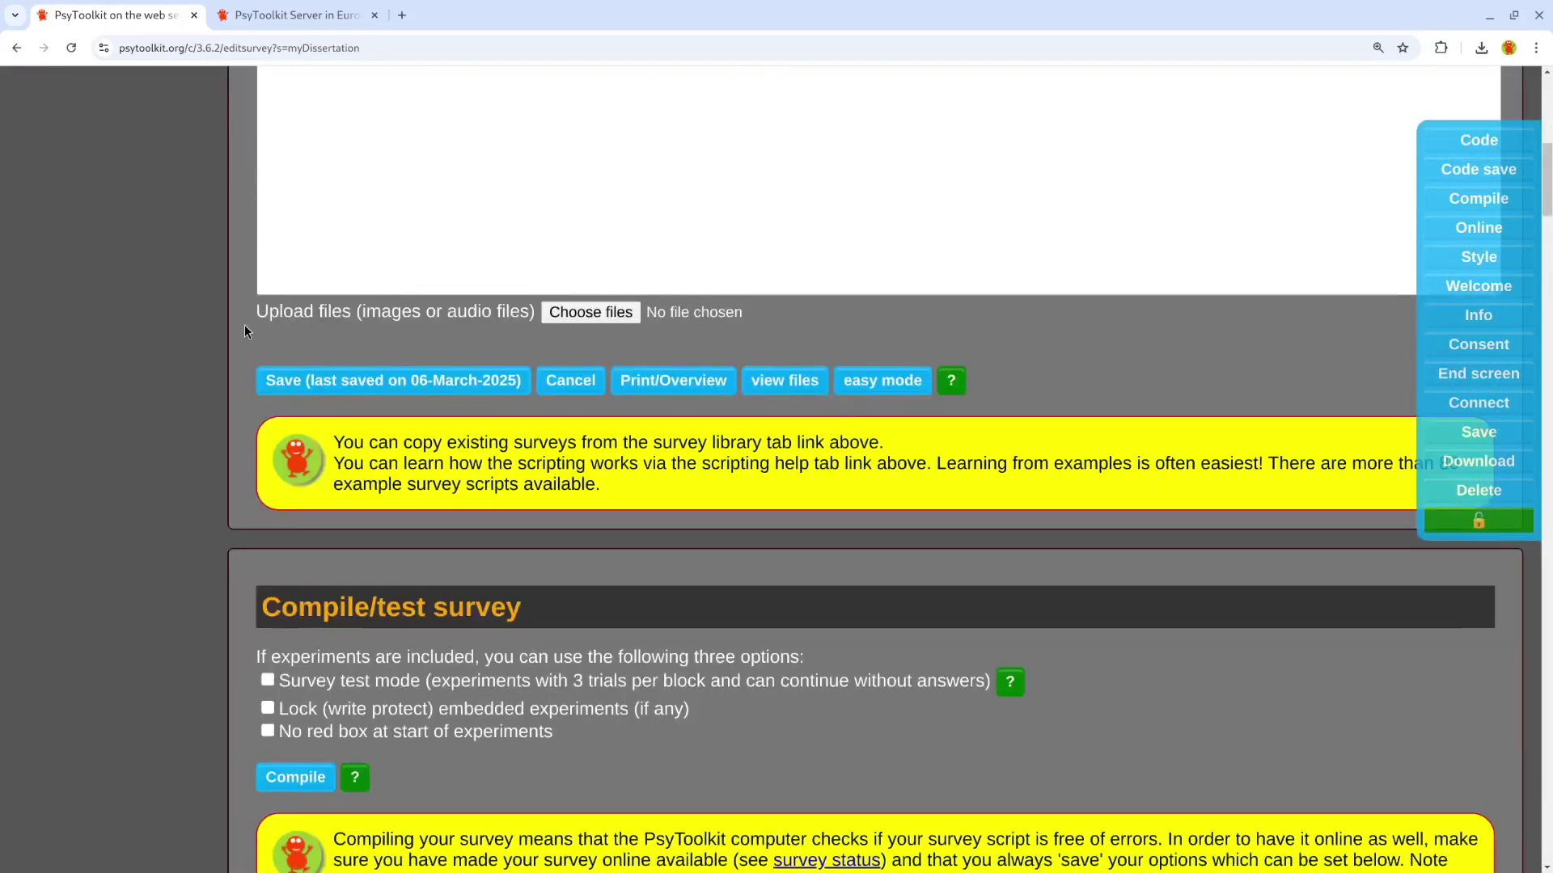
scroll(317, 518, down, 1)
Compile myDissertation, set it online for design testing, and copy its link
click(314, 519)
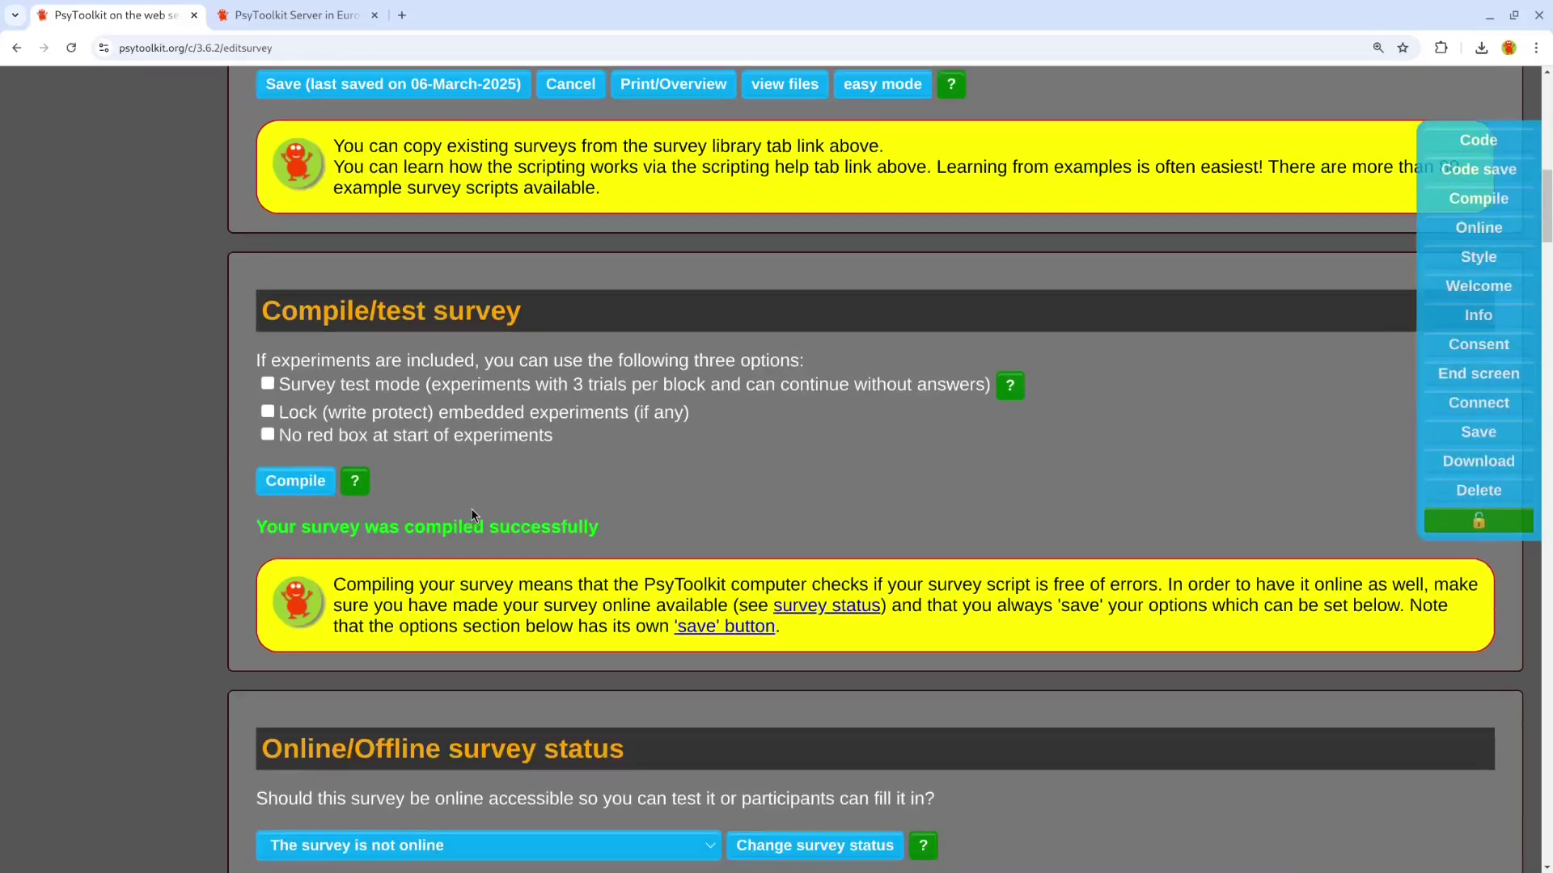
scroll(473, 583, down, 2)
click(476, 603)
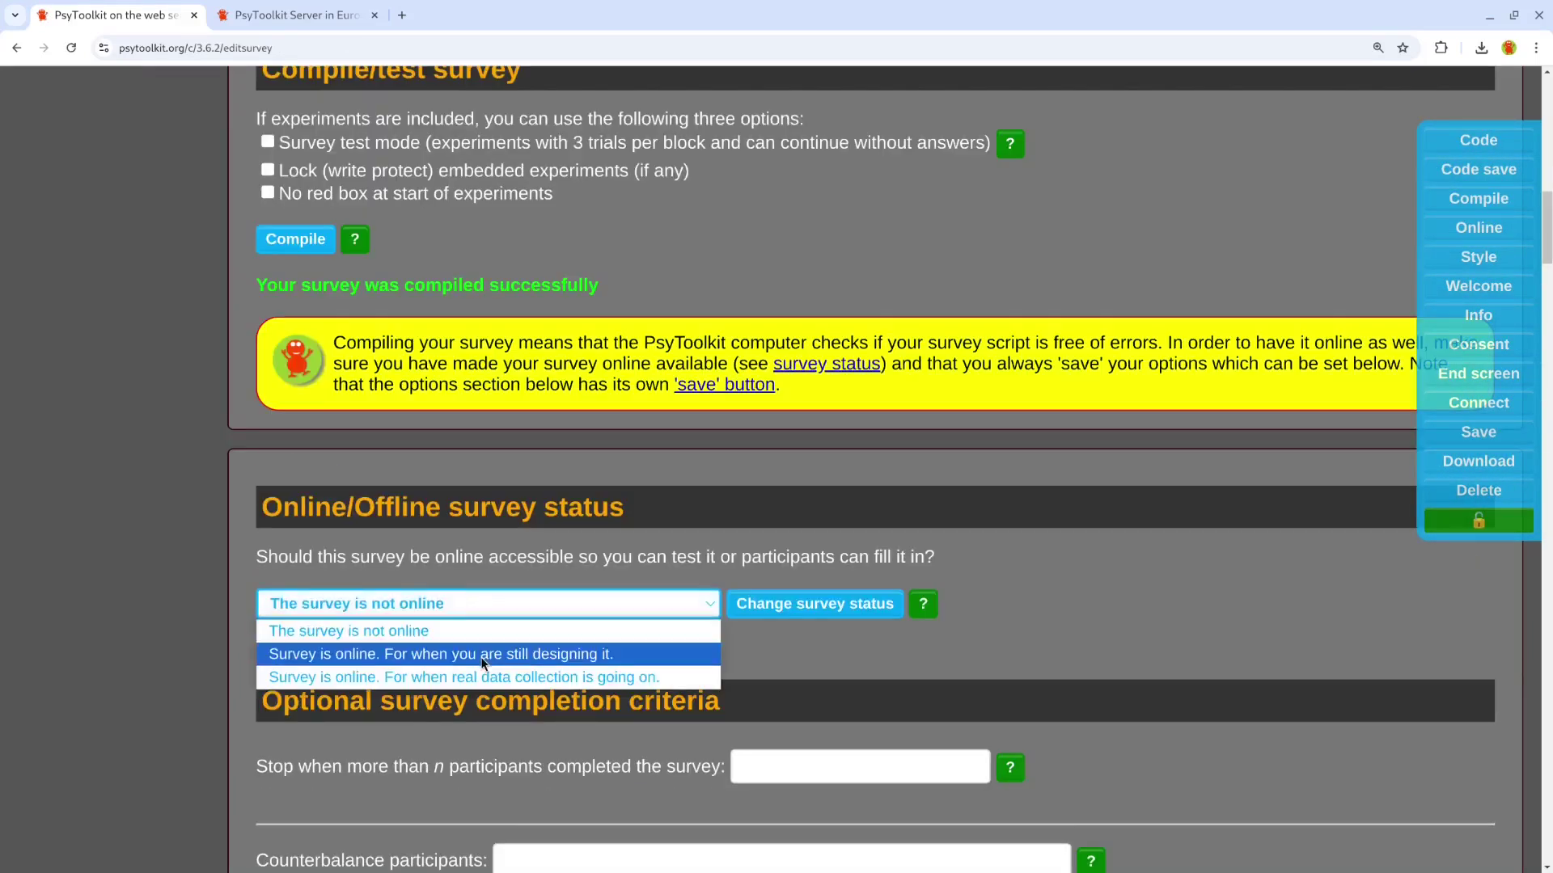
click(482, 651)
click(837, 612)
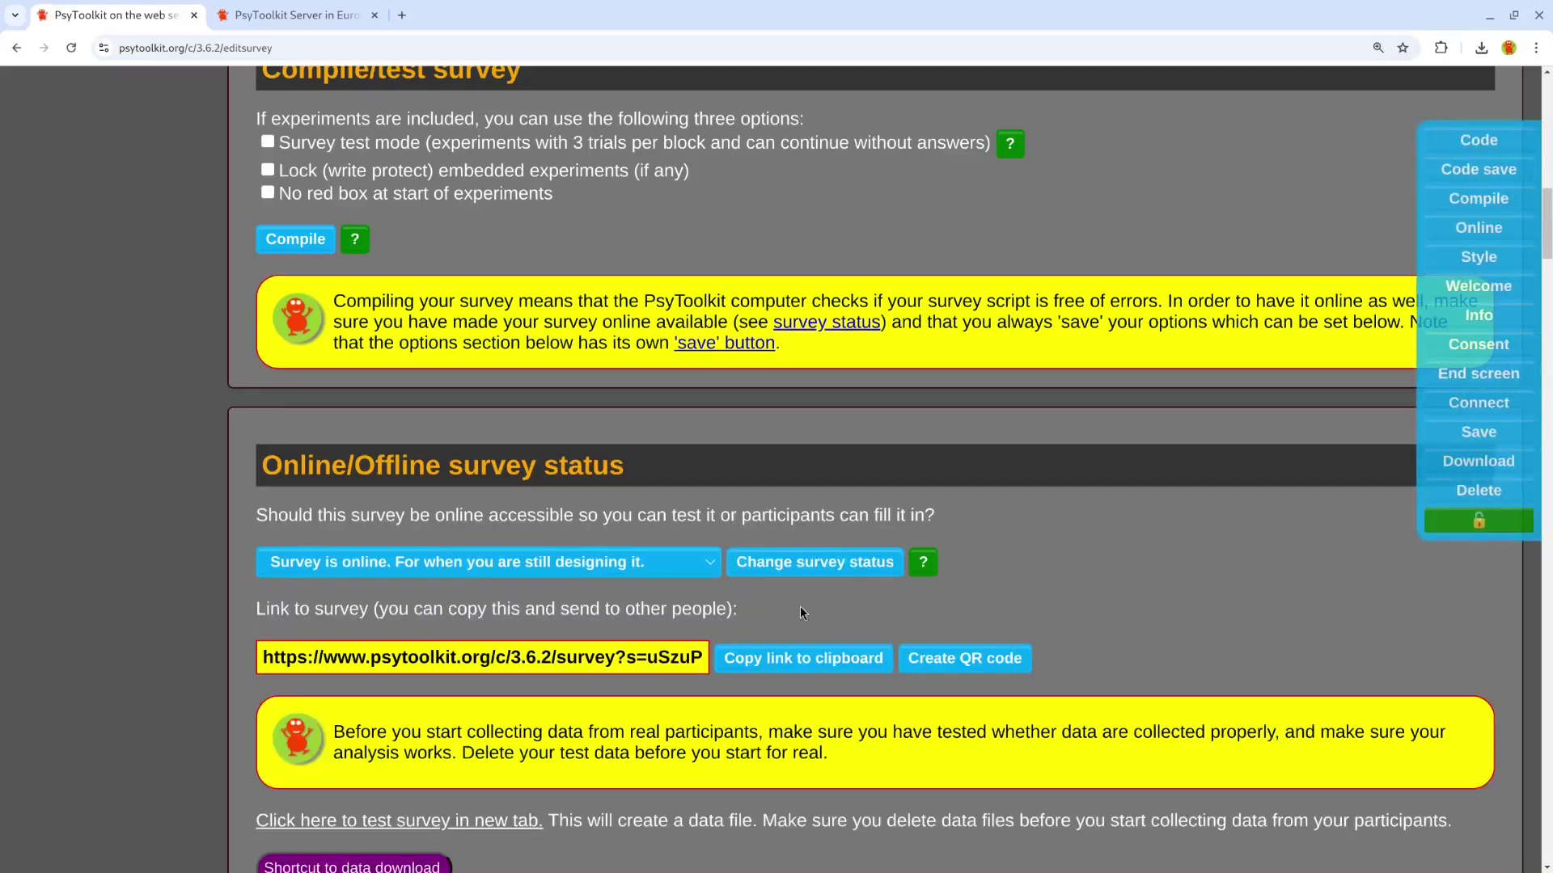
scroll(719, 608, down, 1)
scroll(752, 534, down, 1)
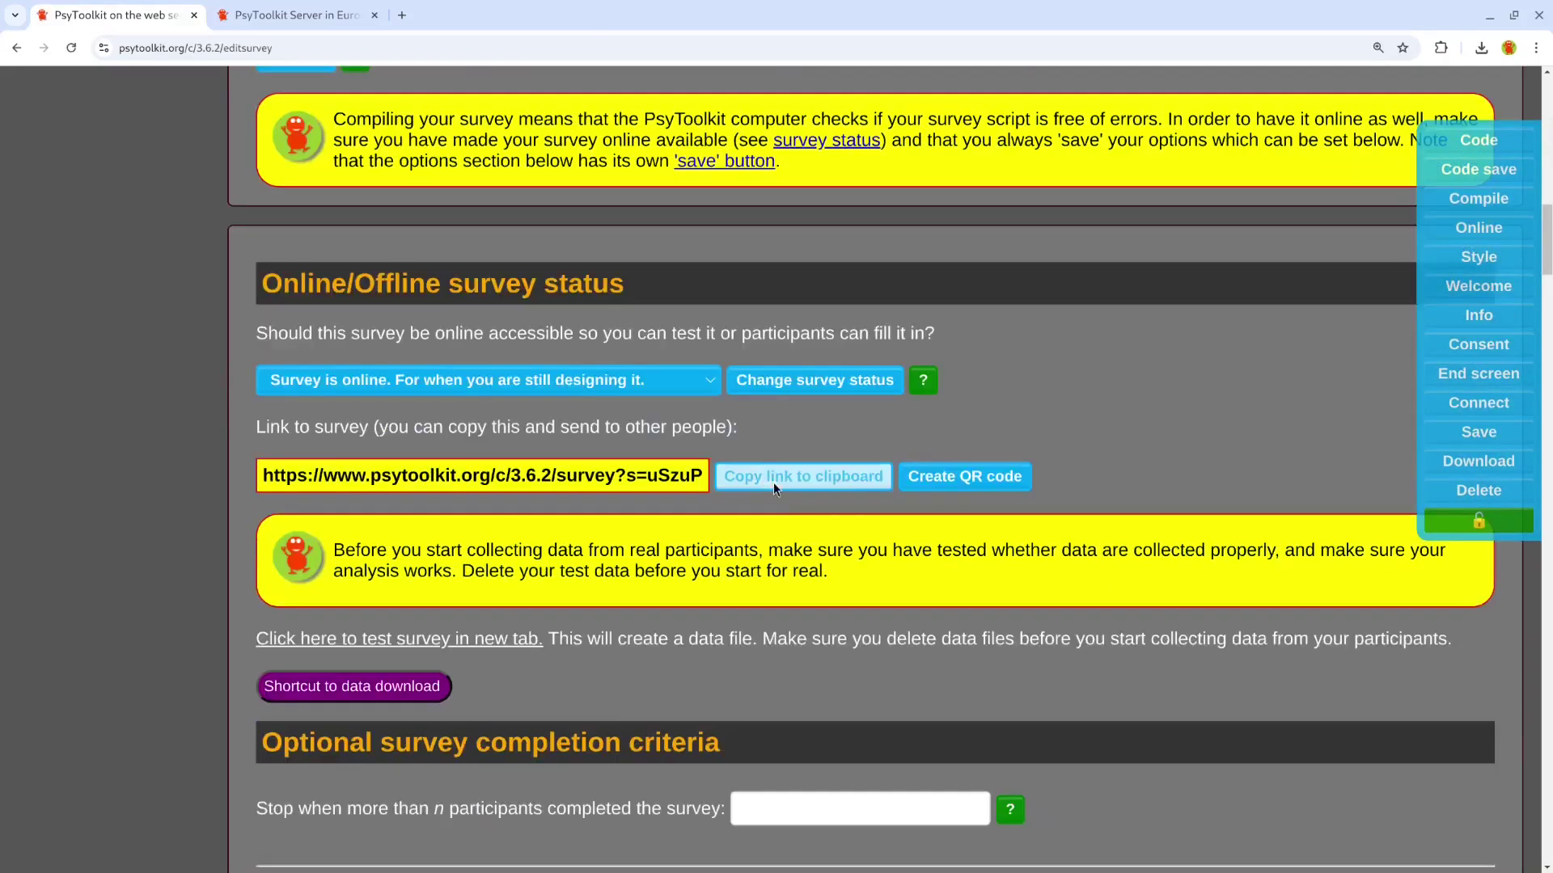
click(774, 482)
click(905, 170)
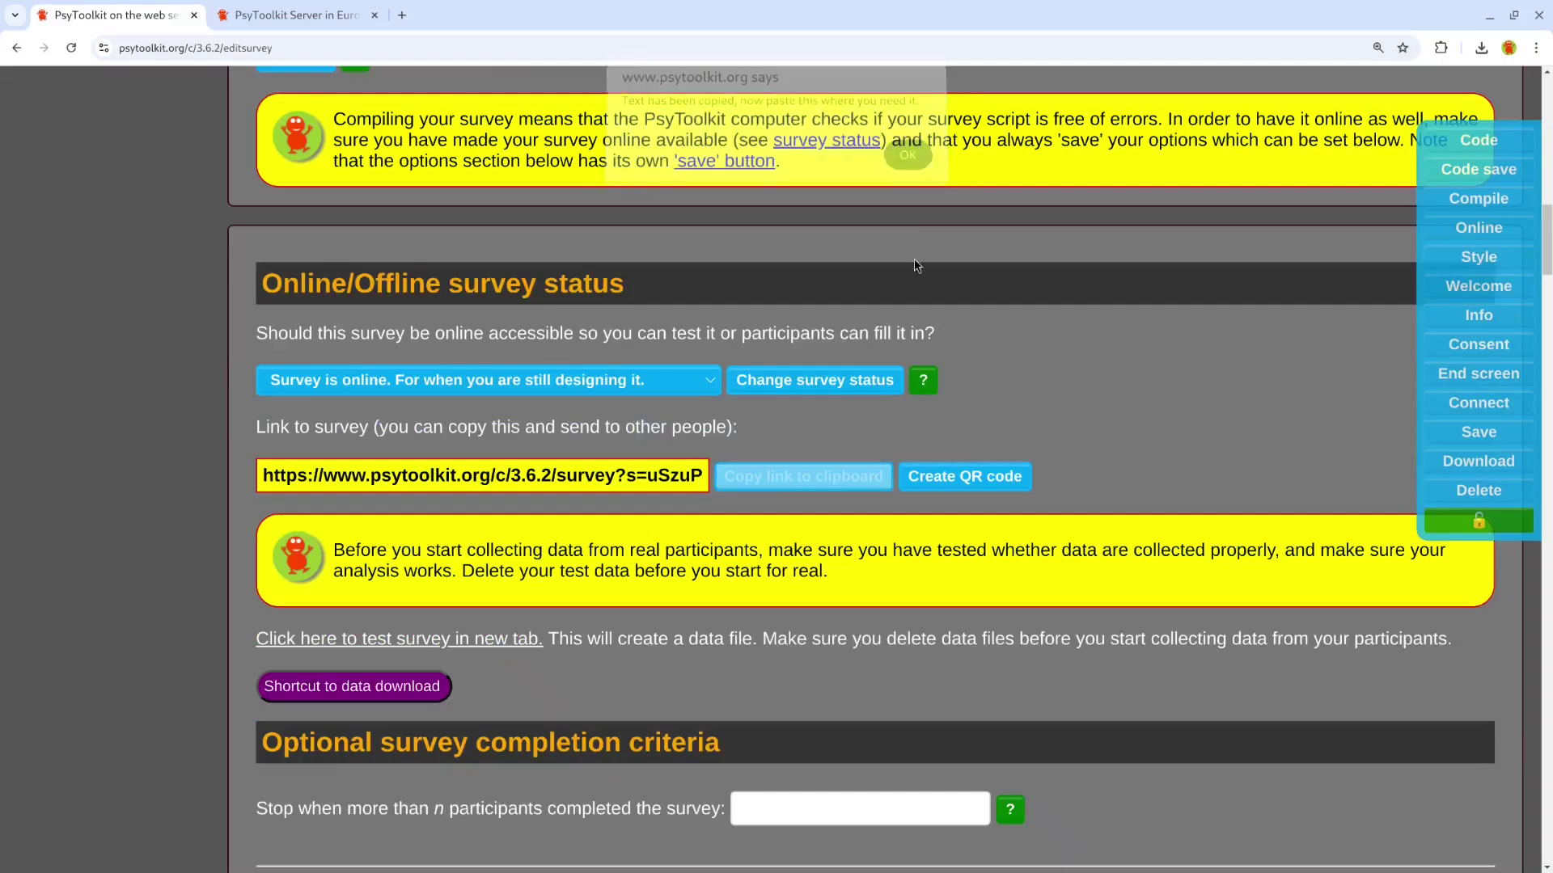
Generate a QR code for the myDissertation link and enlarge and reposition its window
click(967, 477)
drag(367, 281, 637, 649)
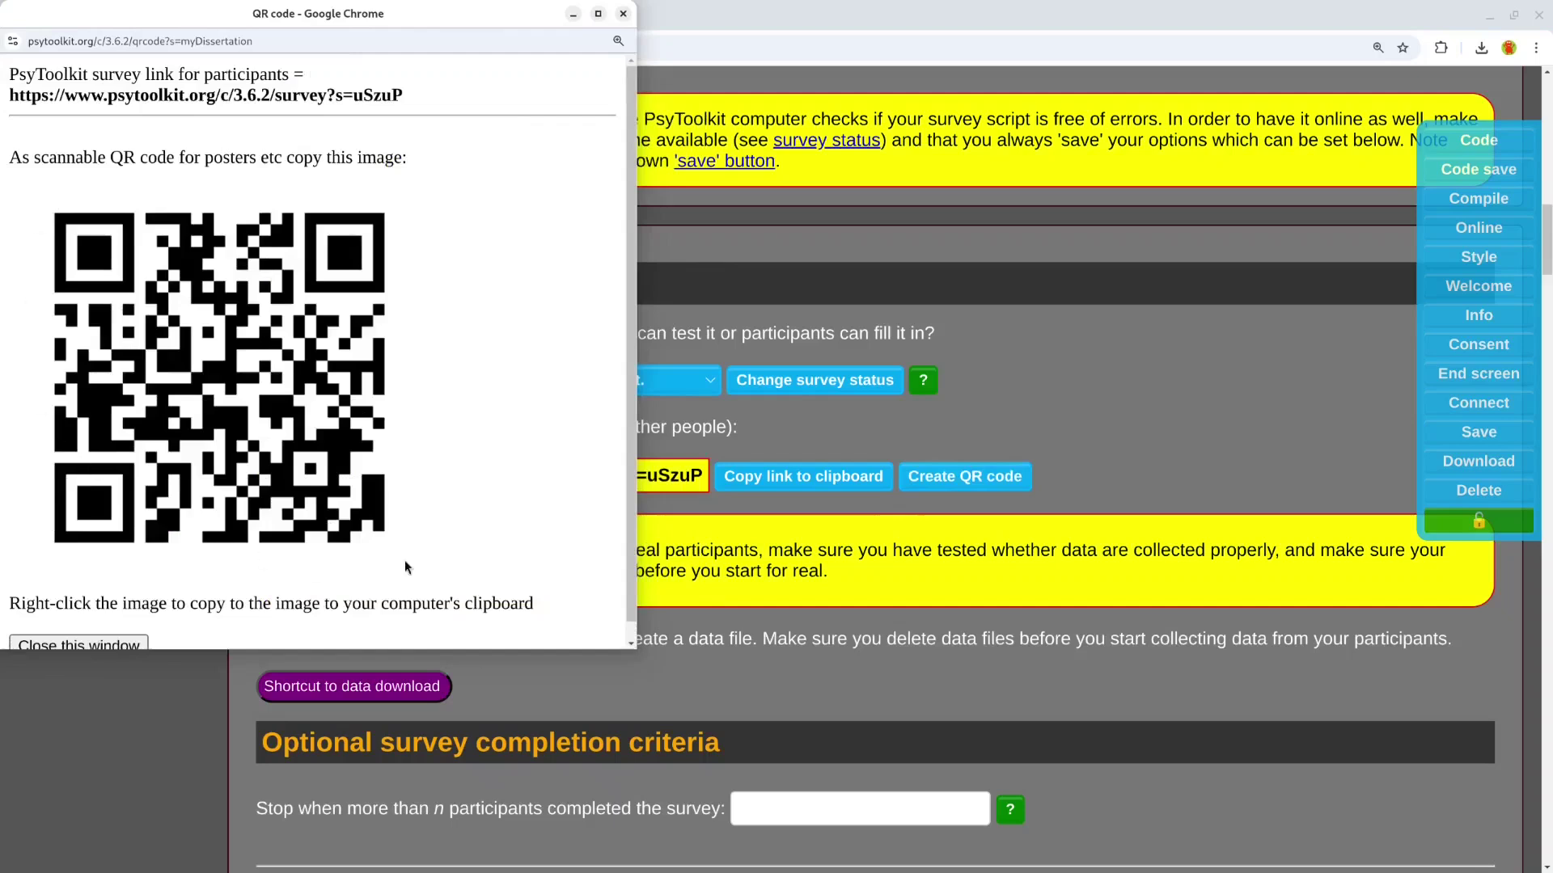
drag(418, 15, 550, 79)
Copy the QR code image to the clipboard and close the QR window
right_click(453, 364)
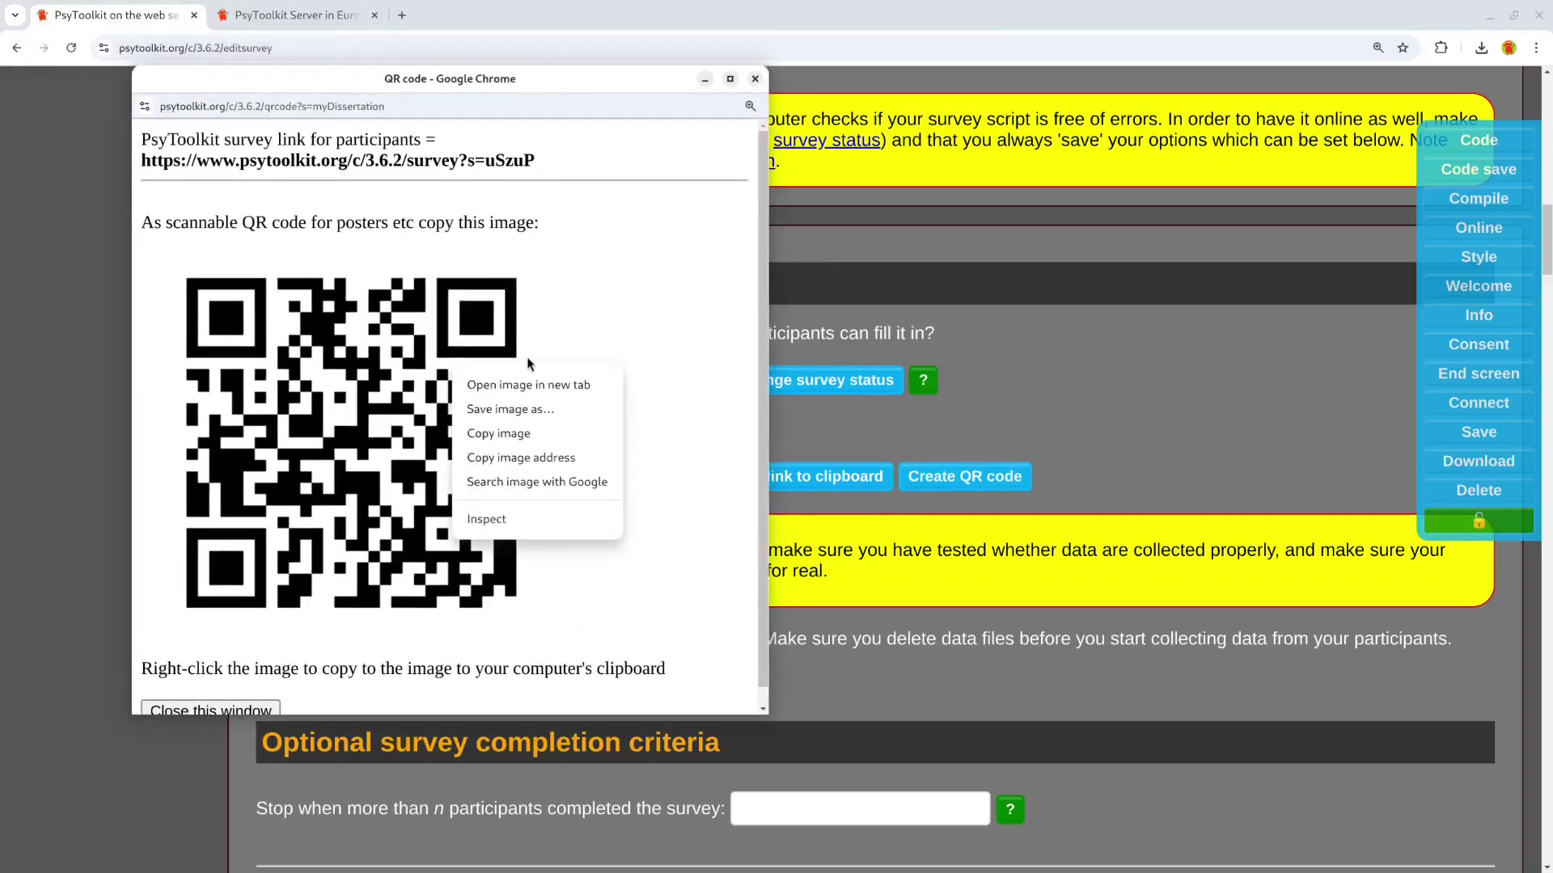
click(539, 432)
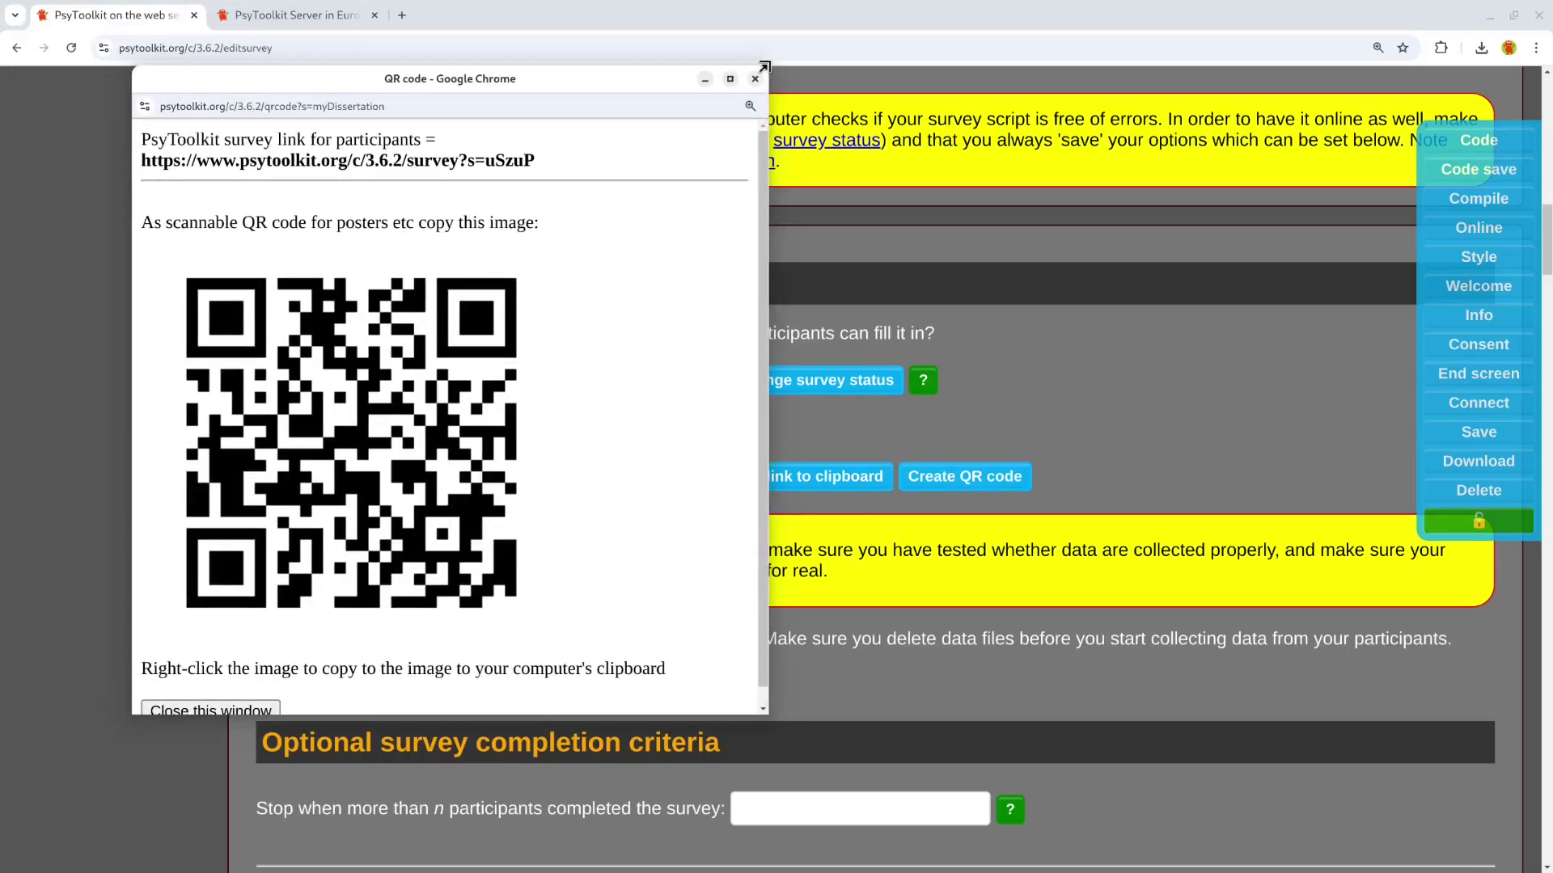
click(755, 79)
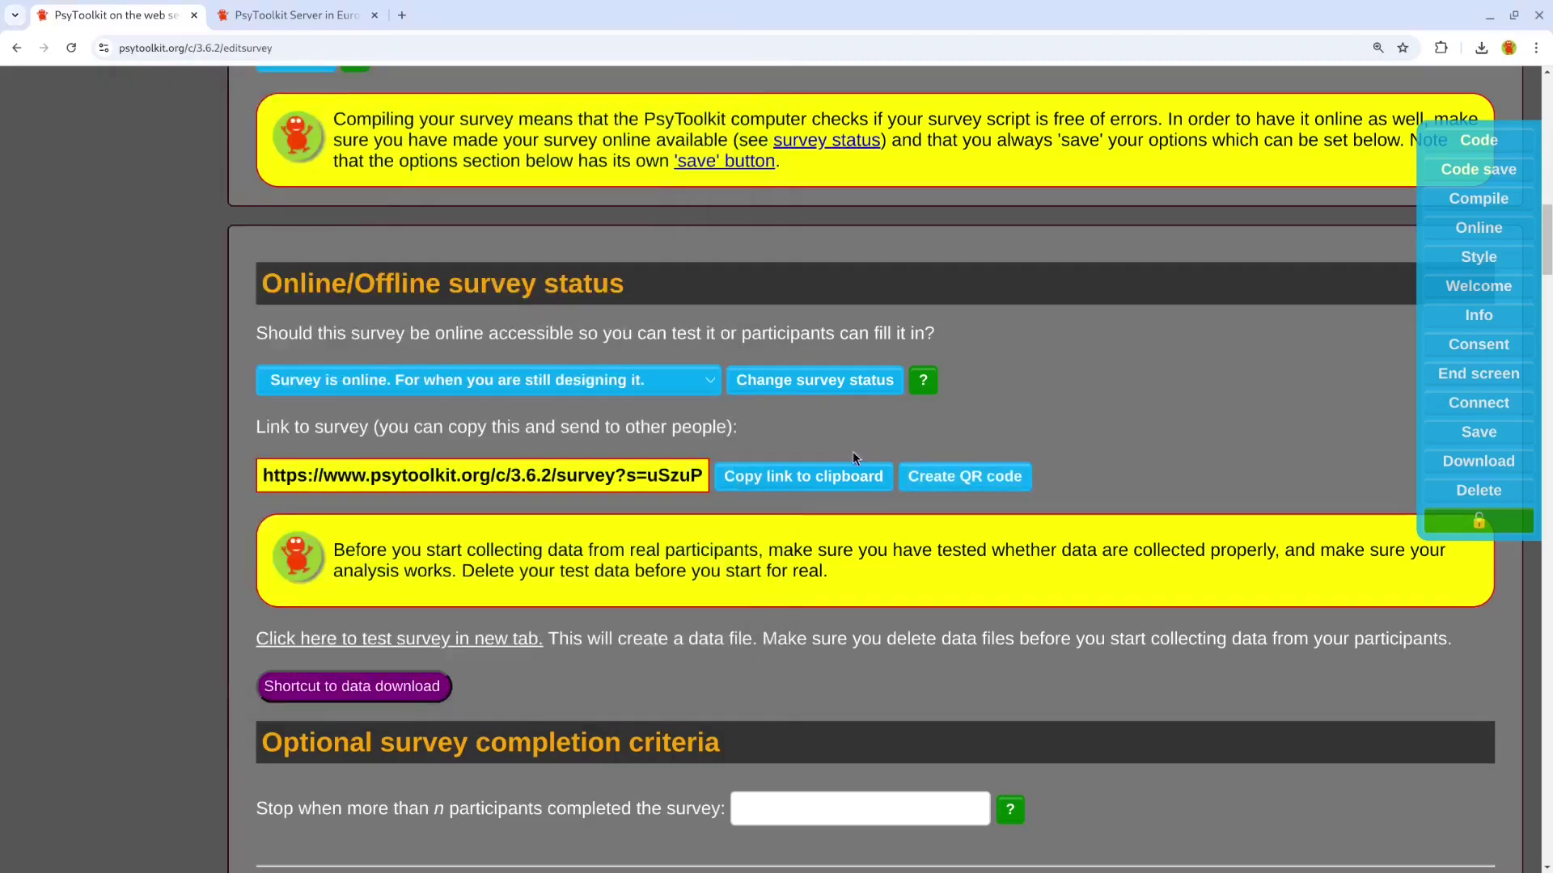
scroll(383, 527, down, 3)
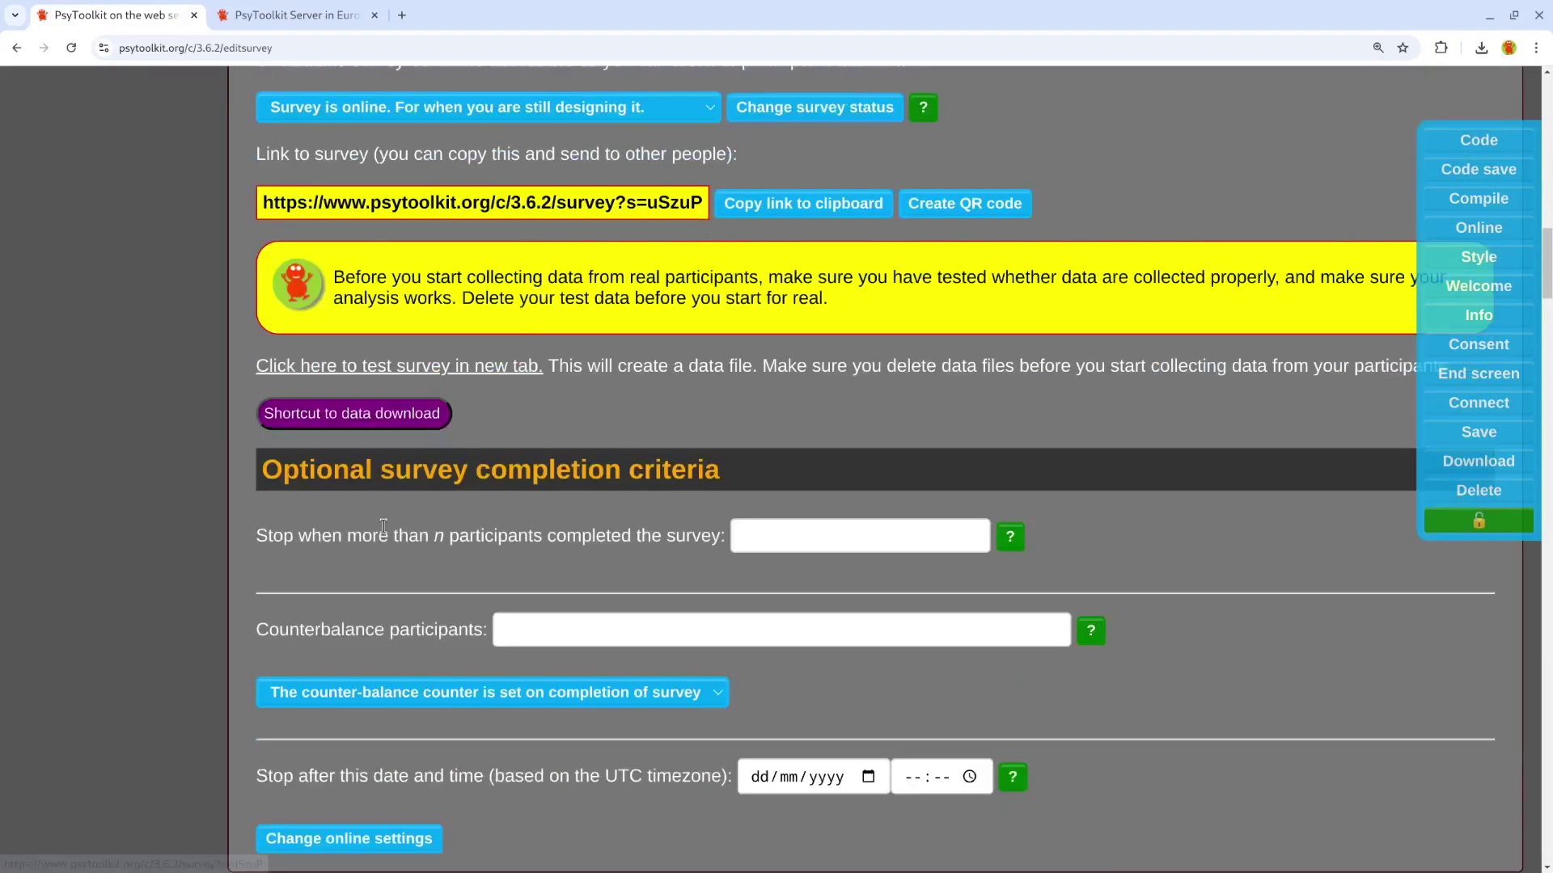
scroll(384, 525, down, 3)
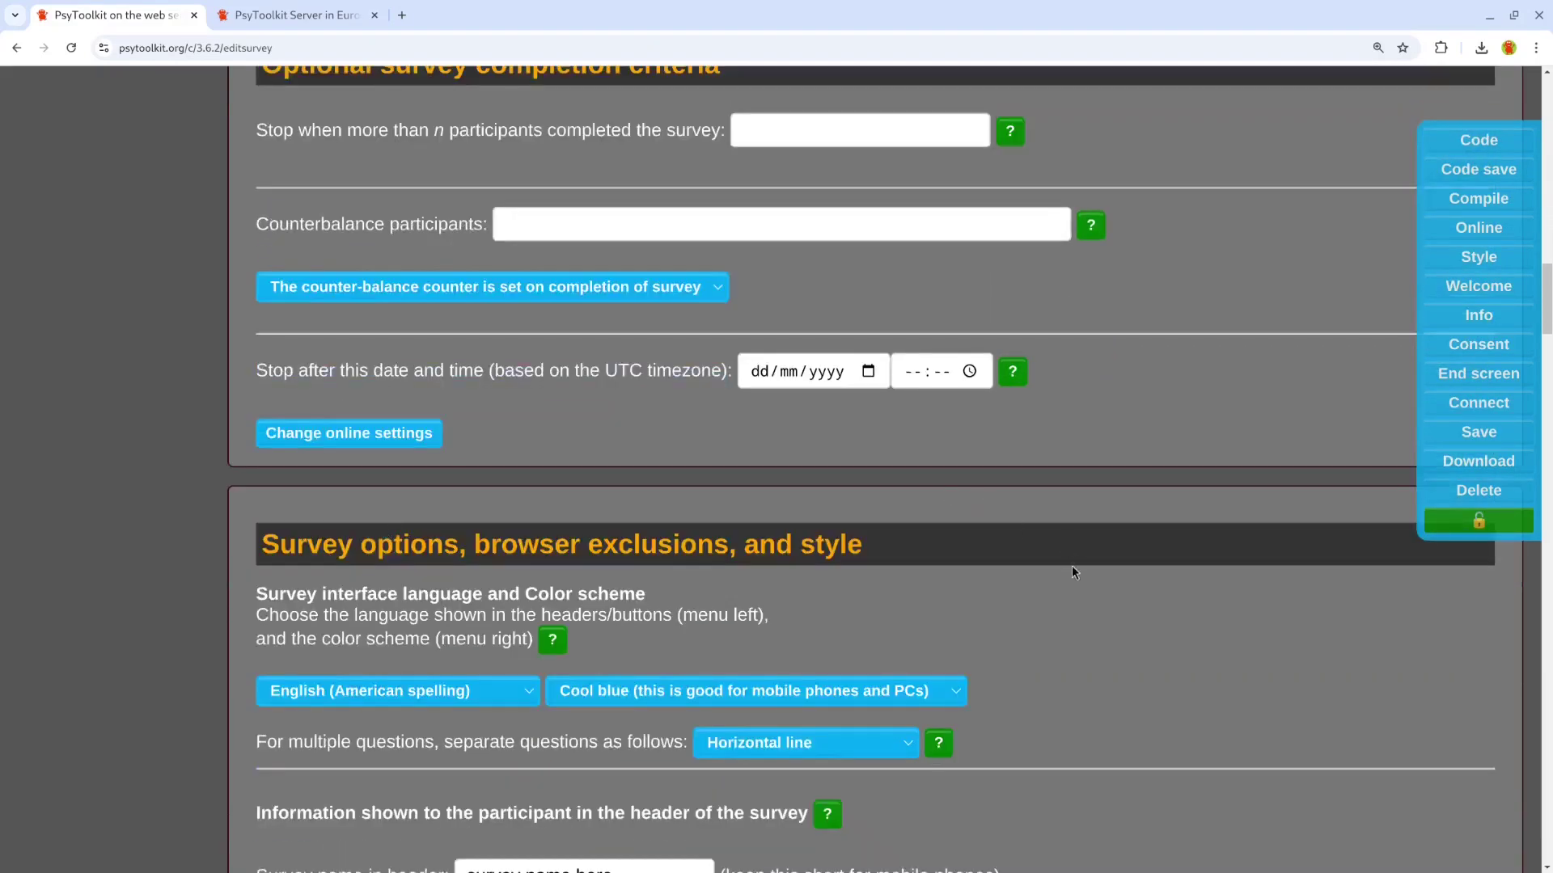
scroll(1465, 102, down, 1)
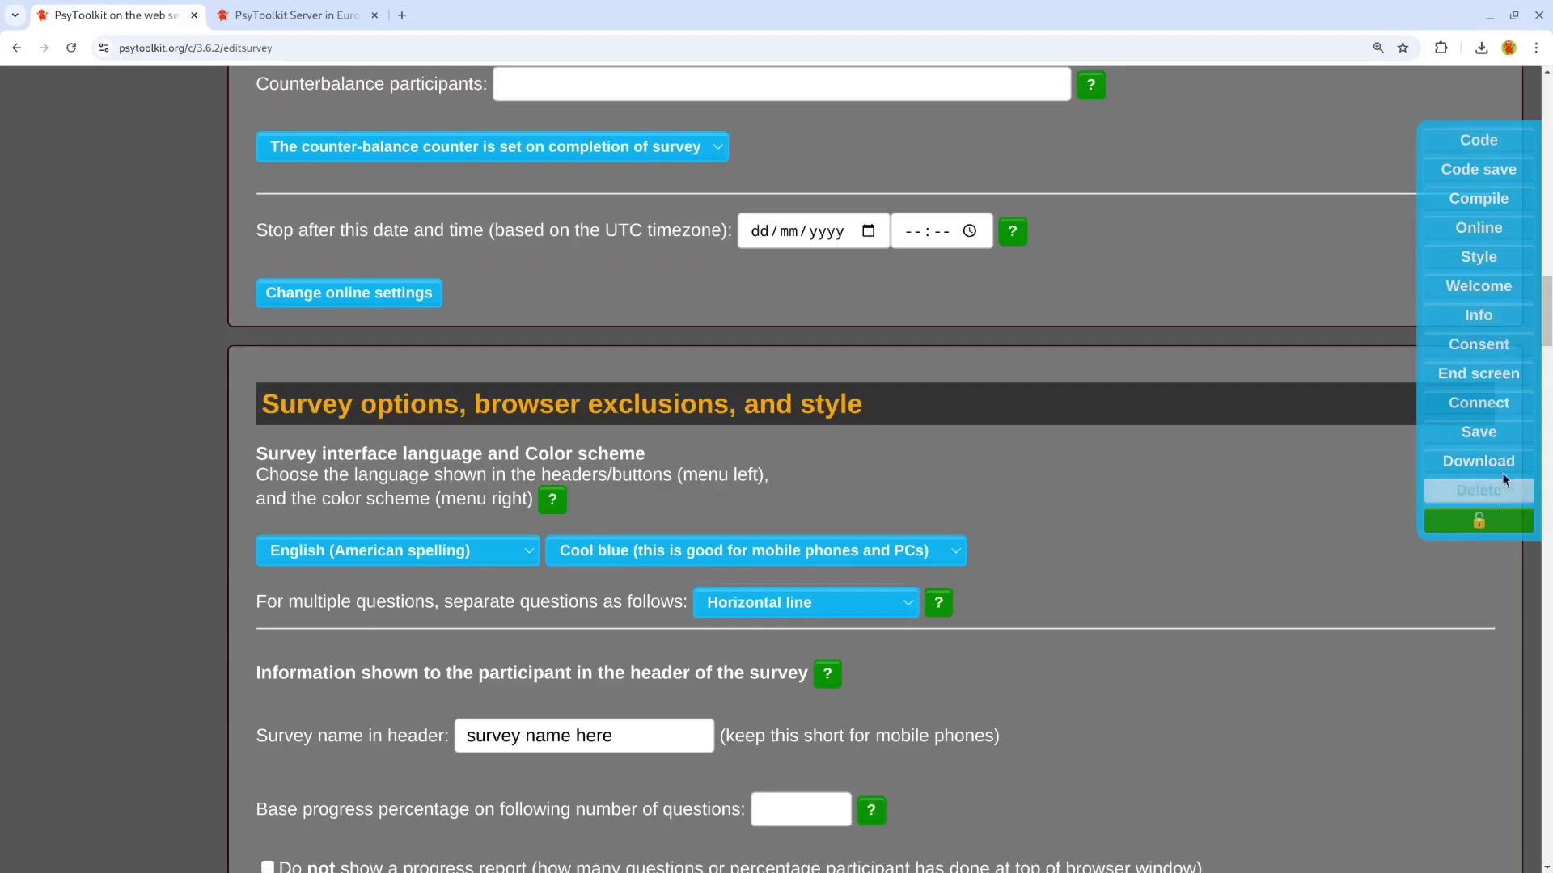
scroll(1256, 612, down, 1)
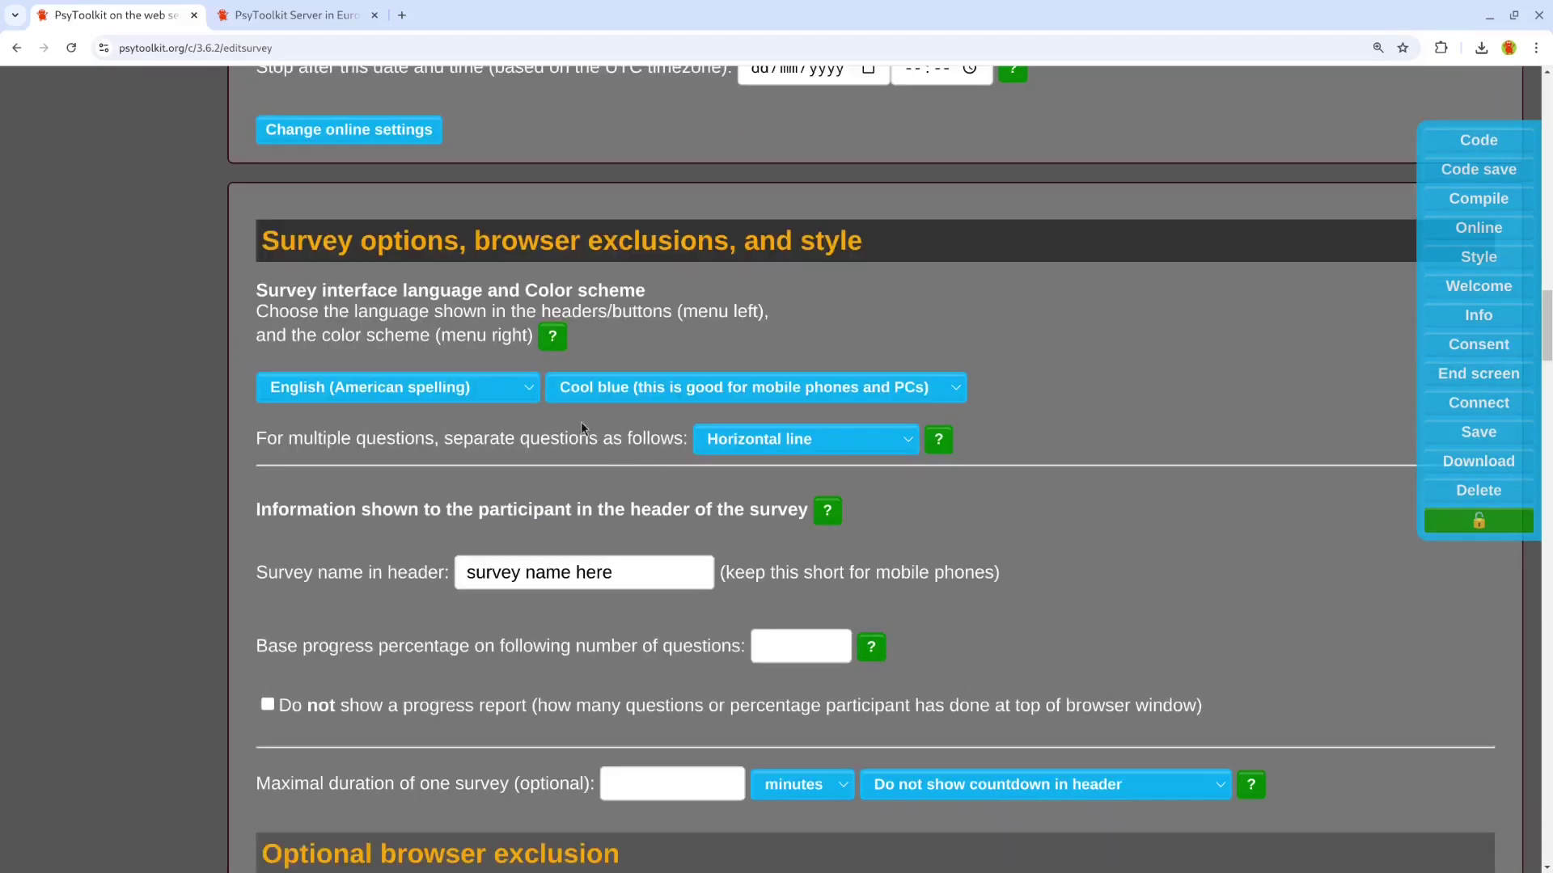
scroll(581, 420, down, 1)
Keep English, rename the survey to 'my study', save, and exclude mobile and tablet users
click(415, 277)
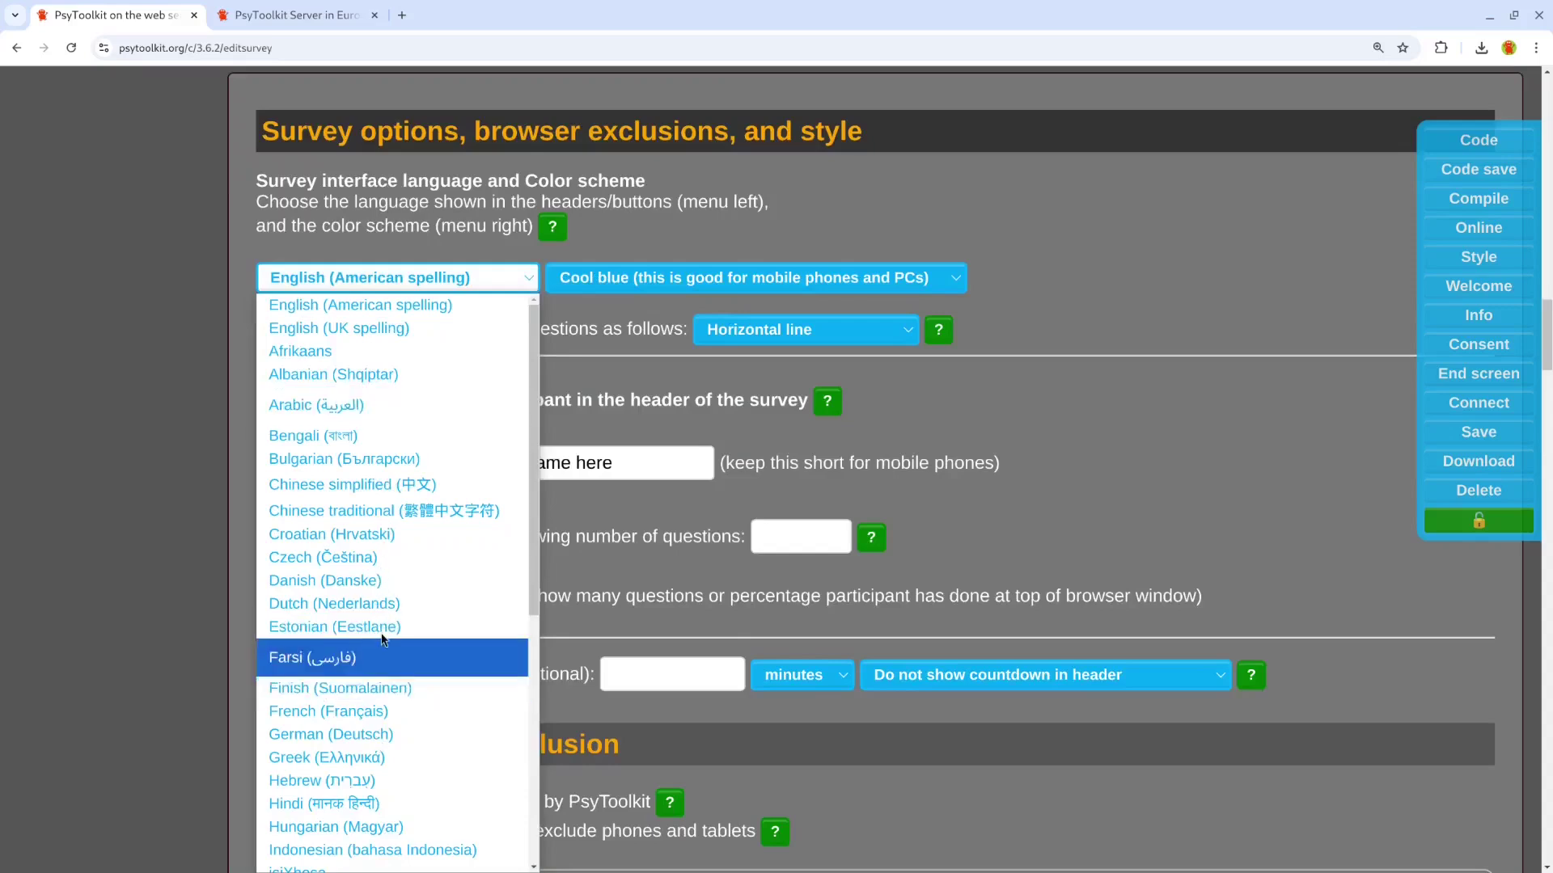
click(530, 339)
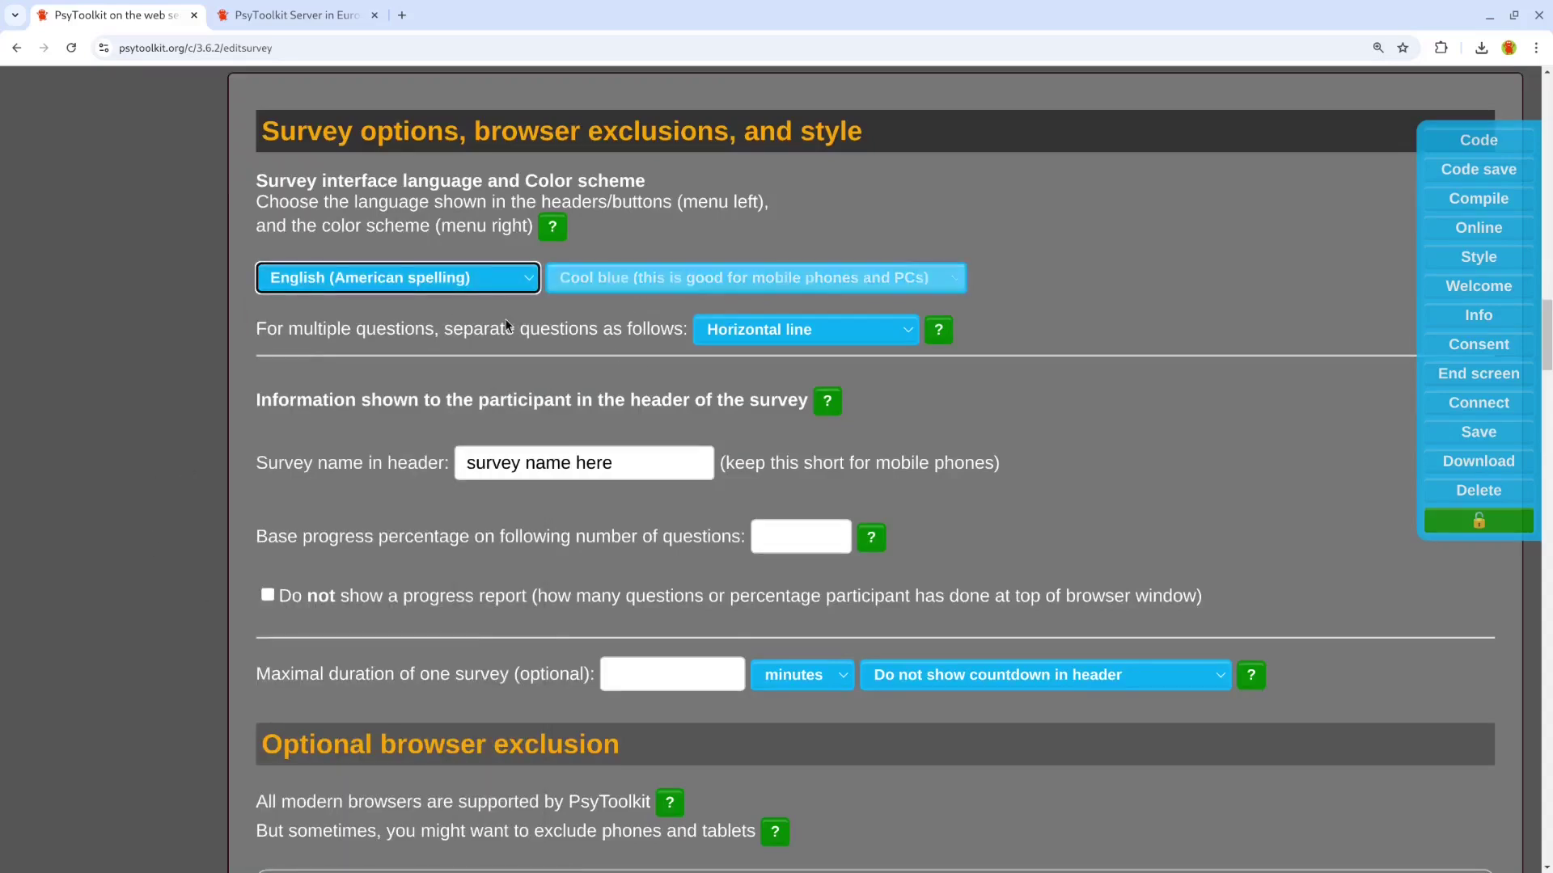
triple_click(626, 471)
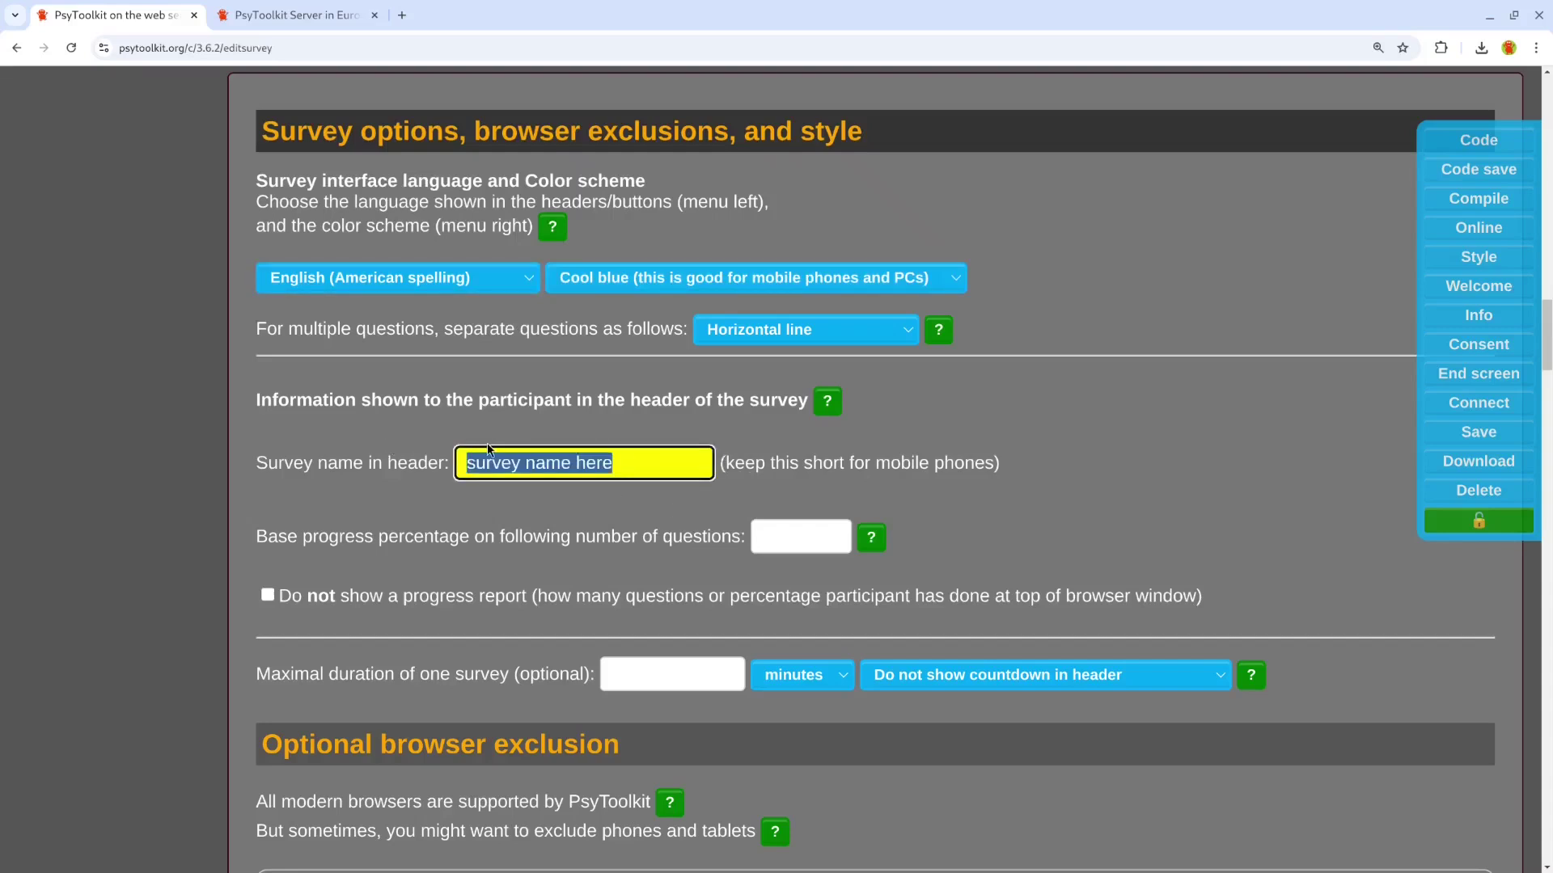
text(my )
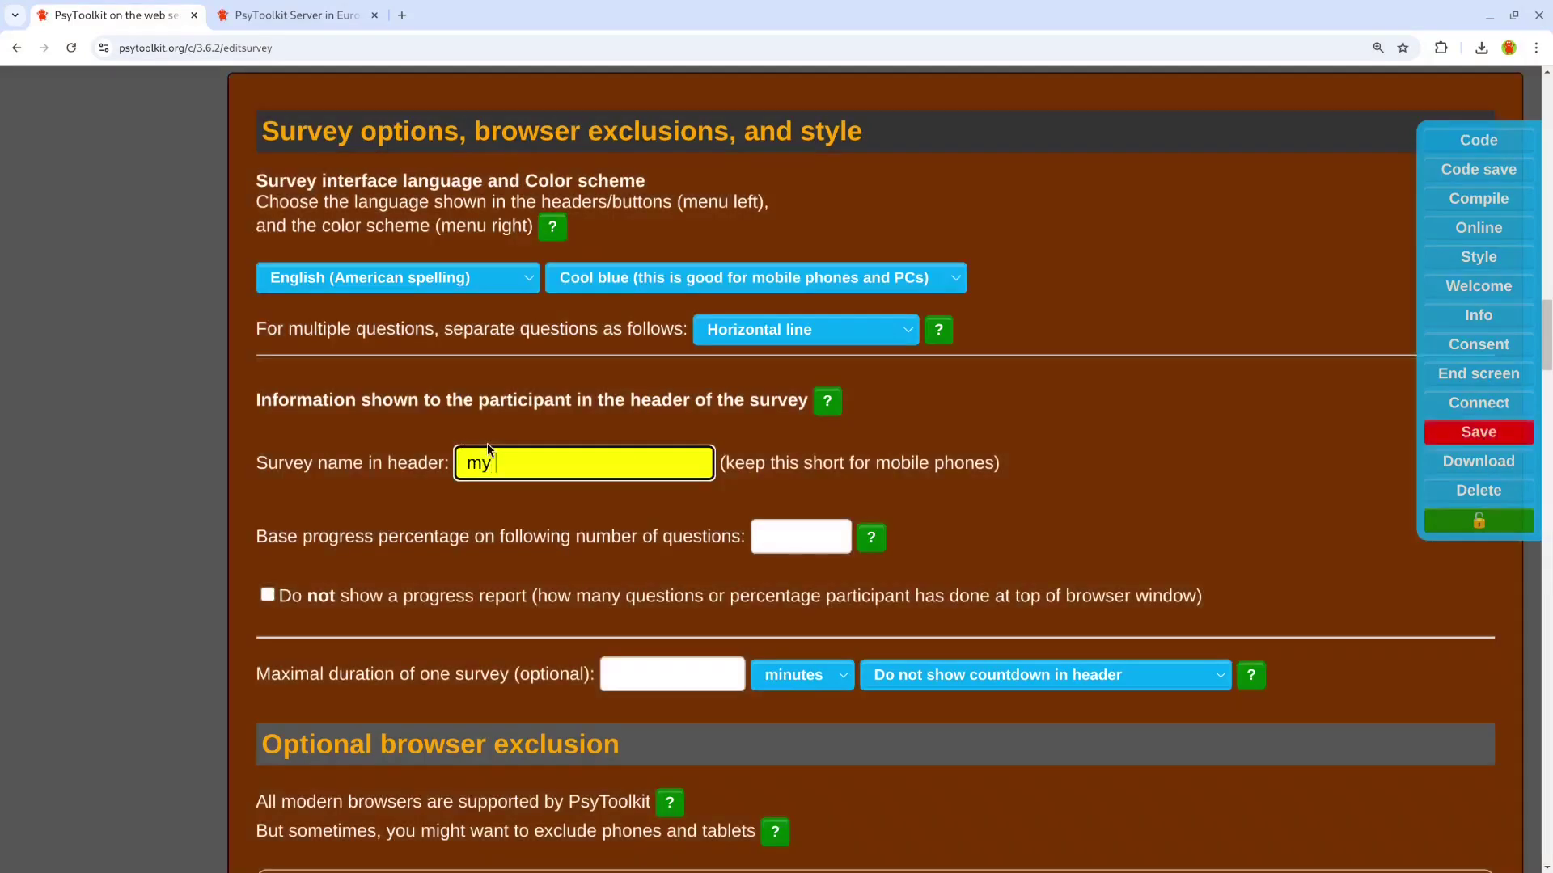
text(stuy)
key(BackSpace)
text(dy)
click(1473, 433)
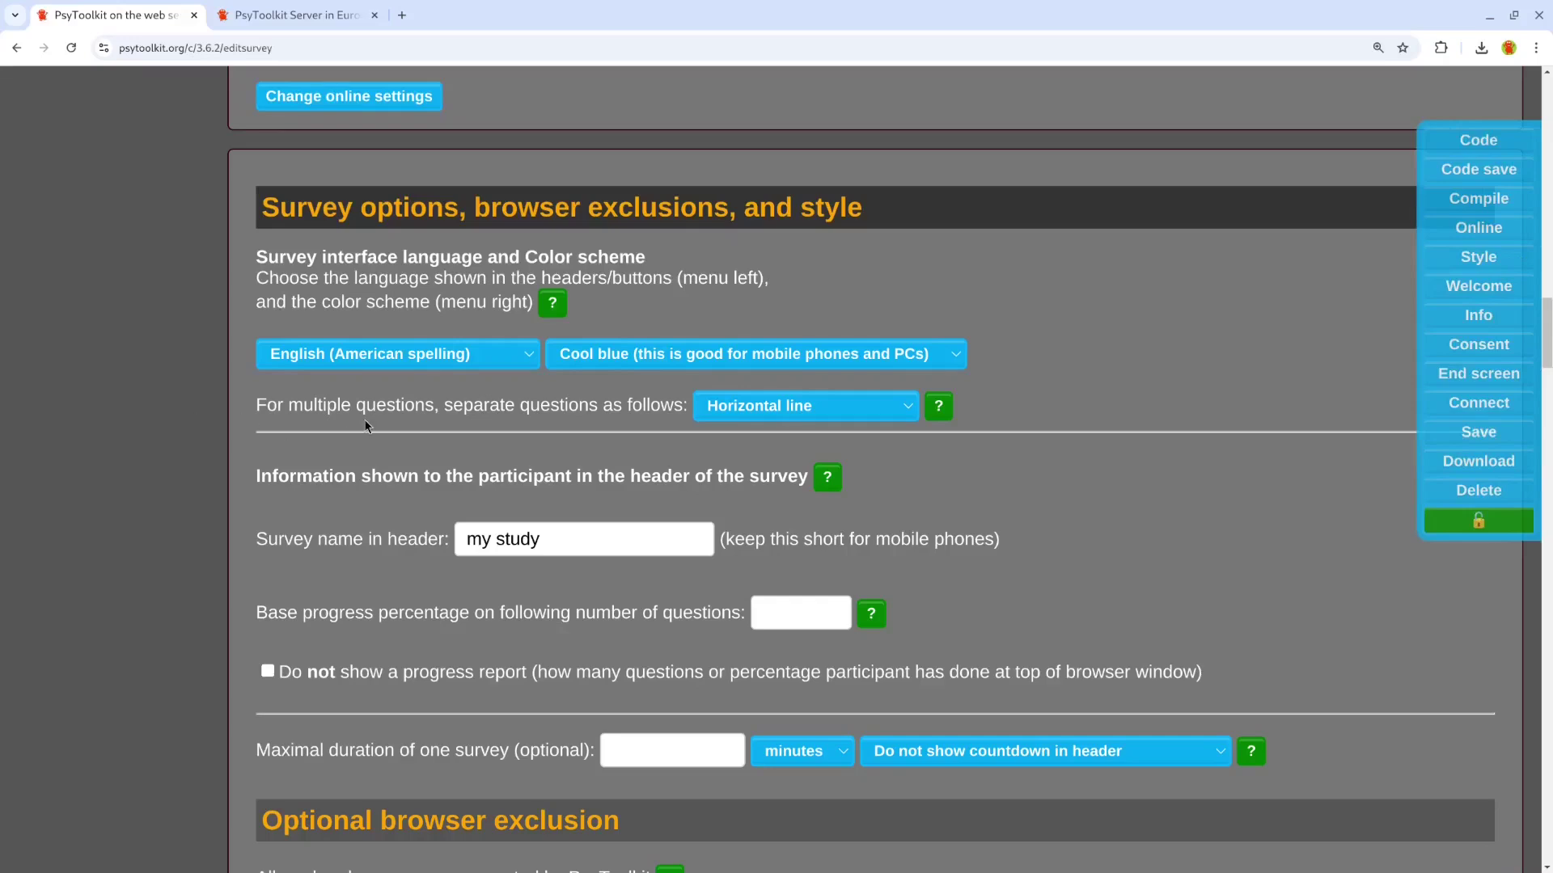
scroll(364, 422, down, 2)
scroll(356, 418, down, 4)
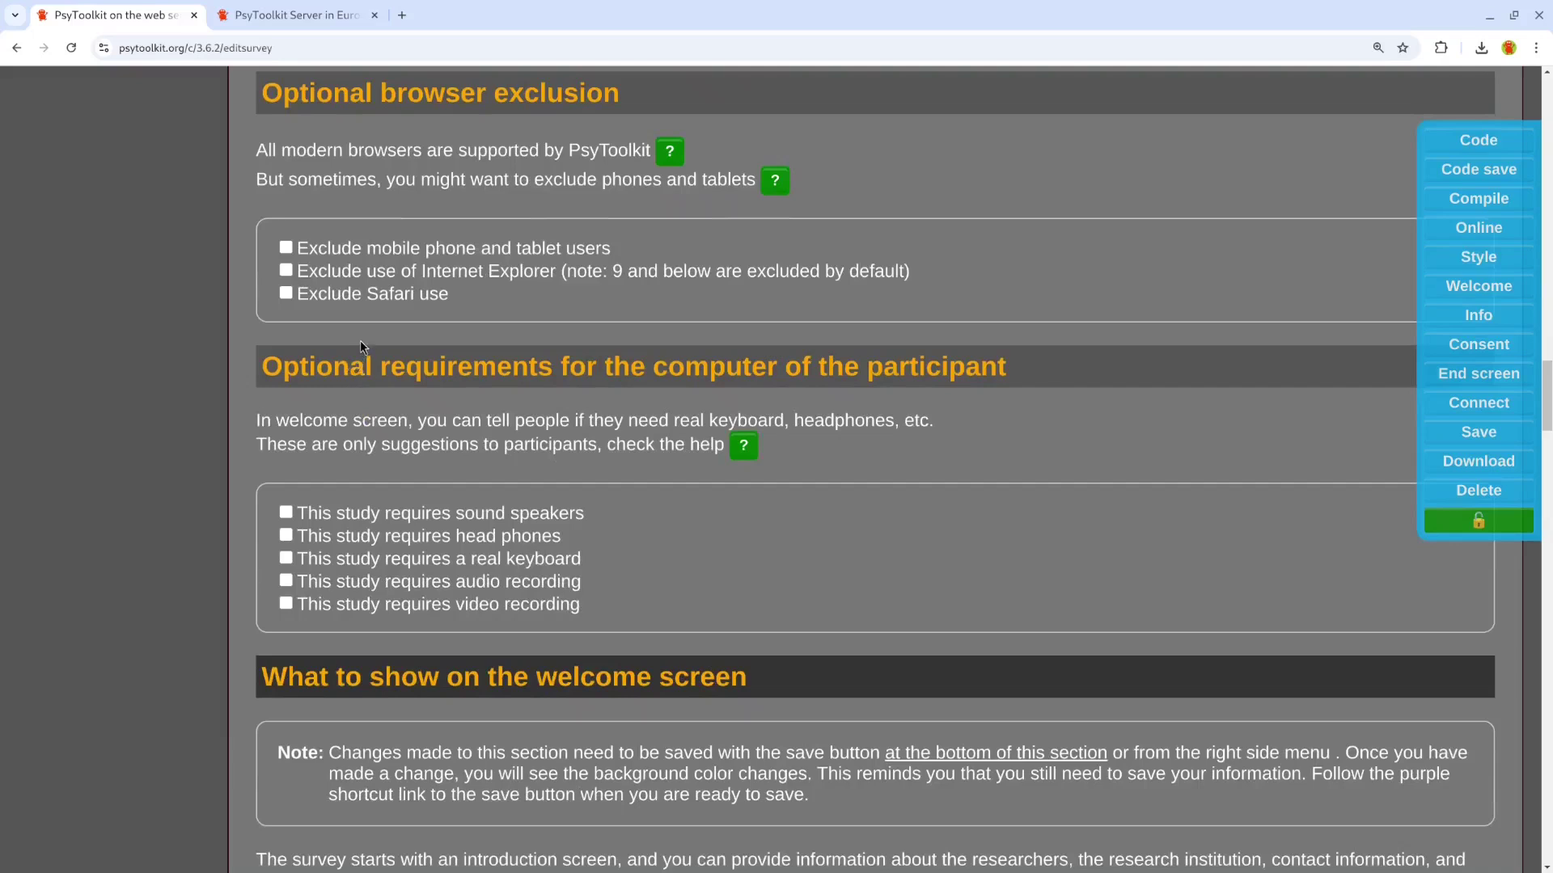
click(287, 248)
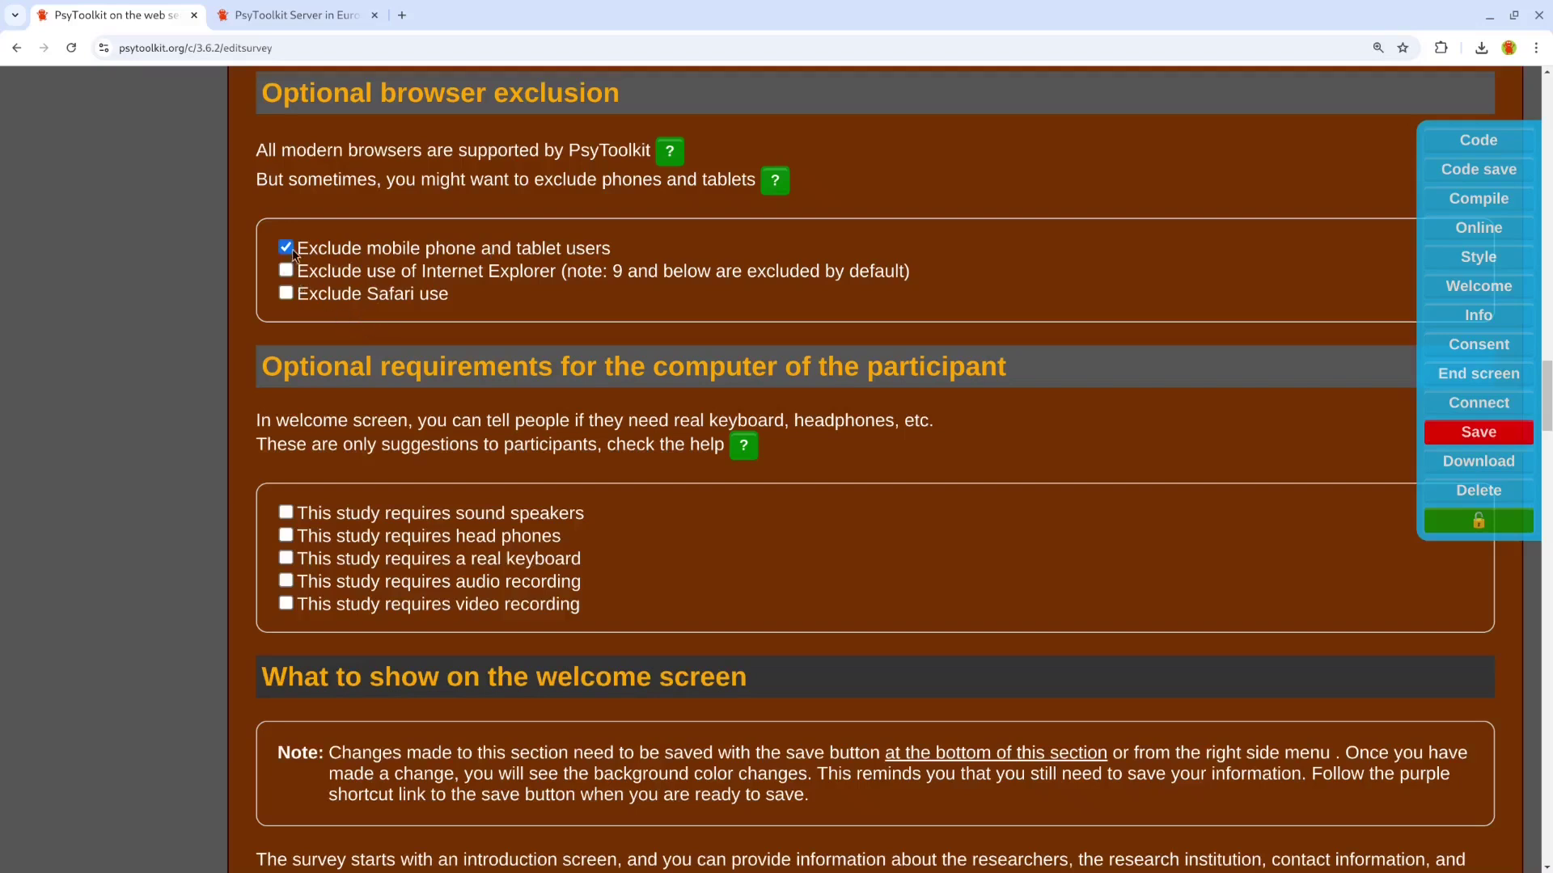
scroll(243, 407, down, 3)
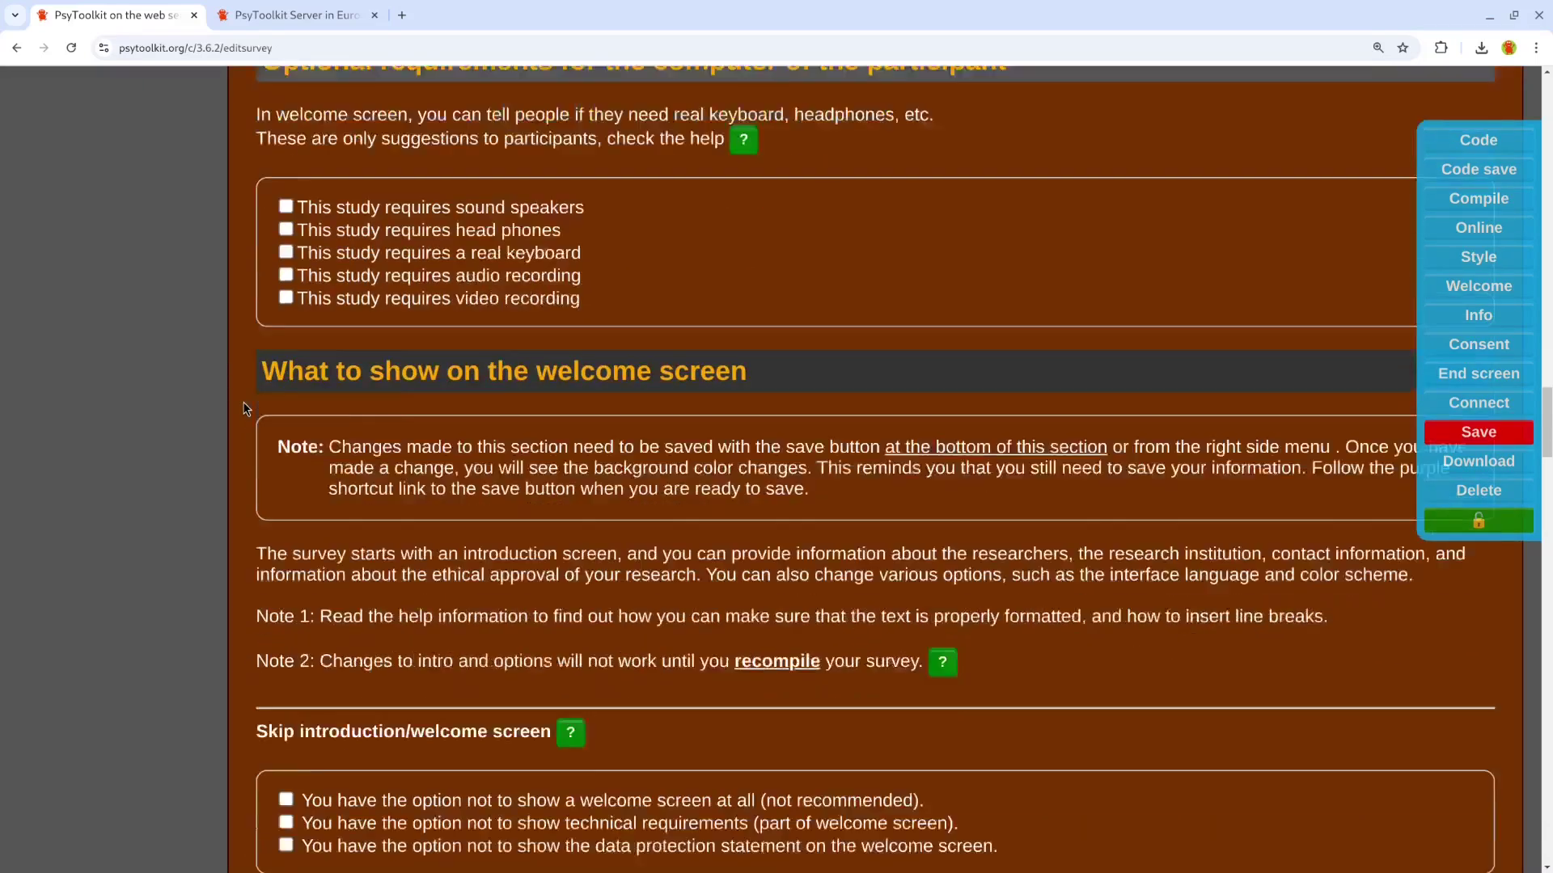
scroll(242, 394, down, 2)
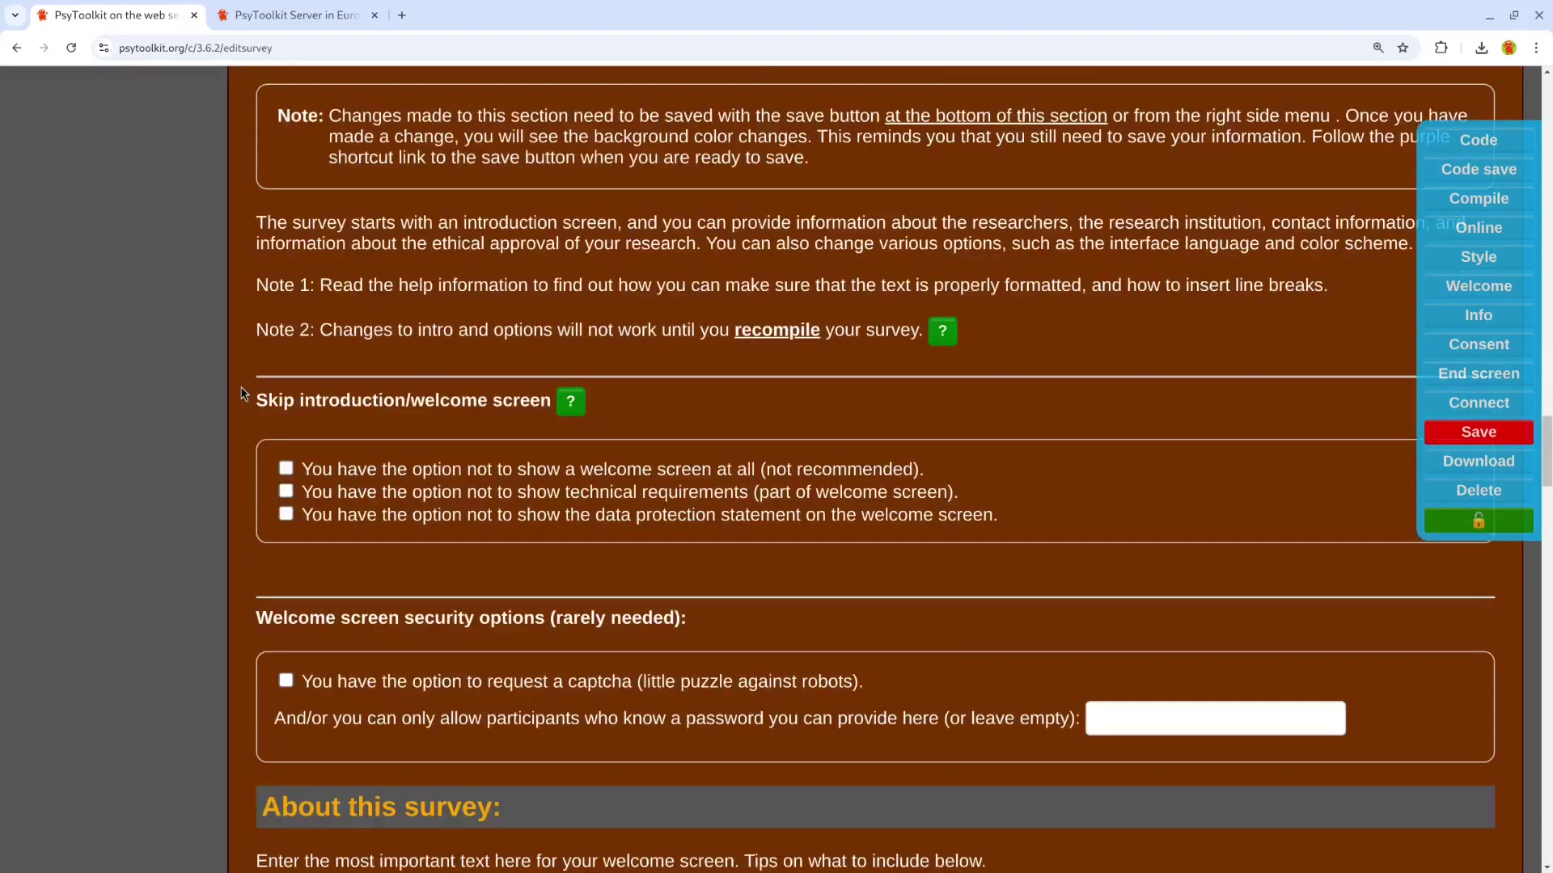
scroll(293, 385, down, 1)
scroll(328, 438, down, 2)
scroll(378, 510, down, 2)
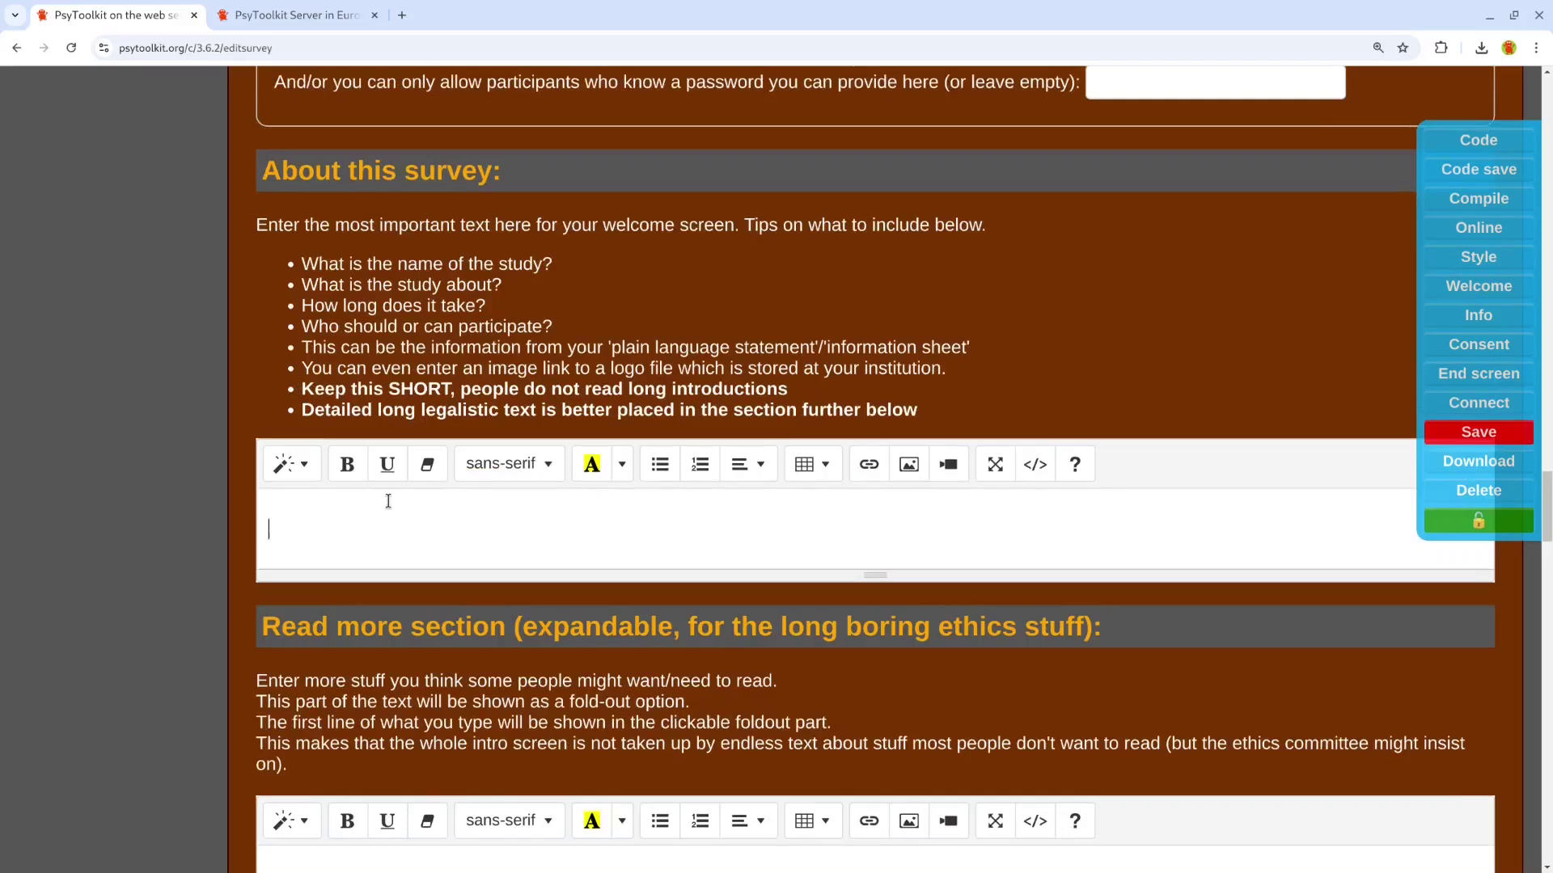
text(He)
text(llo, this i)
text(s my study. It)
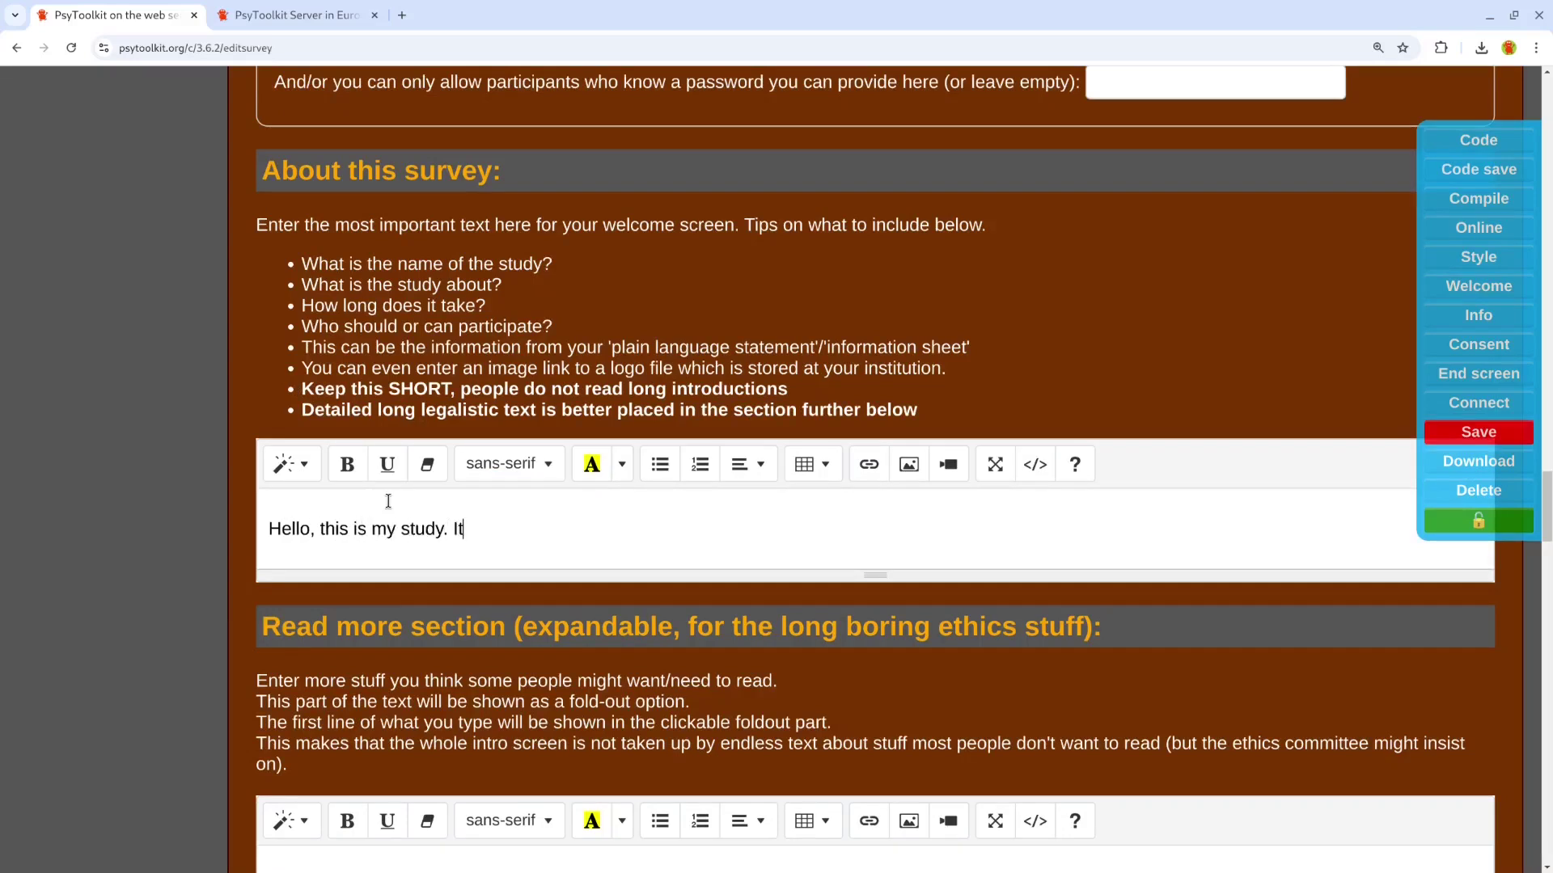
text( takes 5 mi)
text(nutes.)
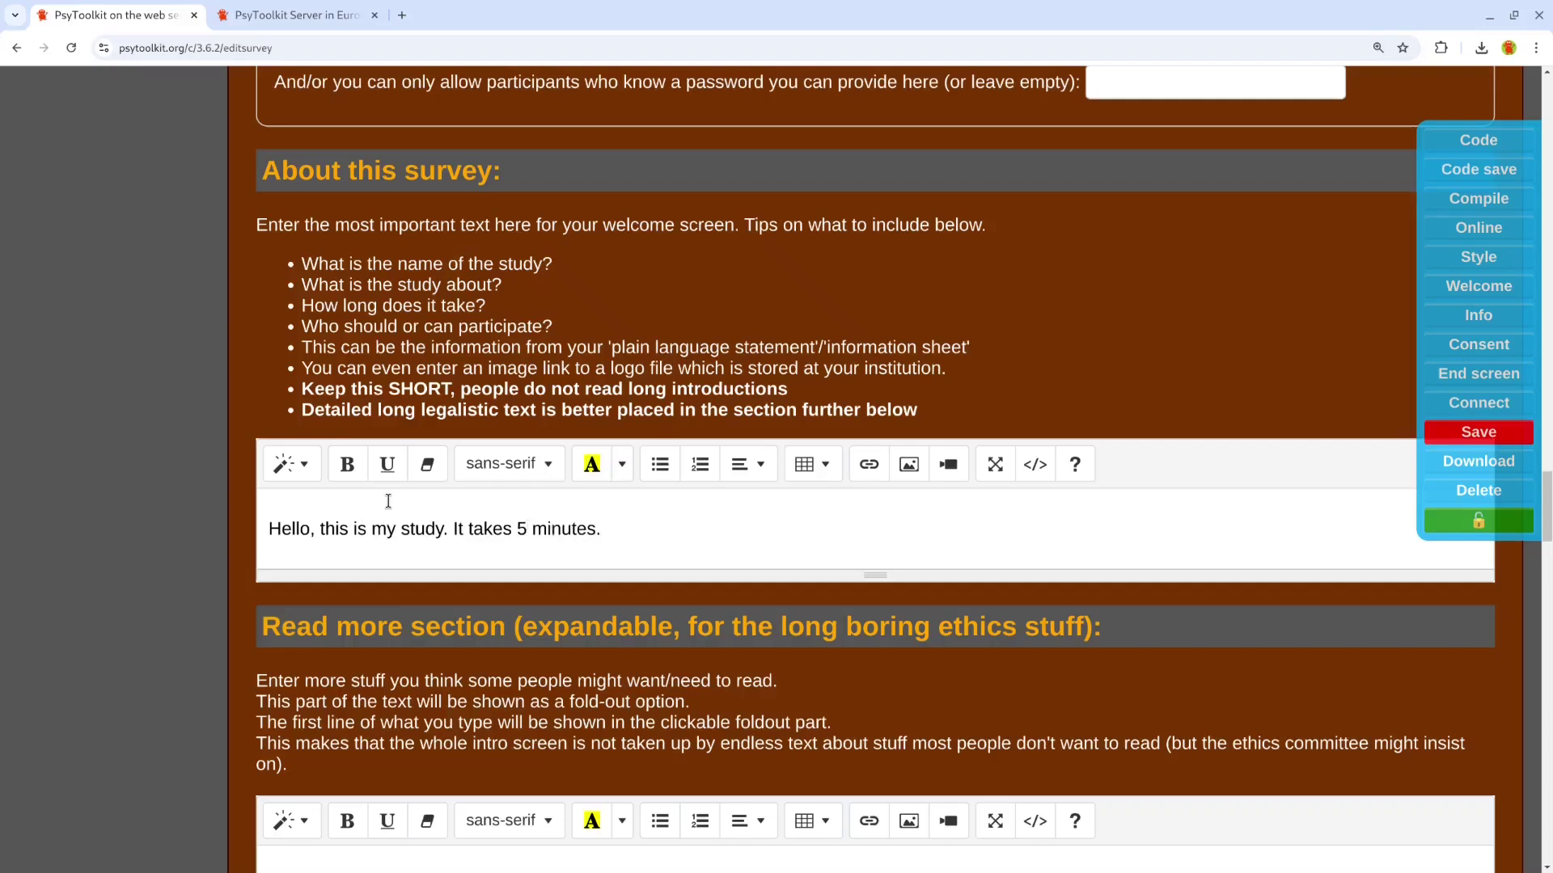
Enlarge the welcome text editor holding 'Hello, this is my study. It takes 5 minutes.'
drag(873, 575, 876, 666)
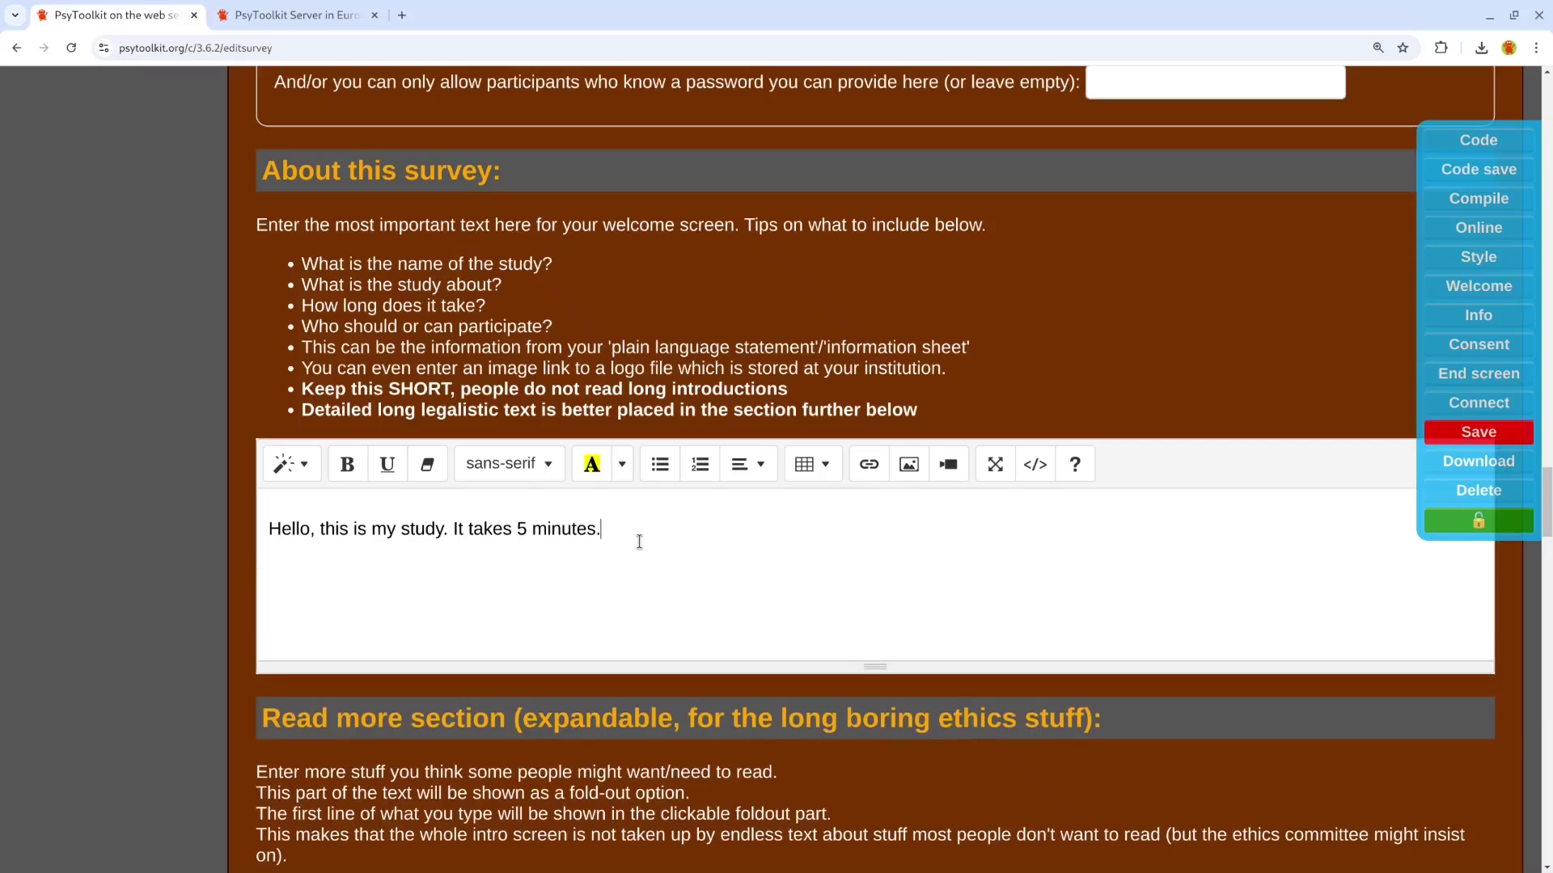
scroll(216, 490, down, 2)
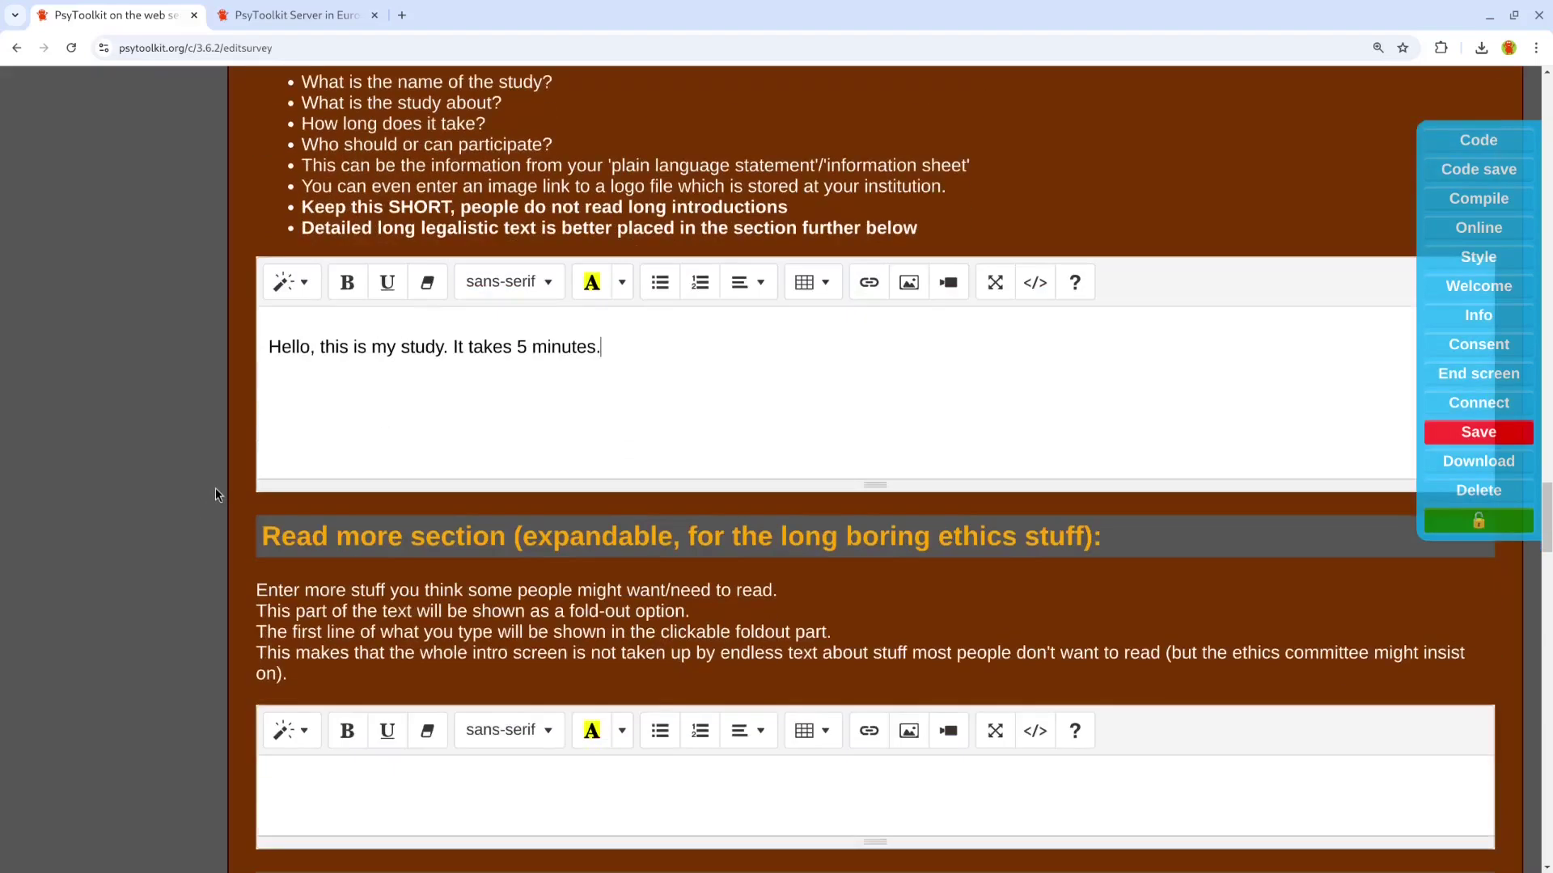
scroll(244, 463, down, 2)
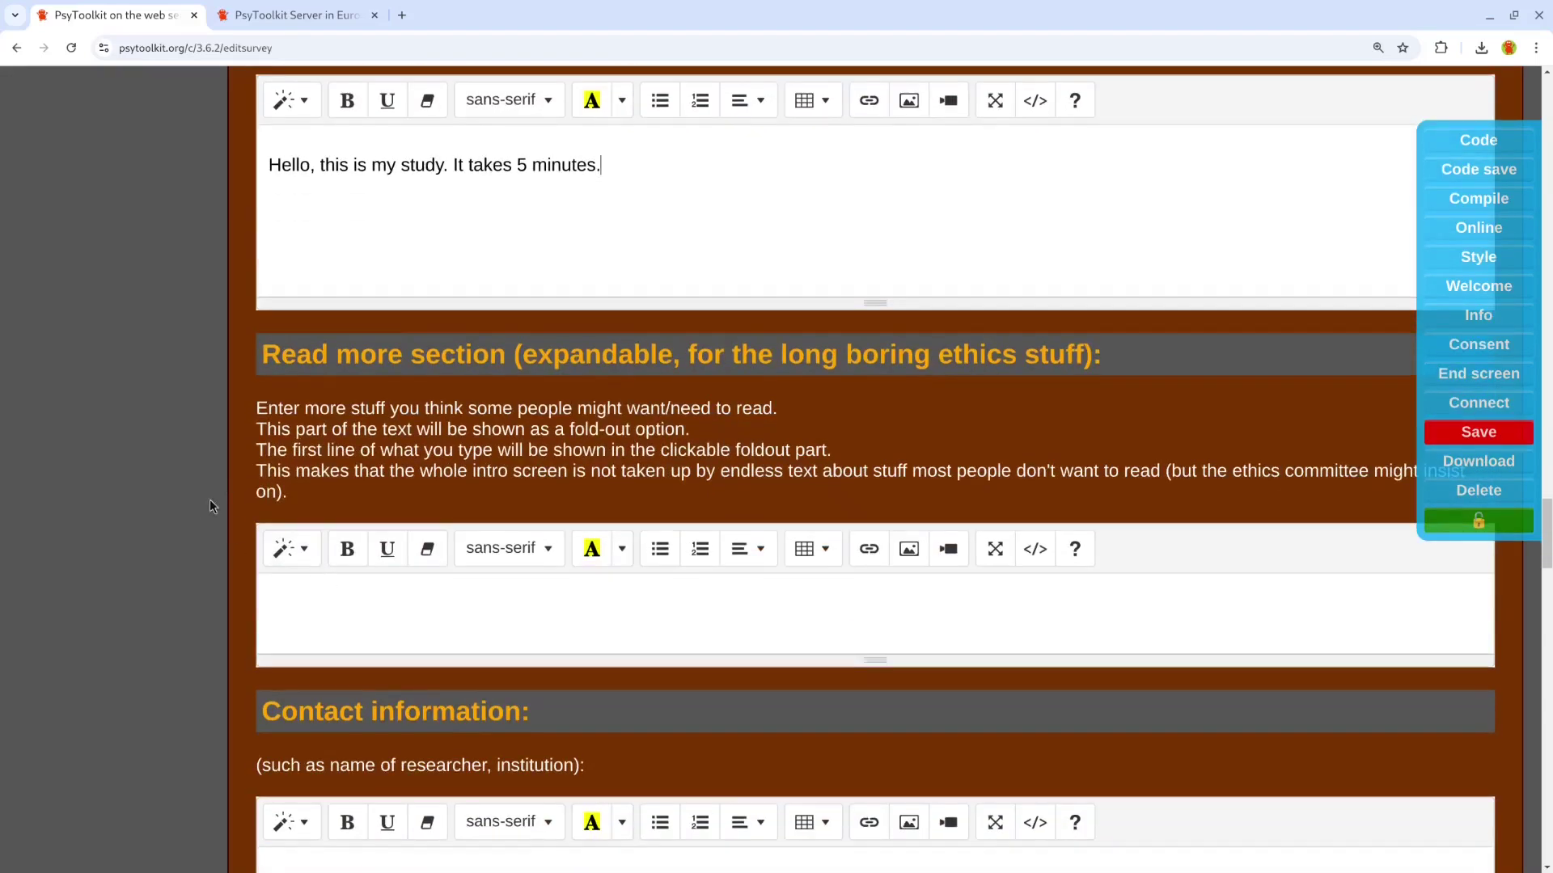
scroll(207, 486, down, 3)
scroll(203, 462, down, 2)
Require explicit consent, enlarge the consent text box, and set the ending text to 'Thank you'
click(364, 410)
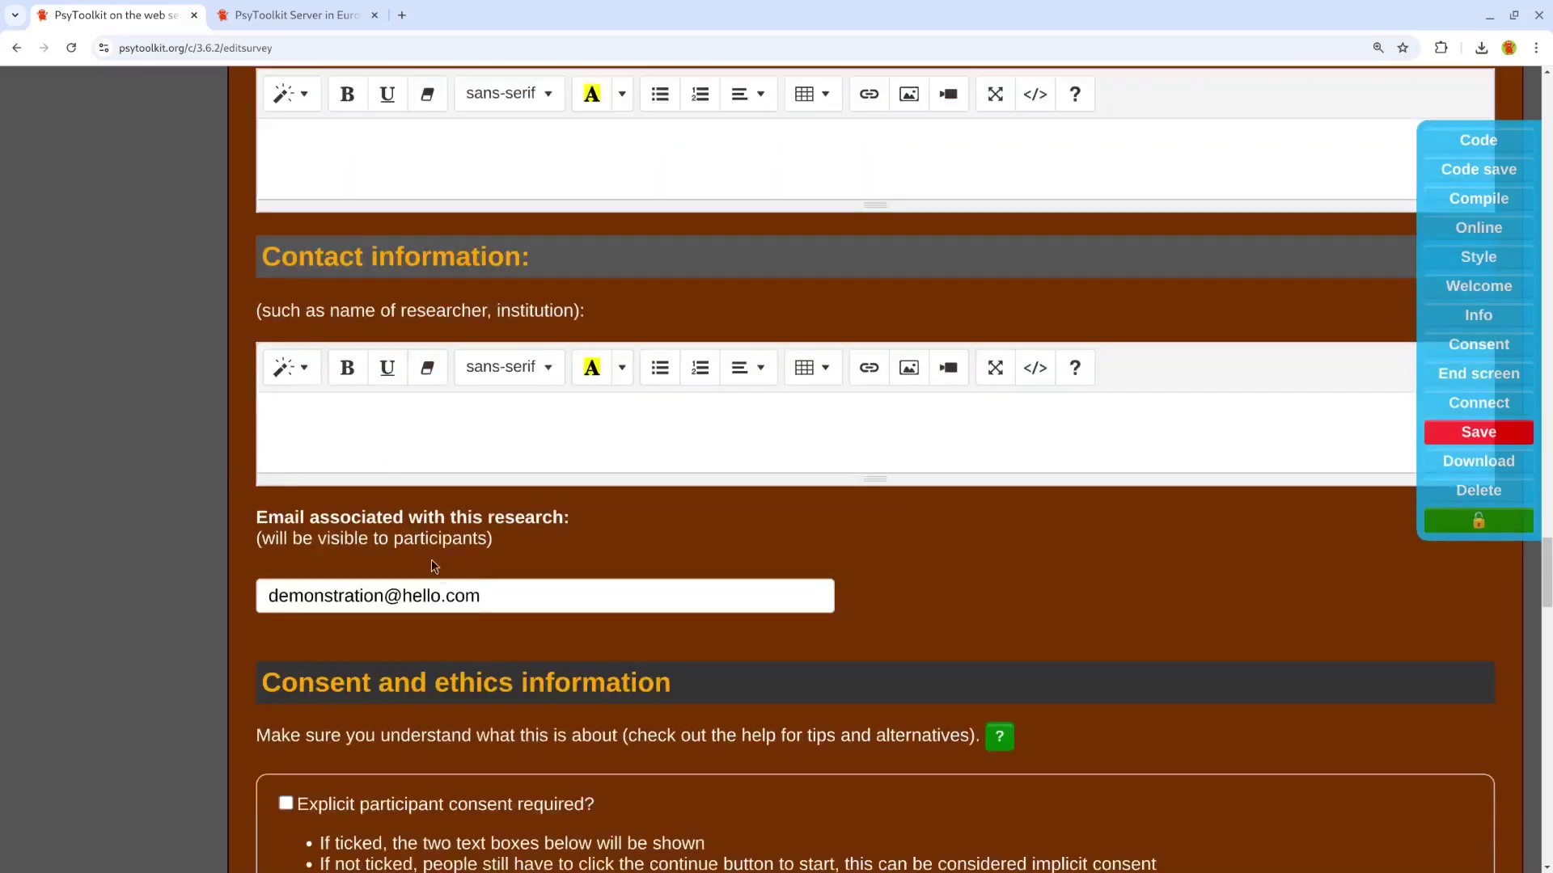
scroll(236, 507, down, 2)
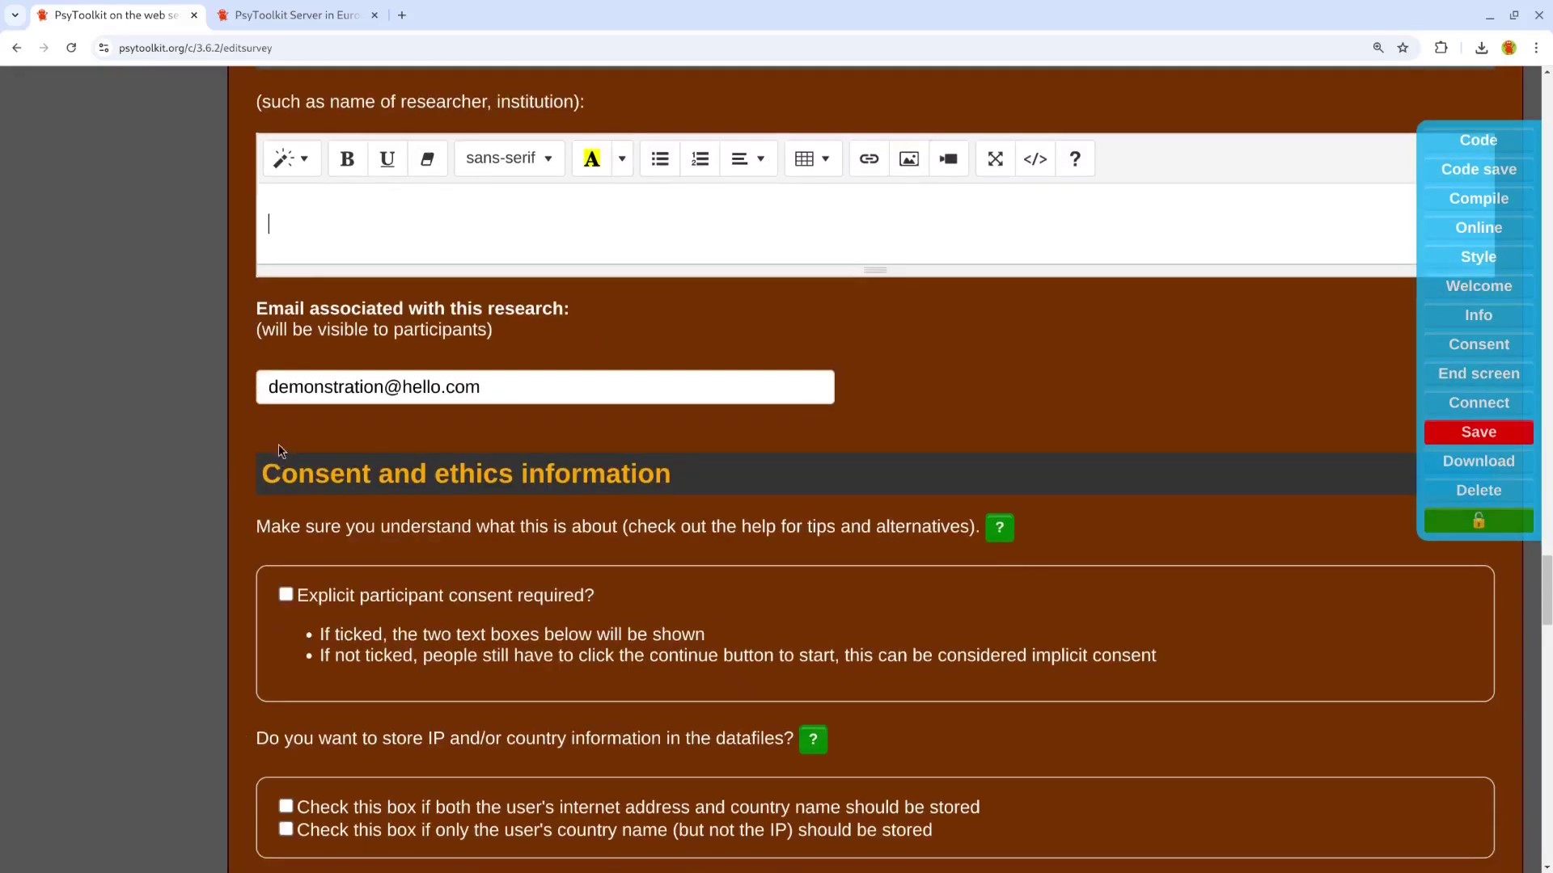
scroll(279, 444, down, 2)
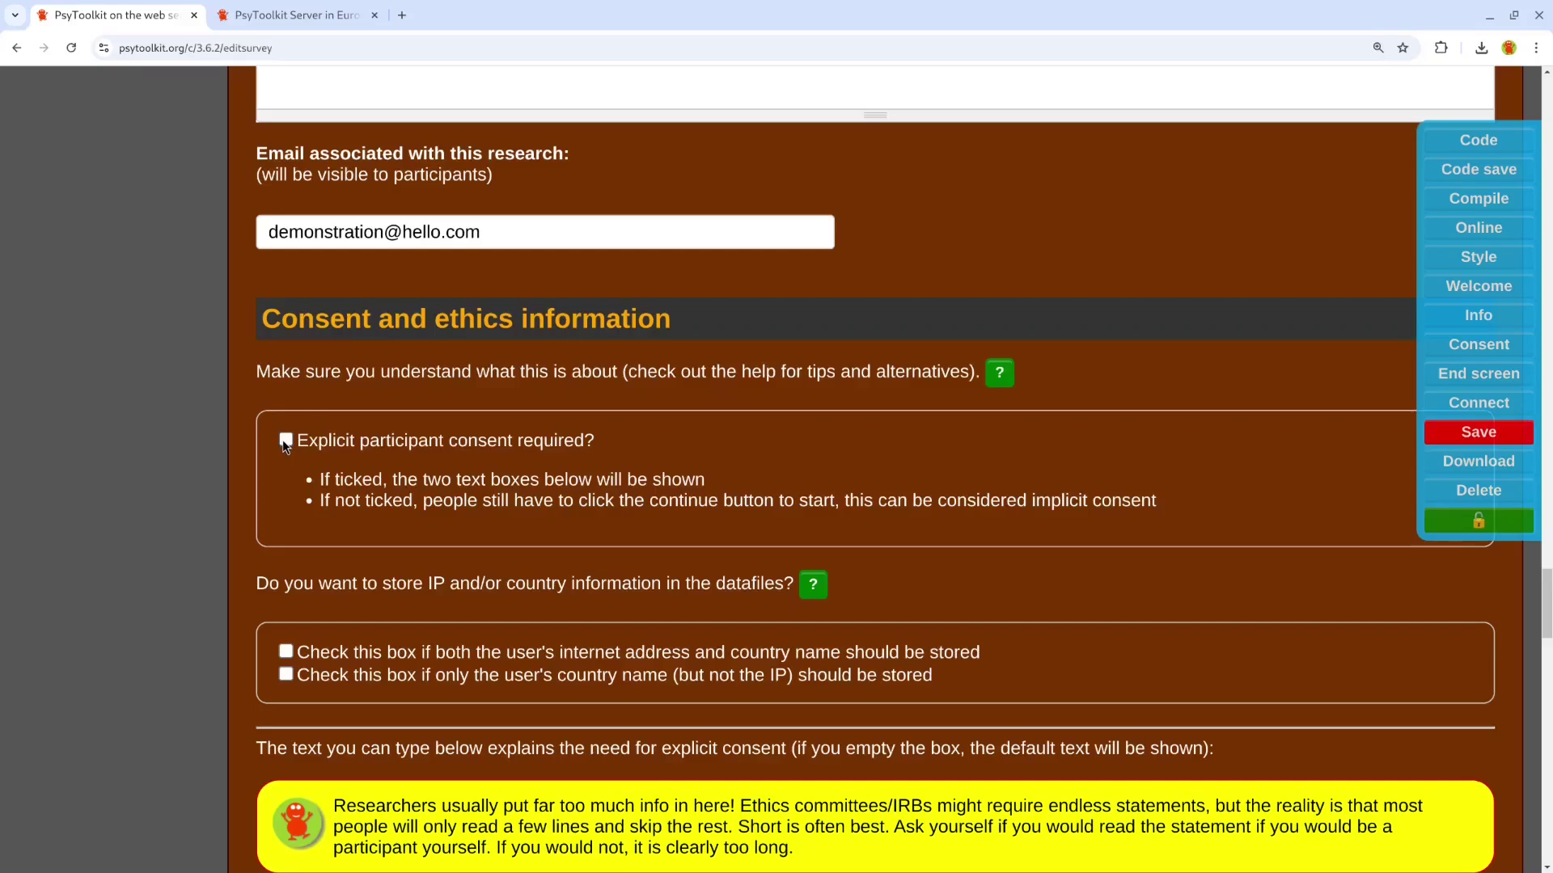
click(285, 442)
scroll(259, 441, down, 2)
scroll(254, 441, down, 1)
scroll(303, 448, down, 2)
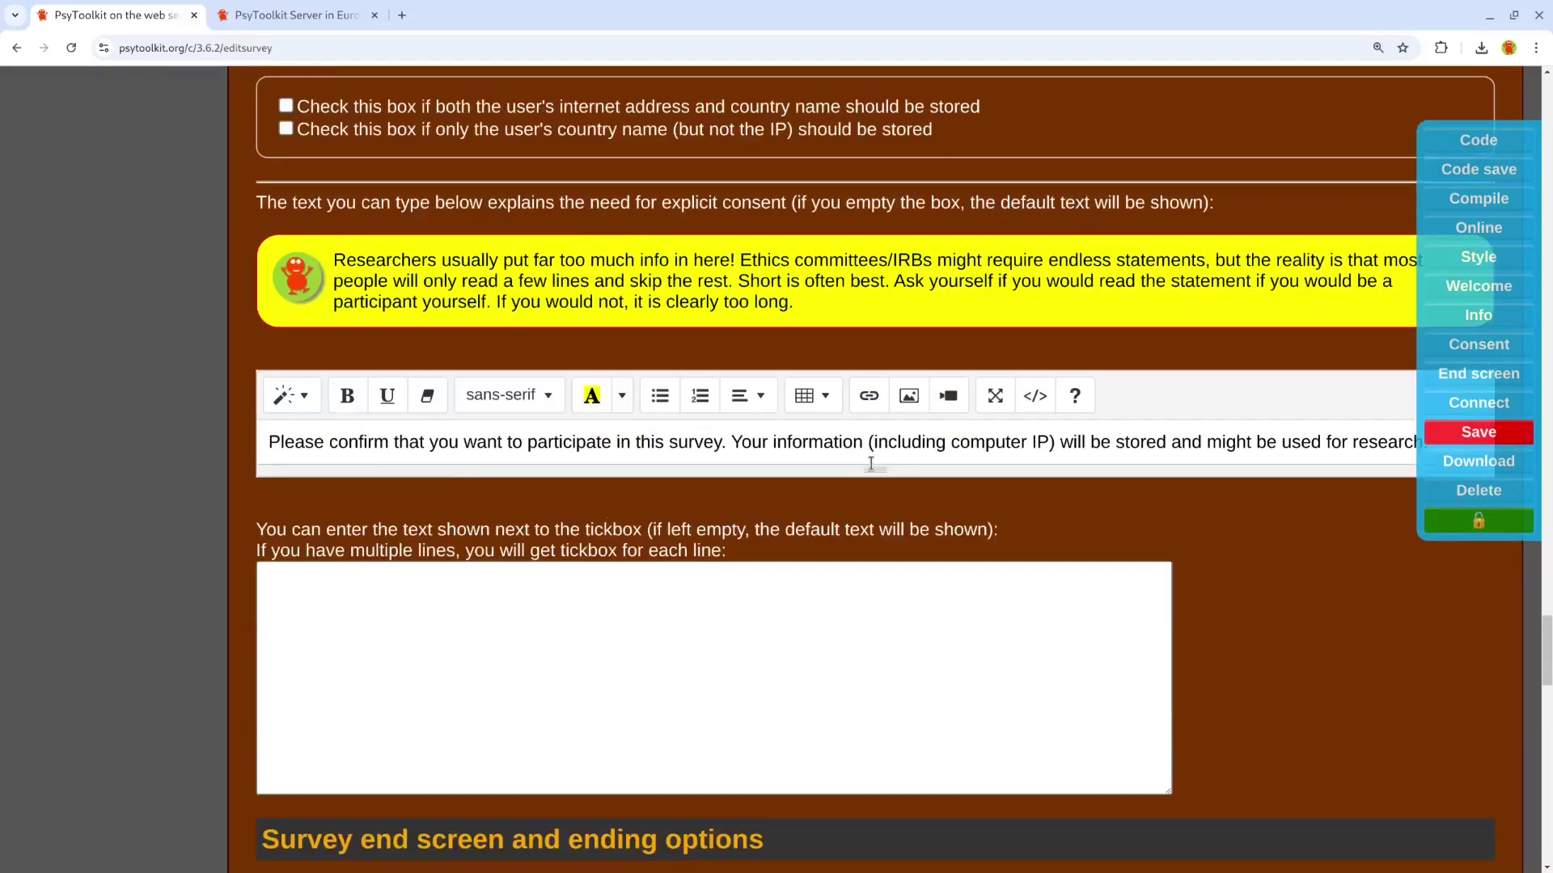
drag(875, 470, 874, 509)
scroll(1252, 621, down, 1)
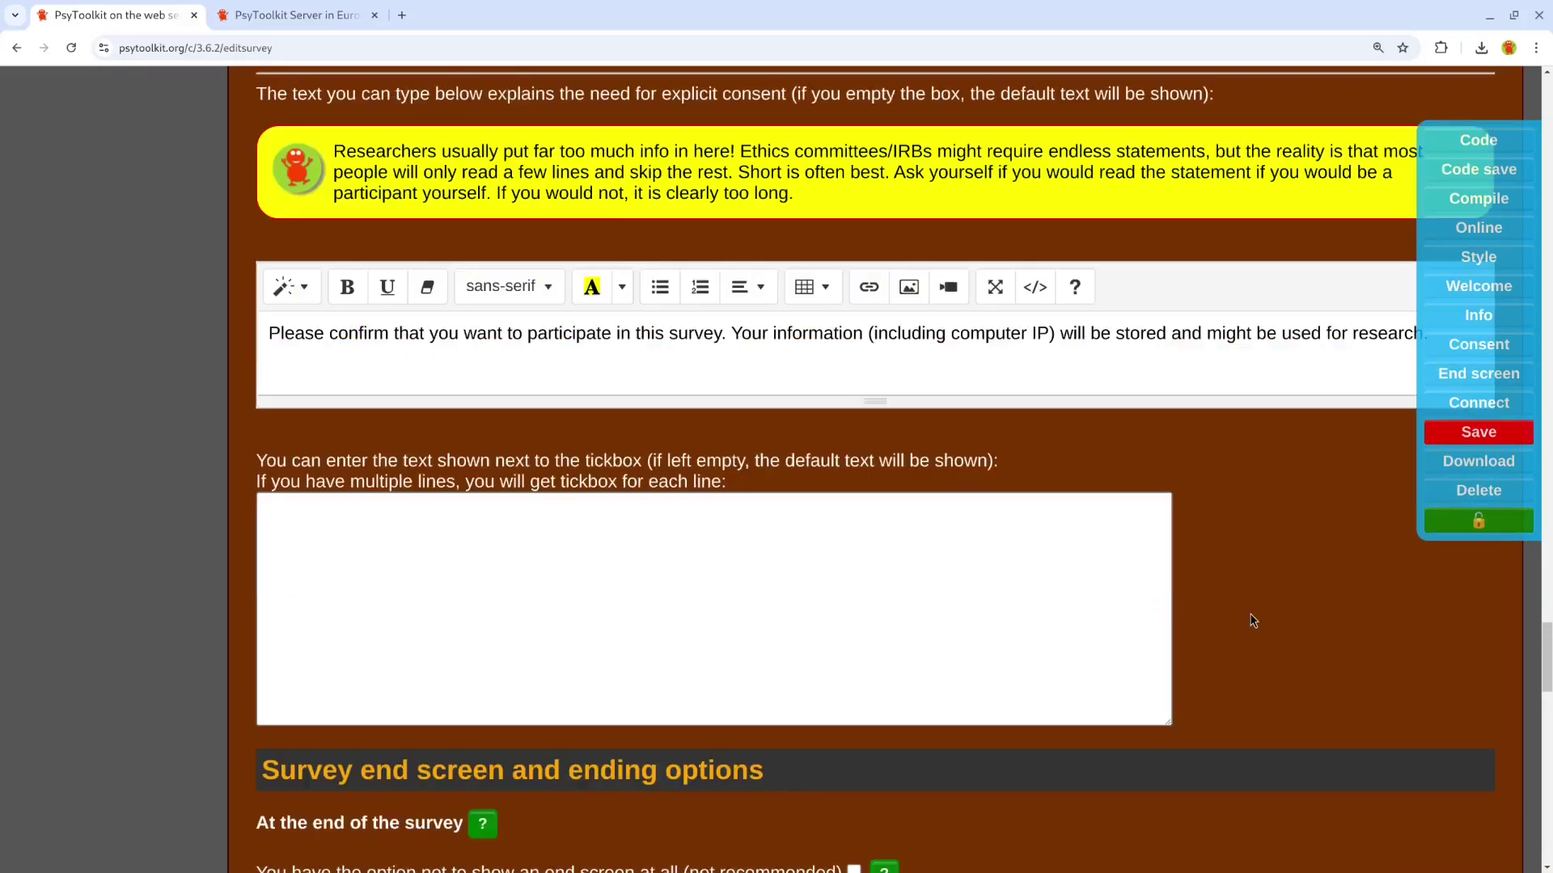
scroll(991, 645, down, 4)
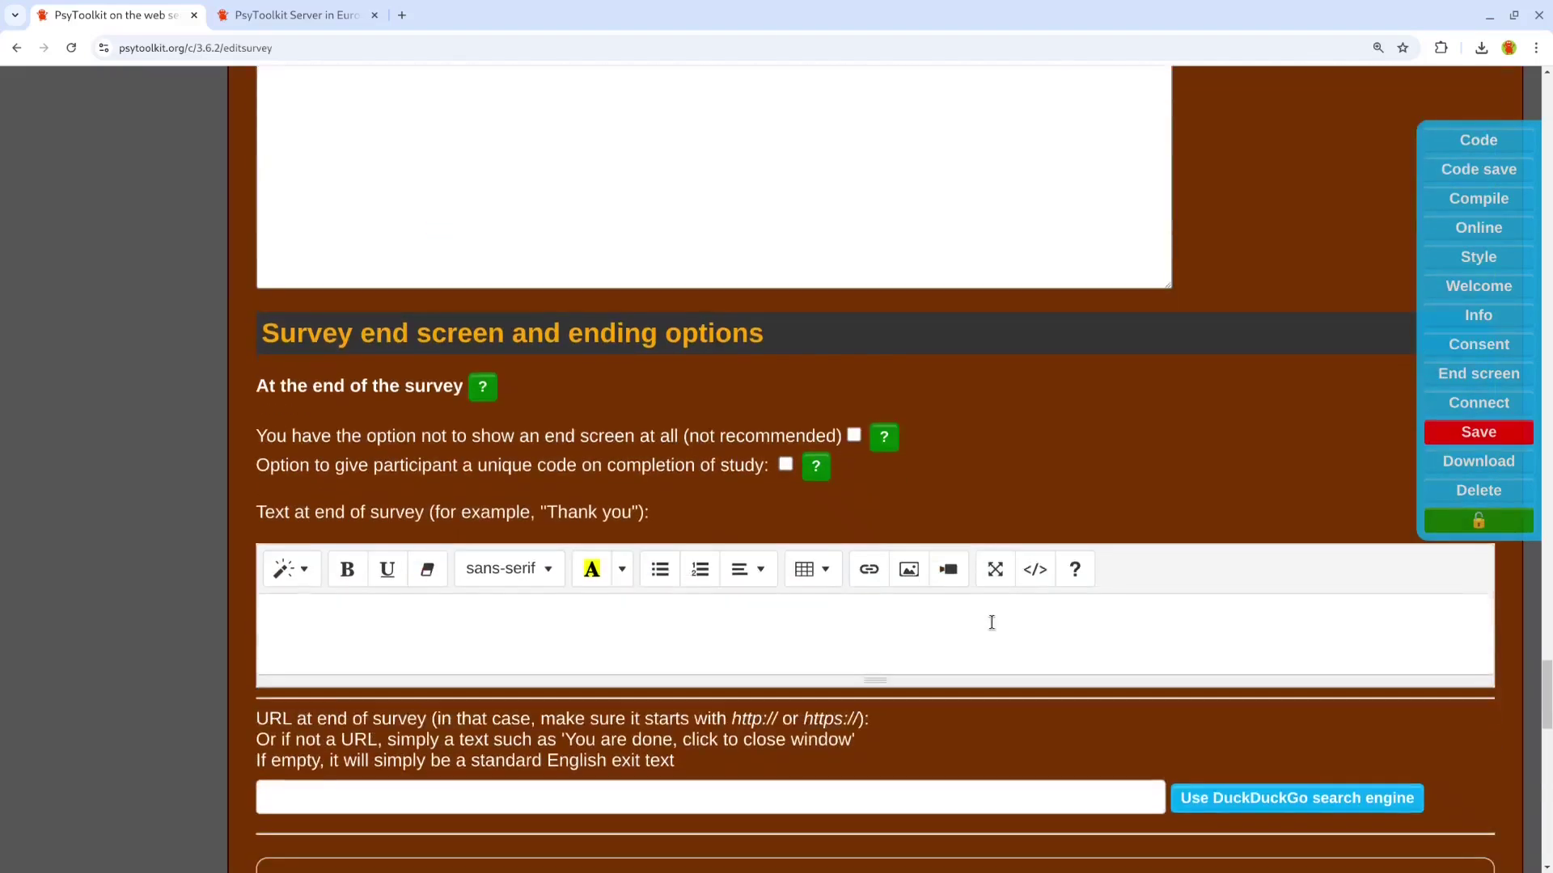
click(444, 615)
text(Tha)
text(nk s you)
key(BackSpace)
key(BackSpace)
key(BackSpace)
key(BackSpace)
text(y)
text(ou)
scroll(513, 651, down, 2)
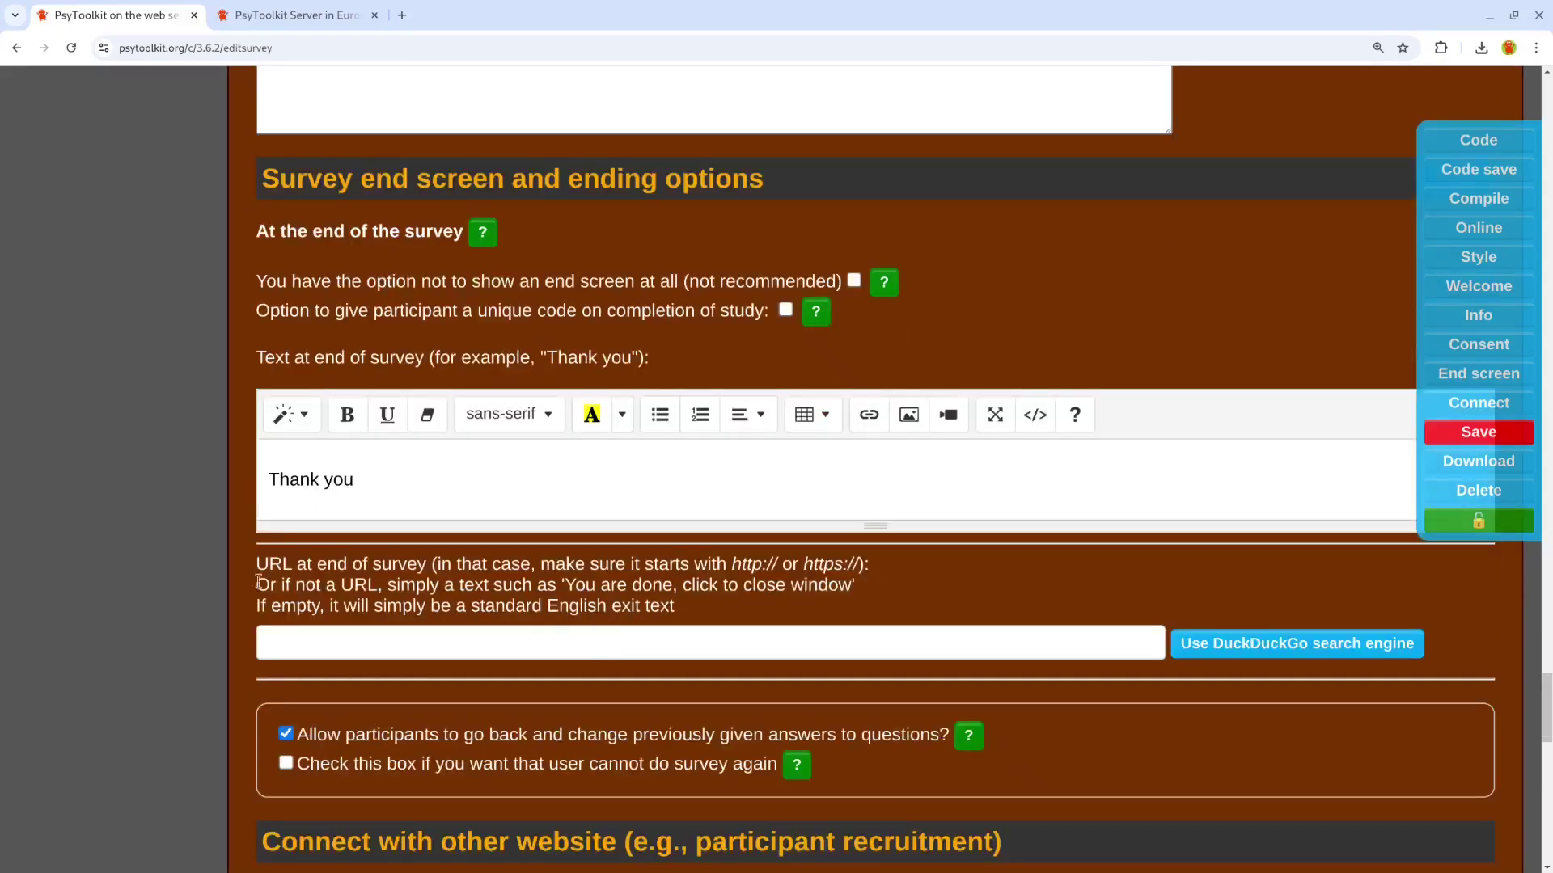
scroll(192, 580, down, 2)
scroll(192, 580, down, 2)
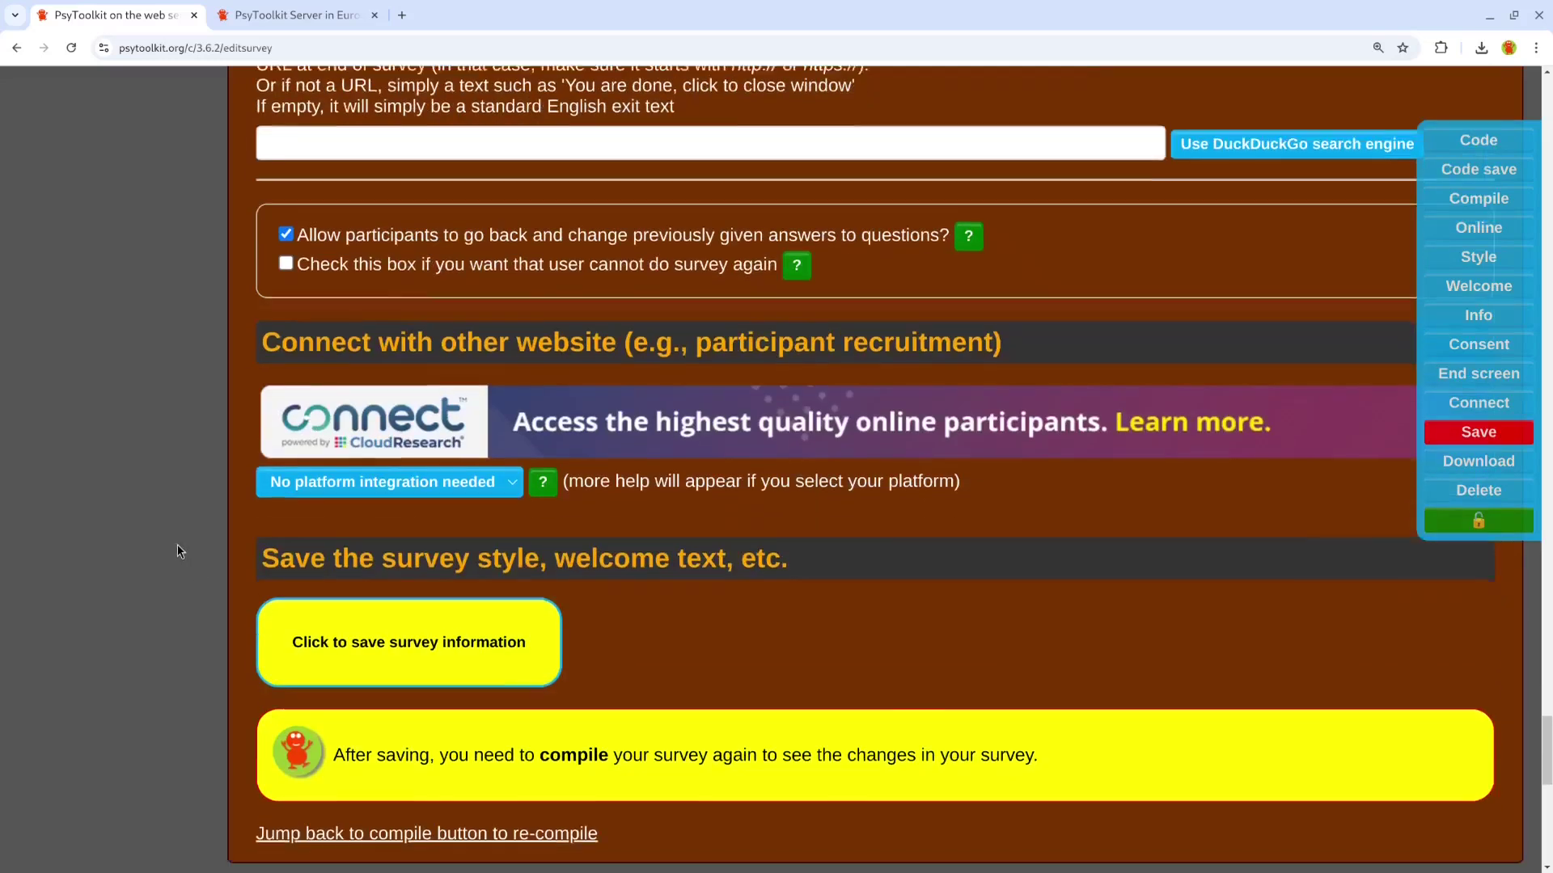
scroll(439, 404, down, 1)
Leave recruitment at 'No platform integration needed' and save the welcome, consent and ending texts
click(439, 405)
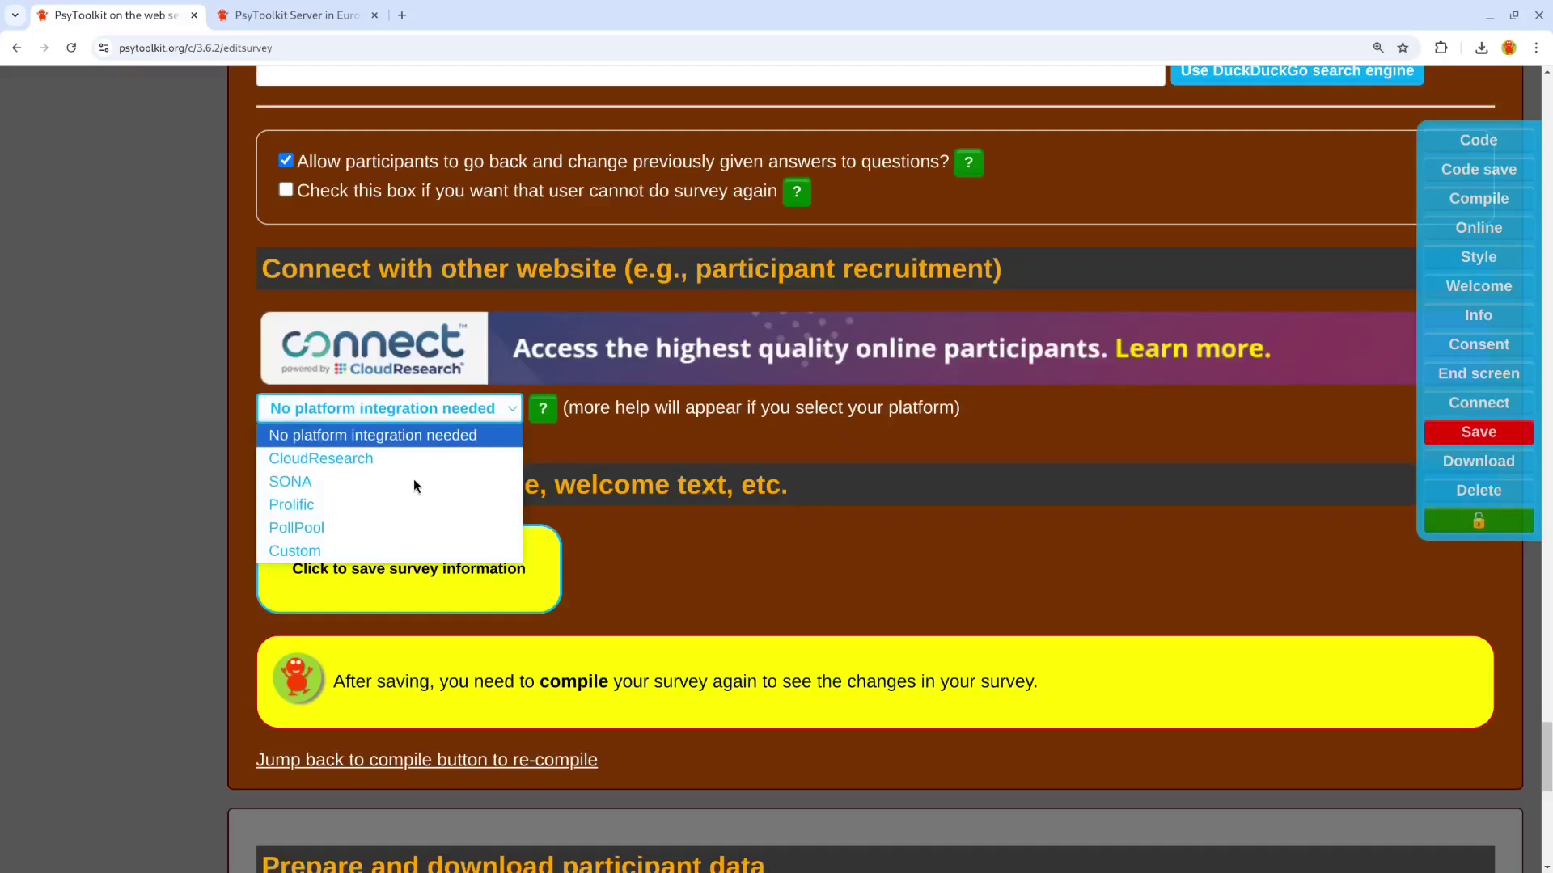
click(207, 416)
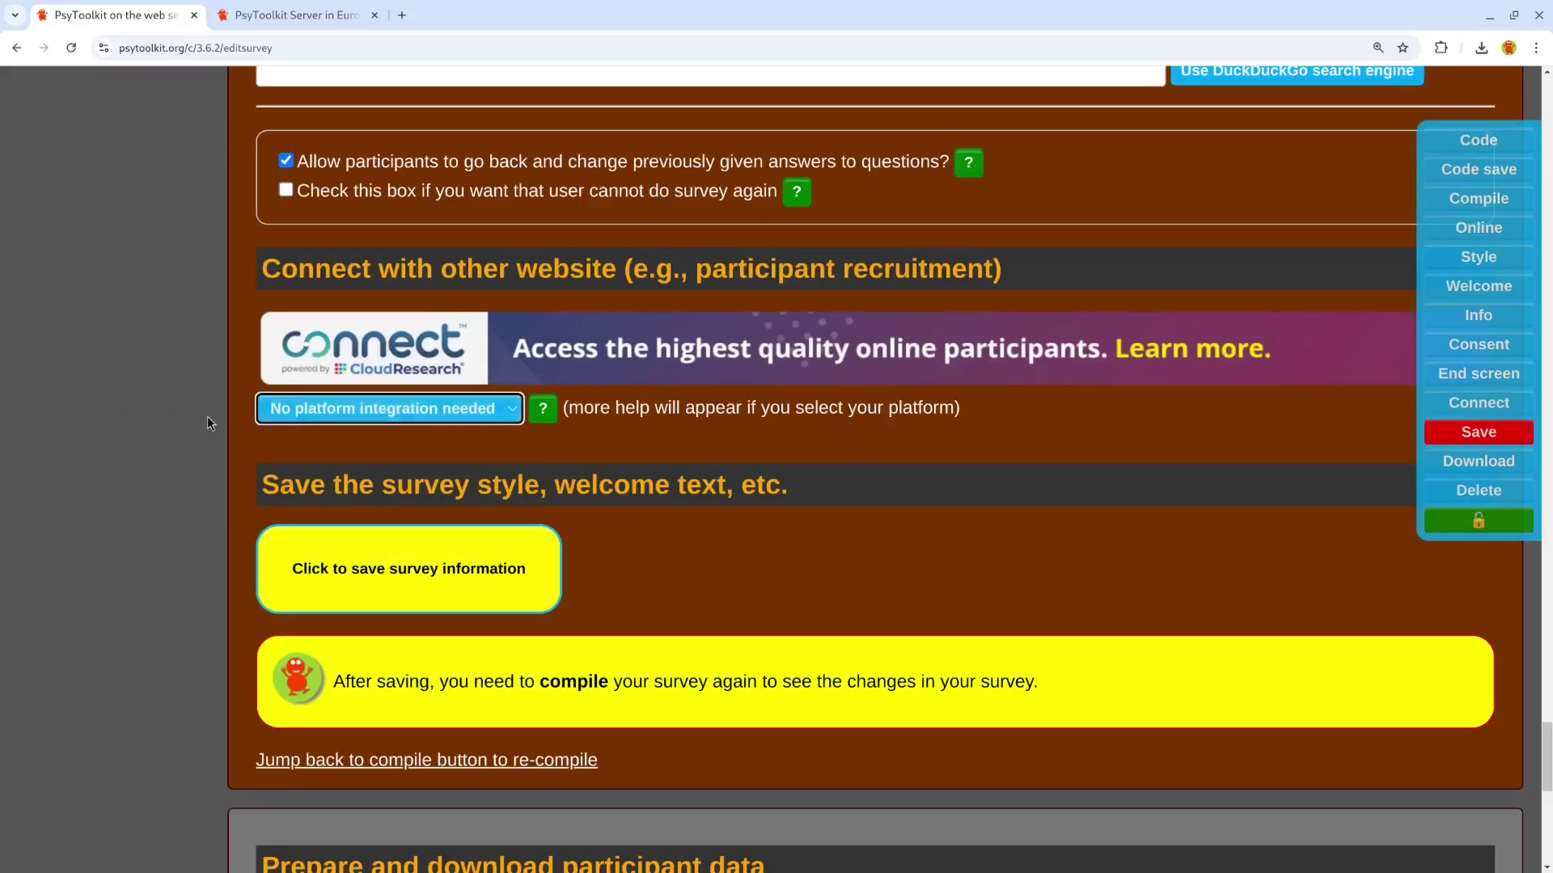
scroll(205, 404, down, 1)
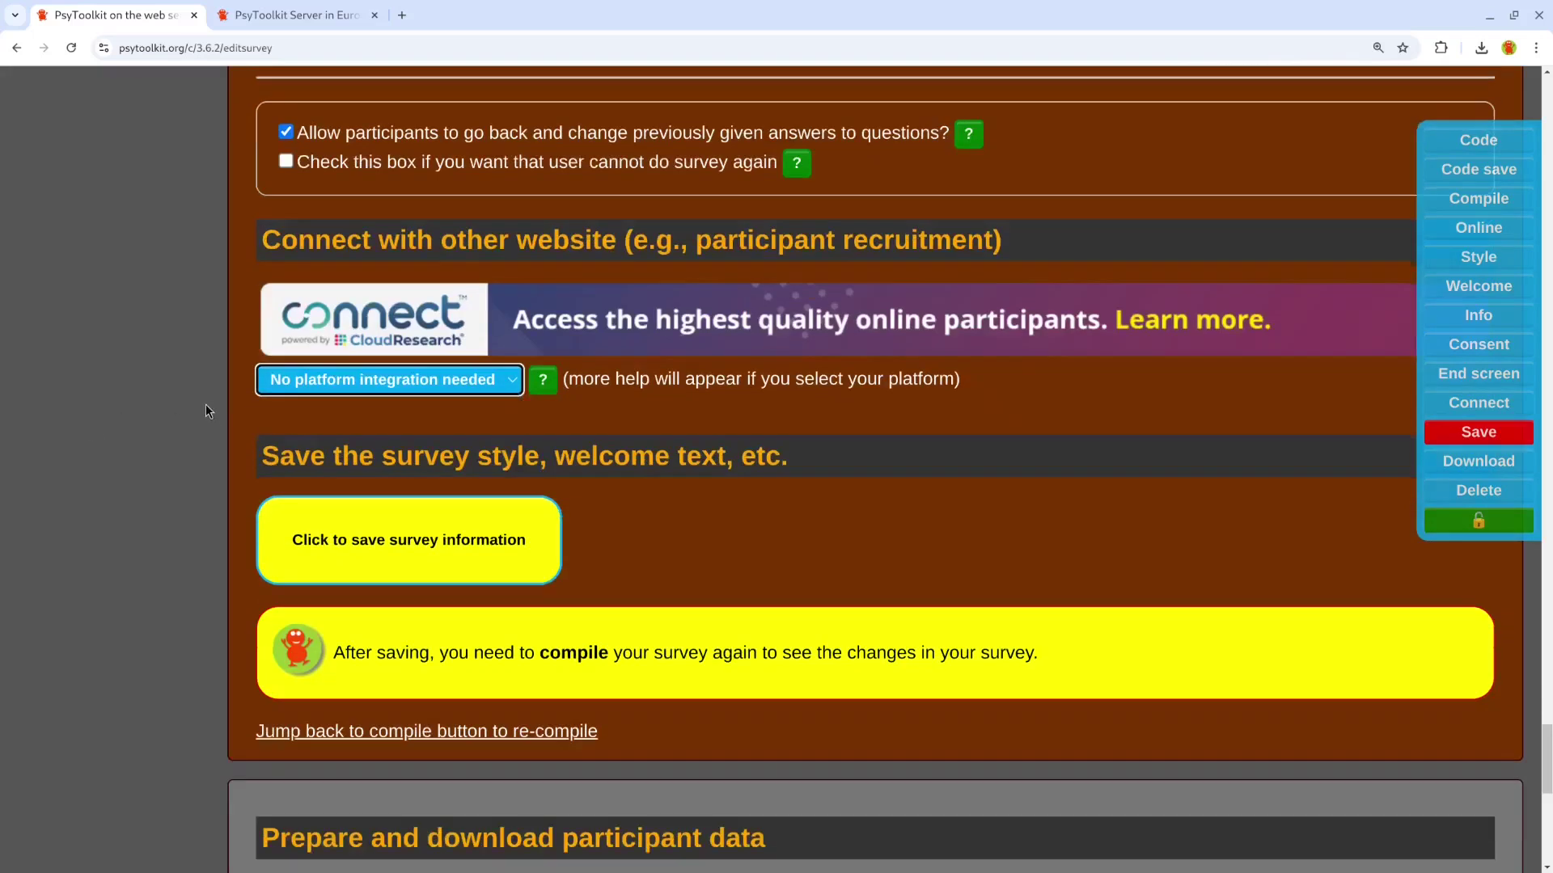
scroll(194, 414, down, 1)
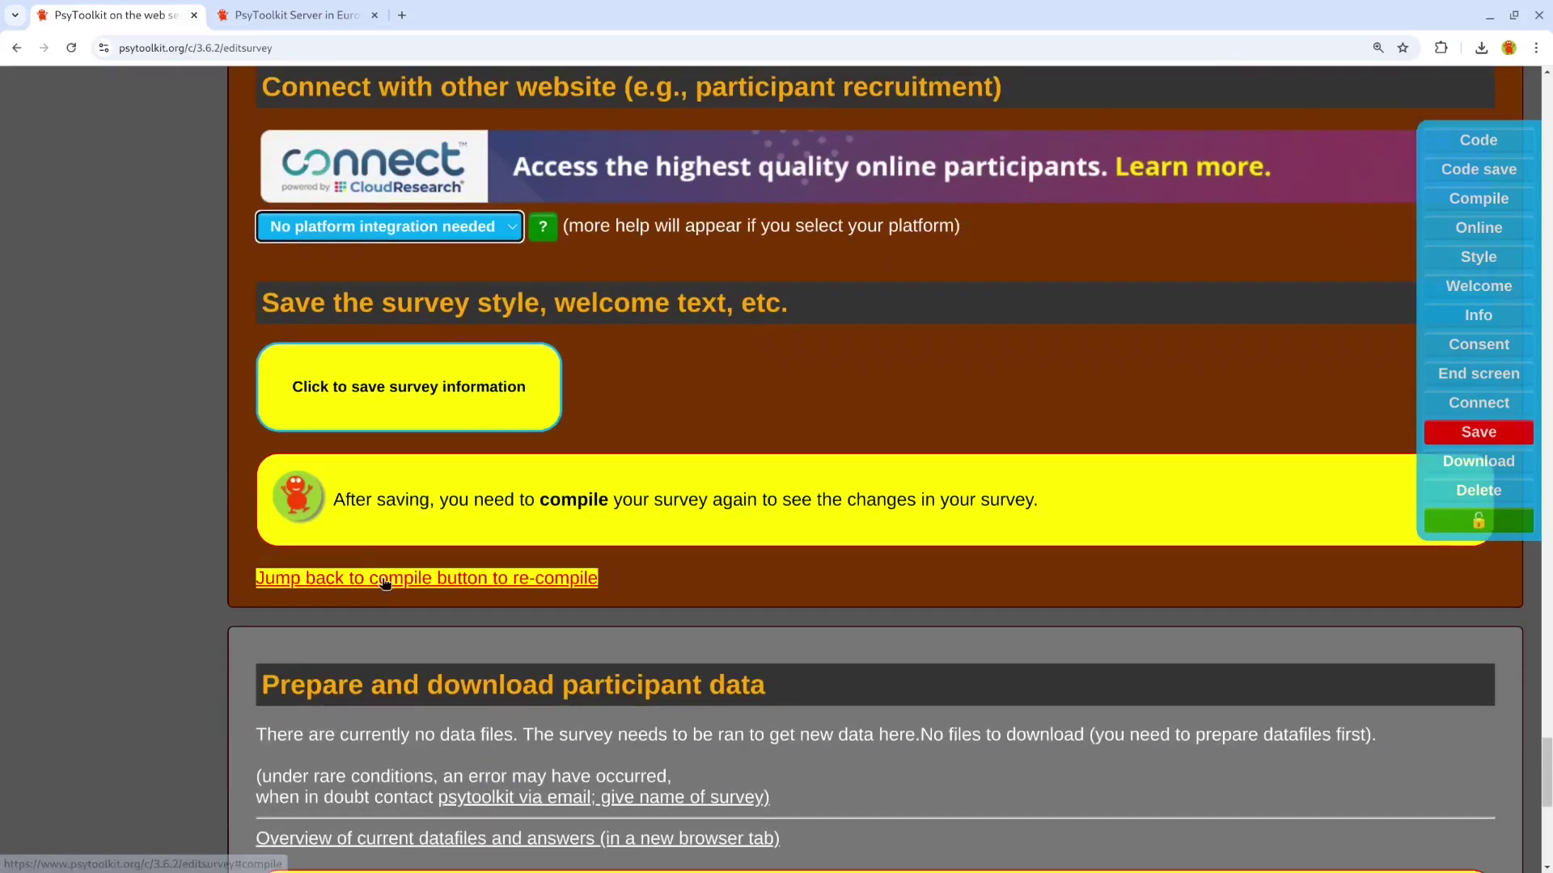
click(403, 386)
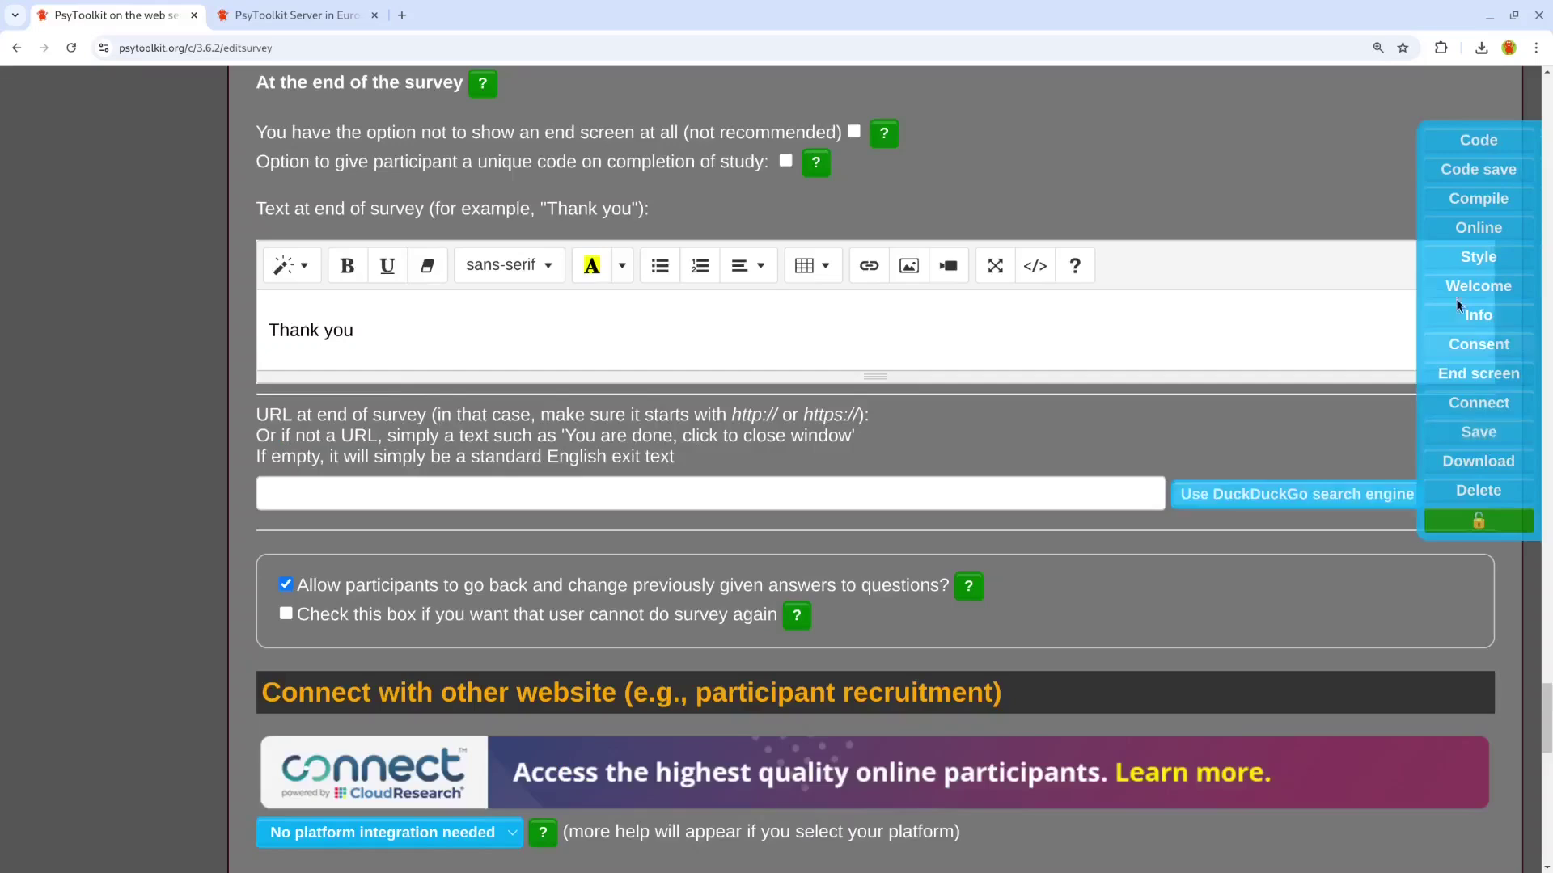
Recompile the survey, copy its participant link, and check the participant data download section
click(1482, 198)
click(294, 371)
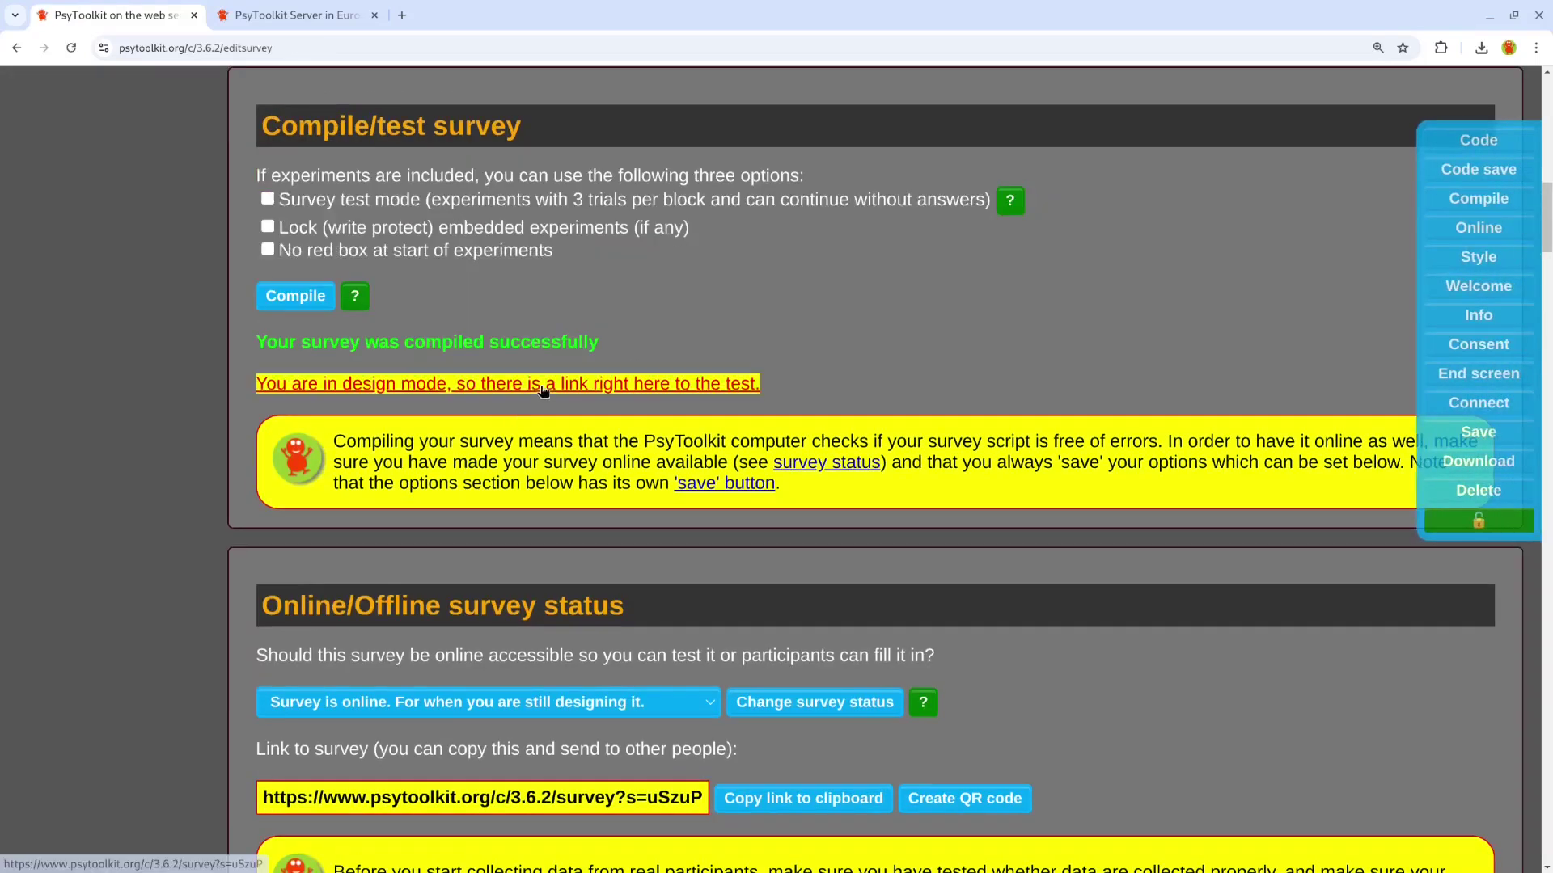
scroll(849, 486, down, 2)
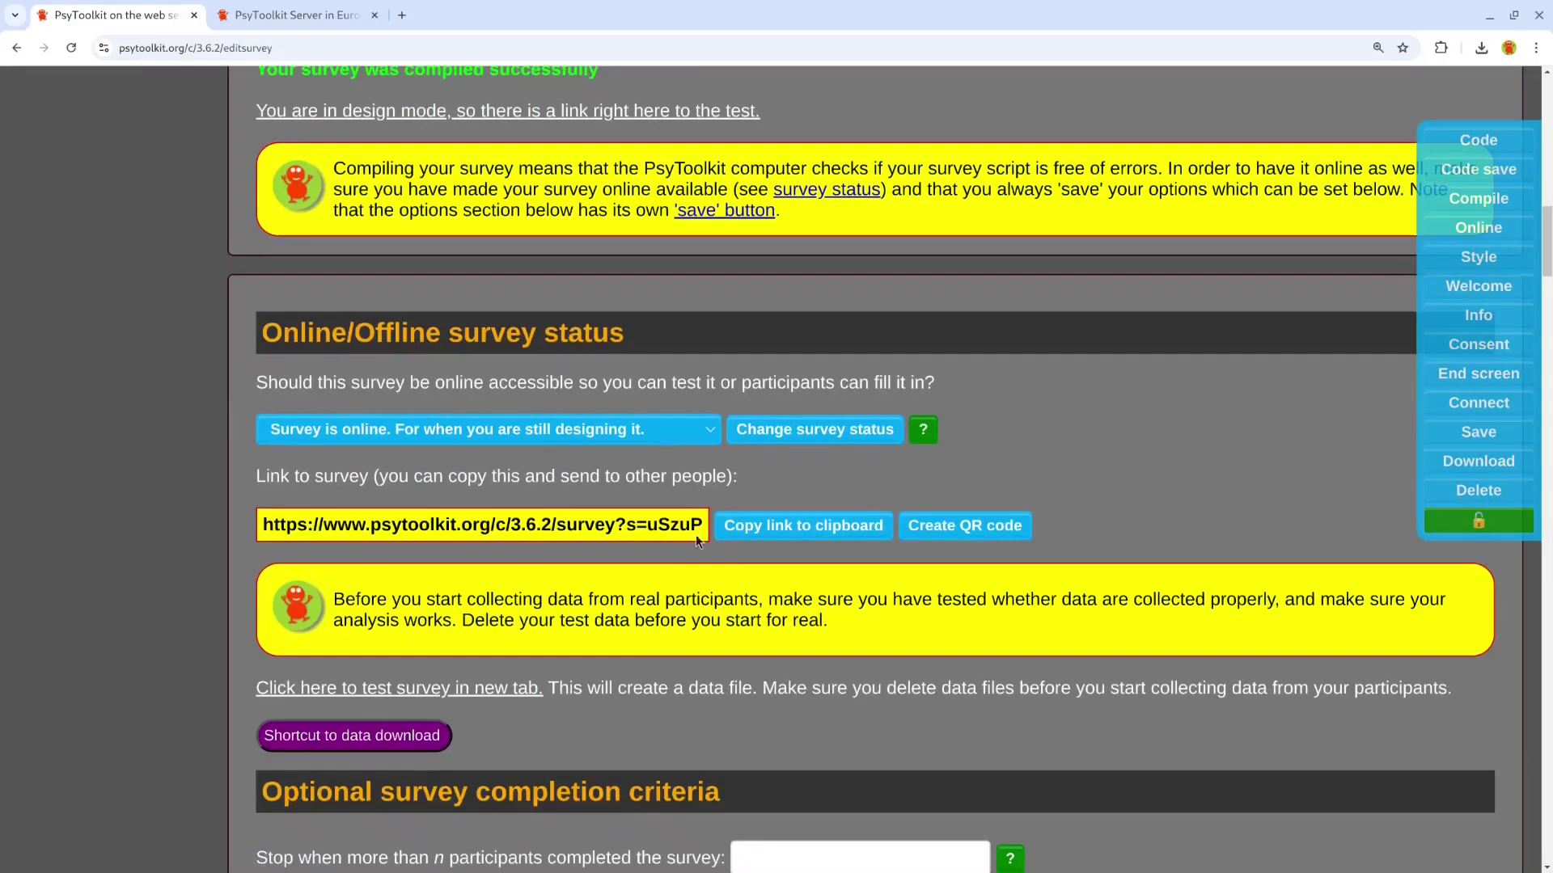
click(773, 529)
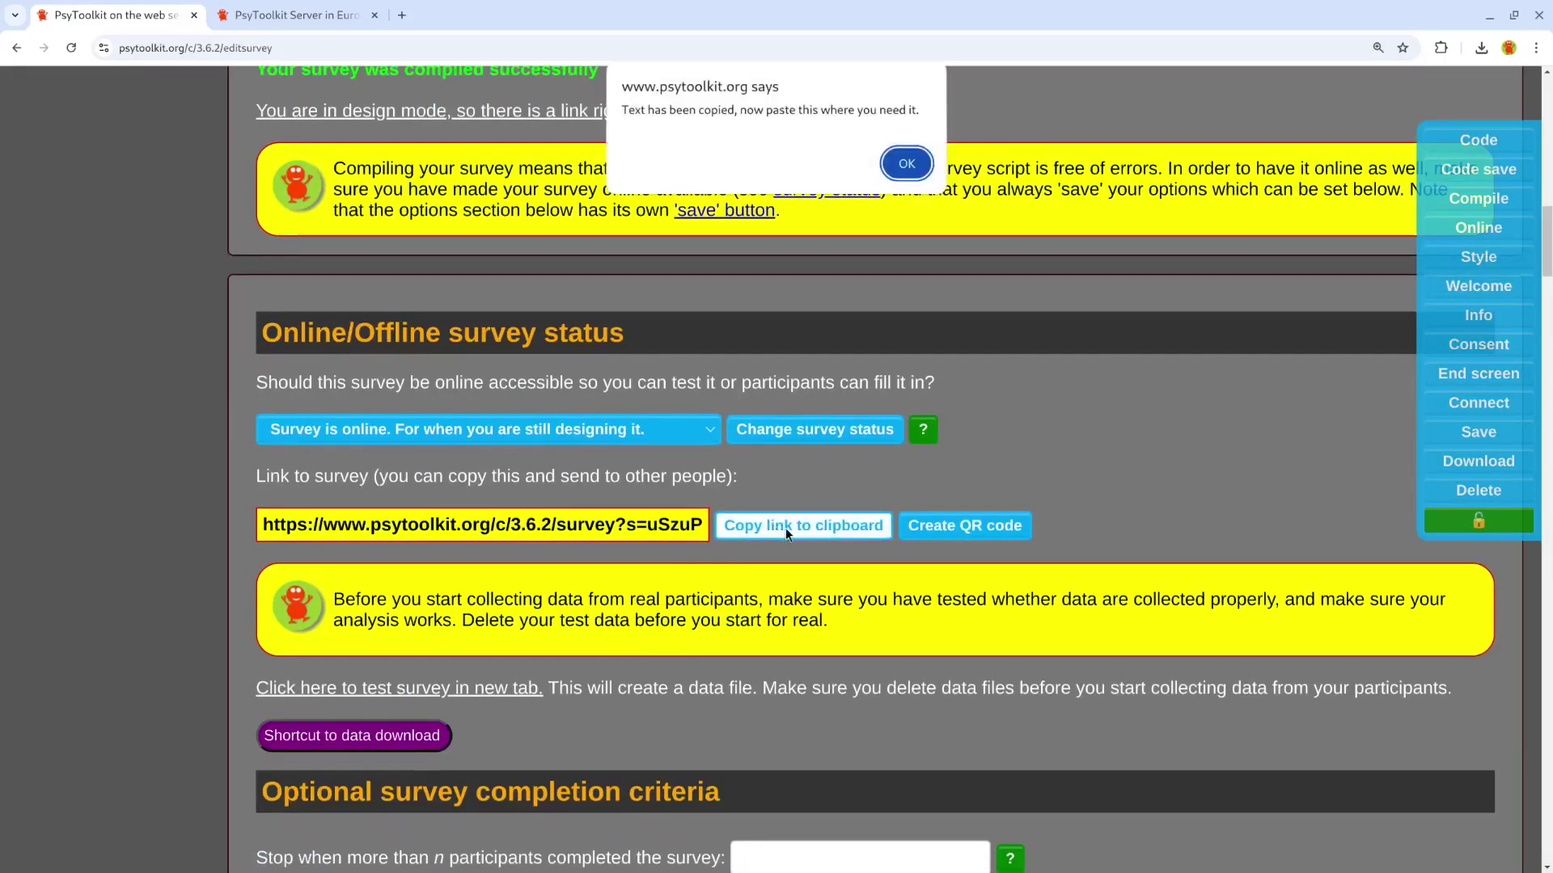
click(905, 160)
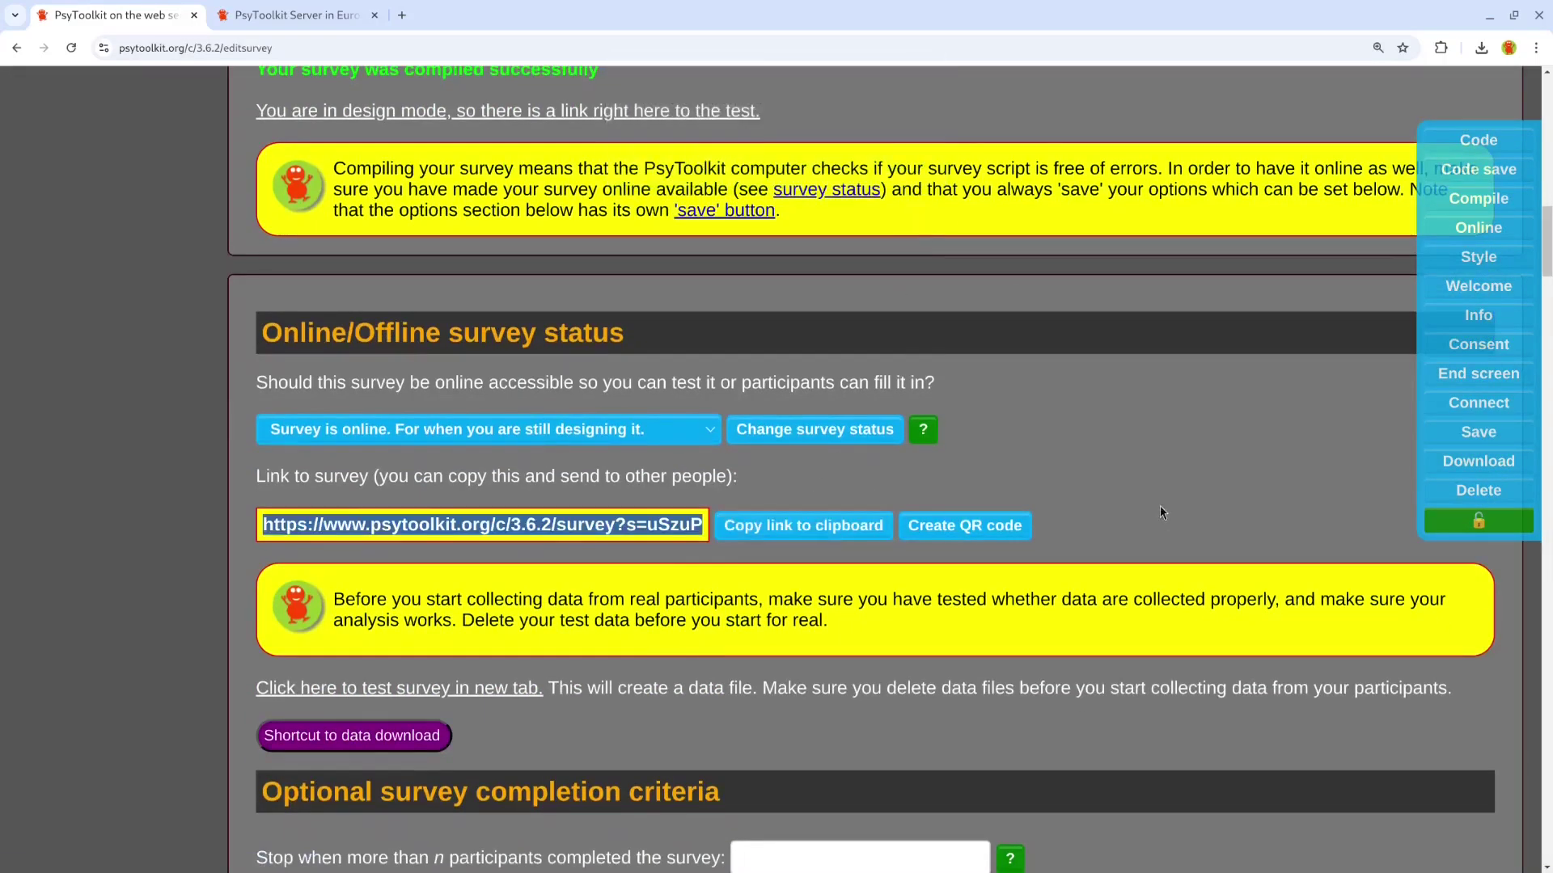
click(1464, 469)
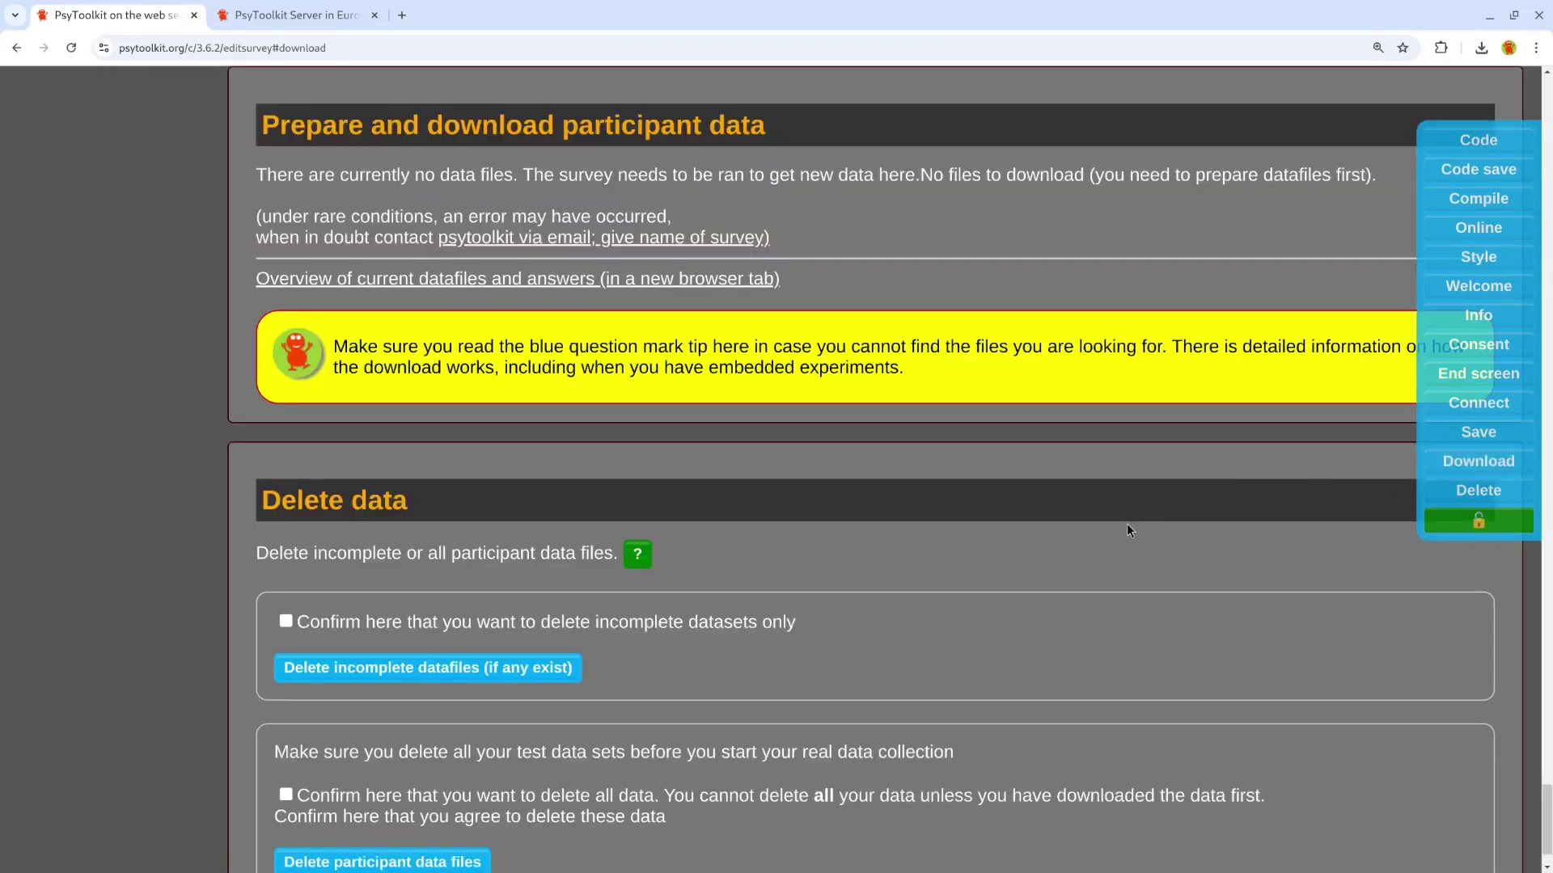
scroll(1128, 530, down, 1)
scroll(523, 462, down, 1)
scroll(600, 353, up, 1)
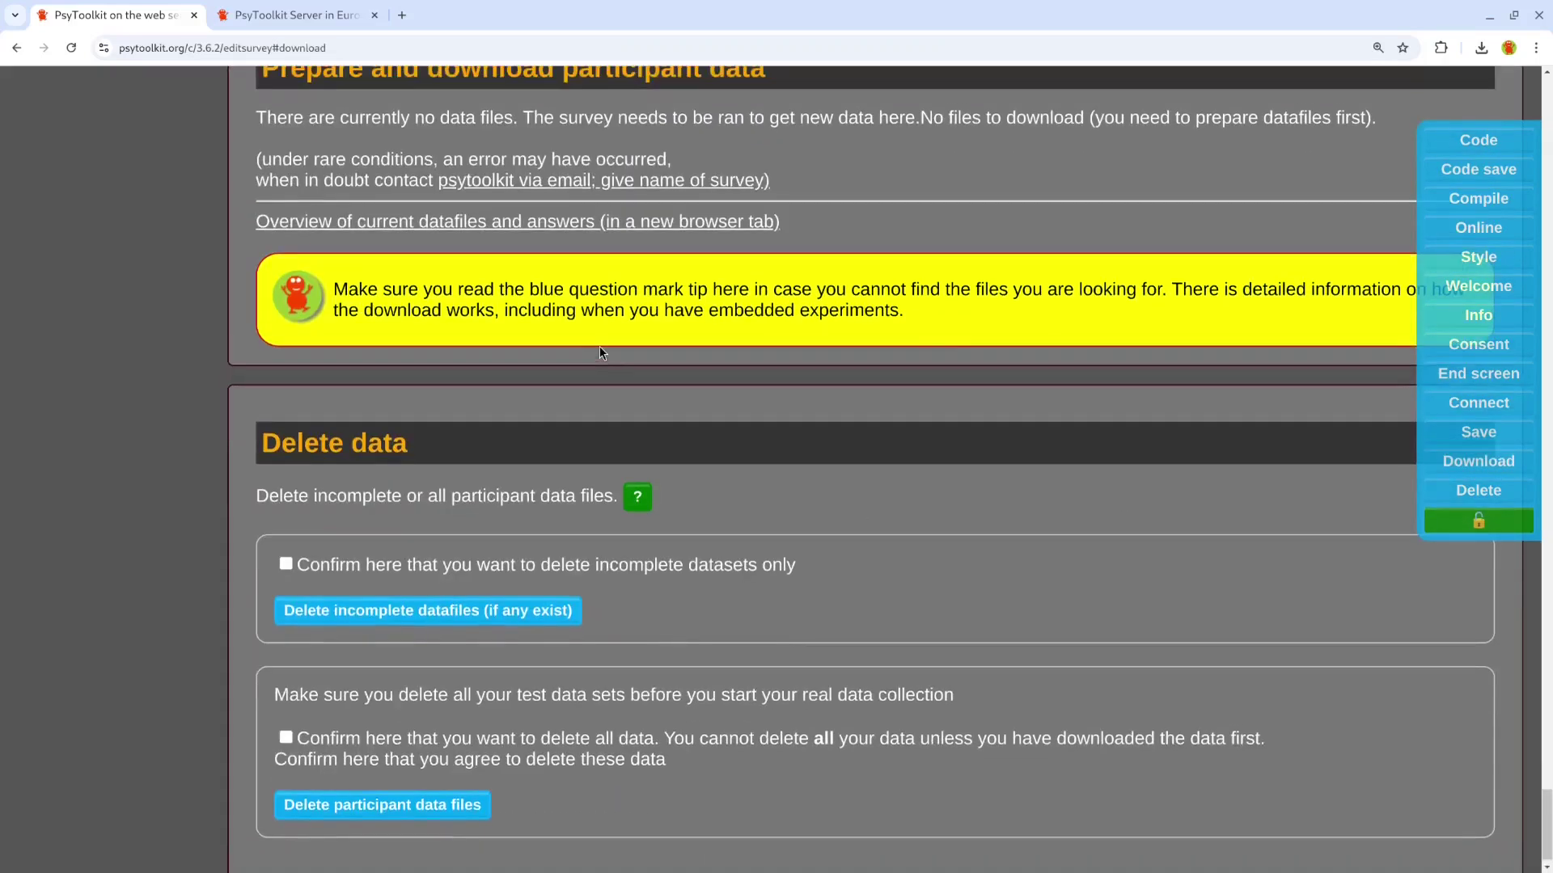
scroll(599, 346, up, 1)
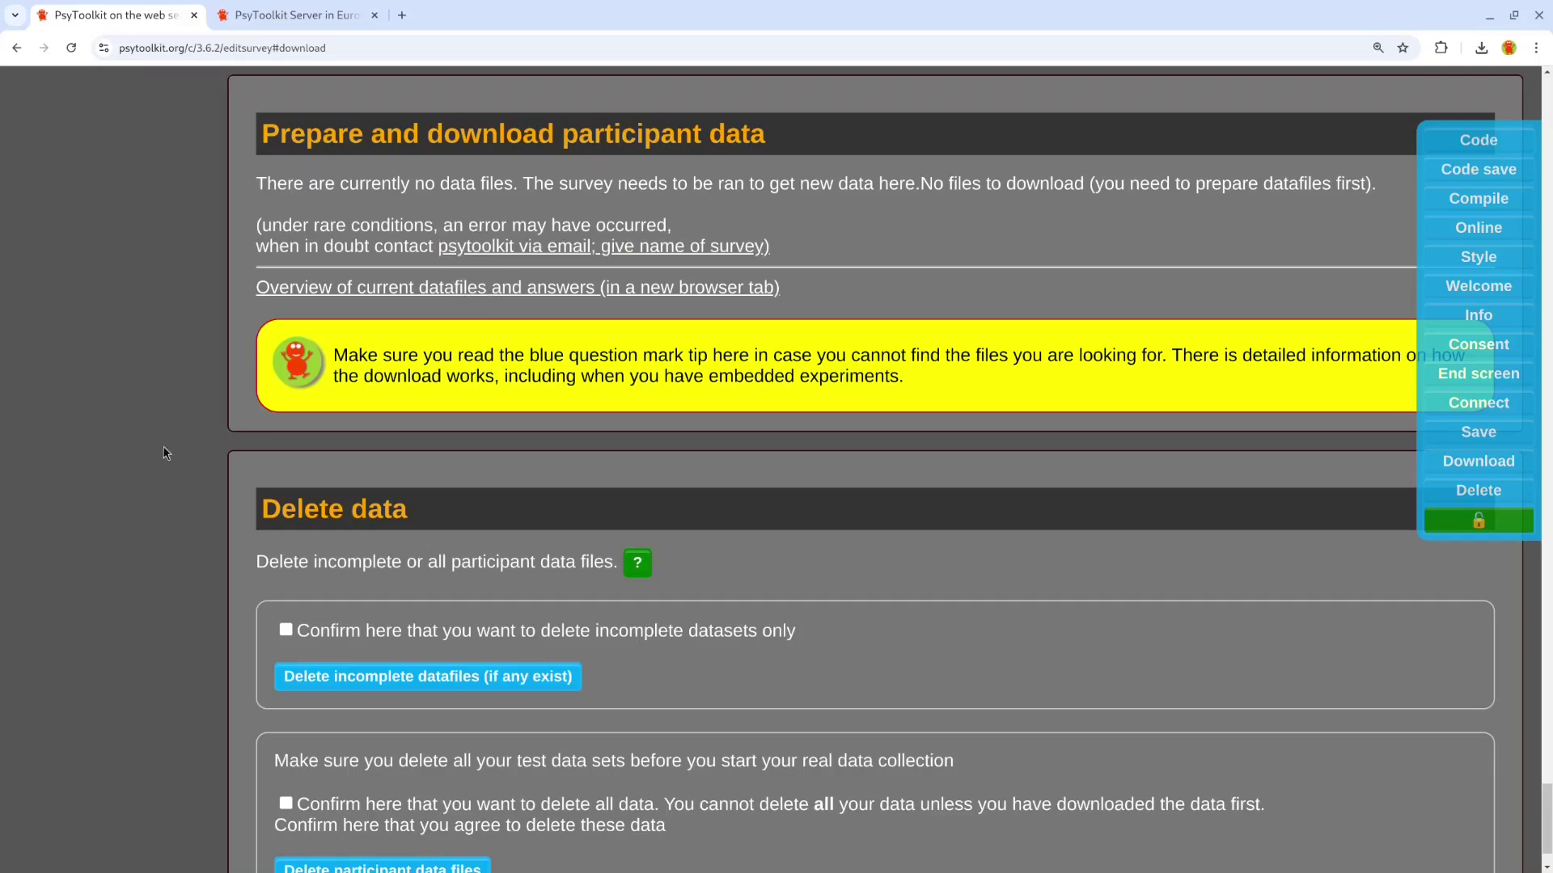
scroll(156, 423, down, 1)
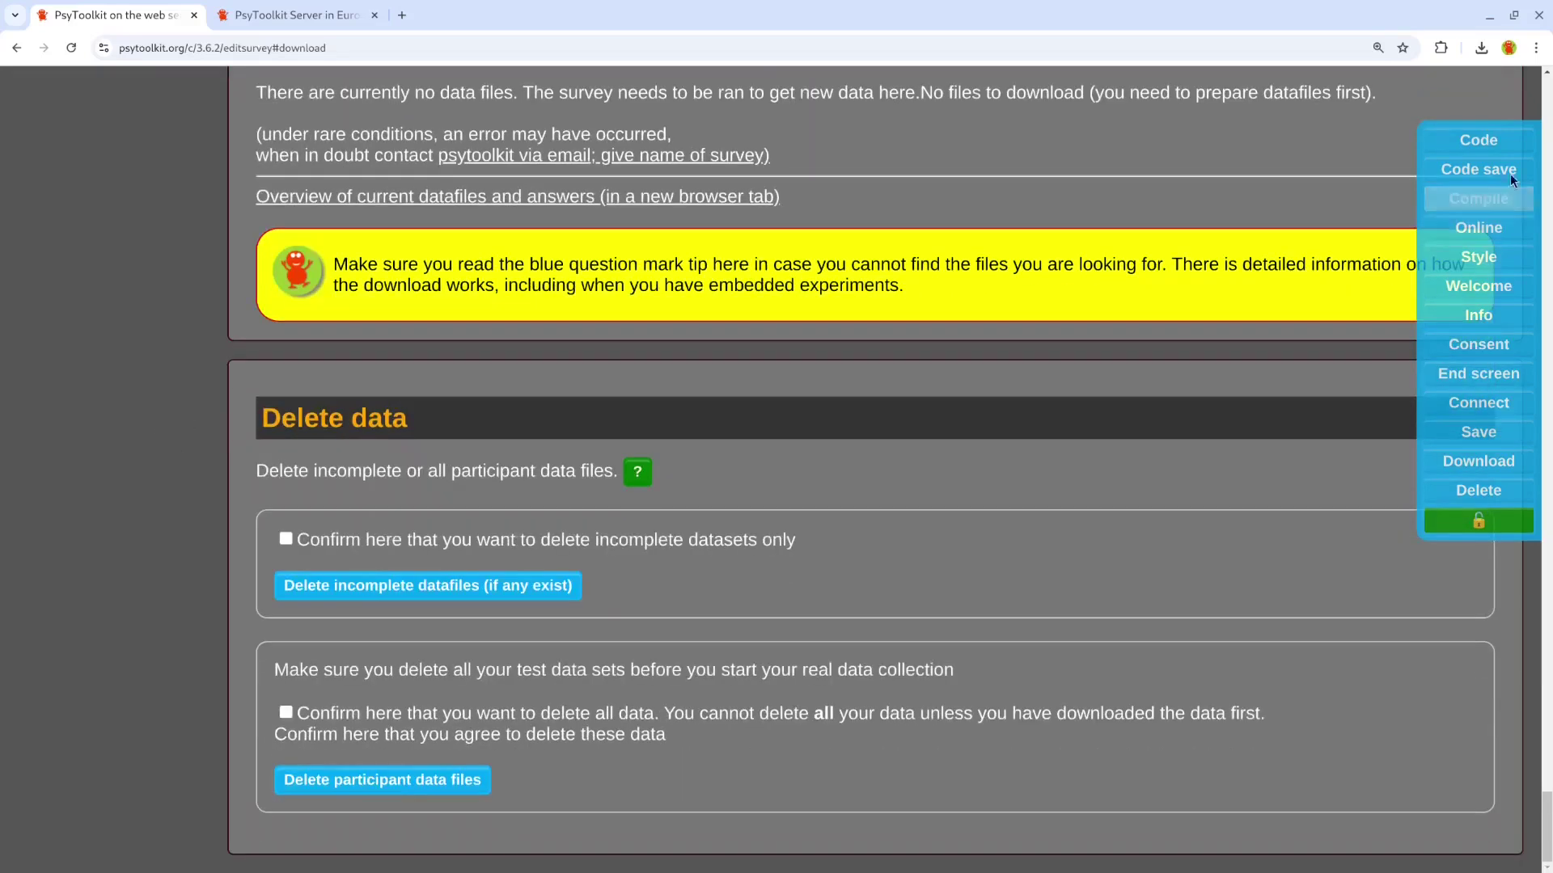
Return to the myDissertation script listing the age, gender and Stroop task items
click(1487, 139)
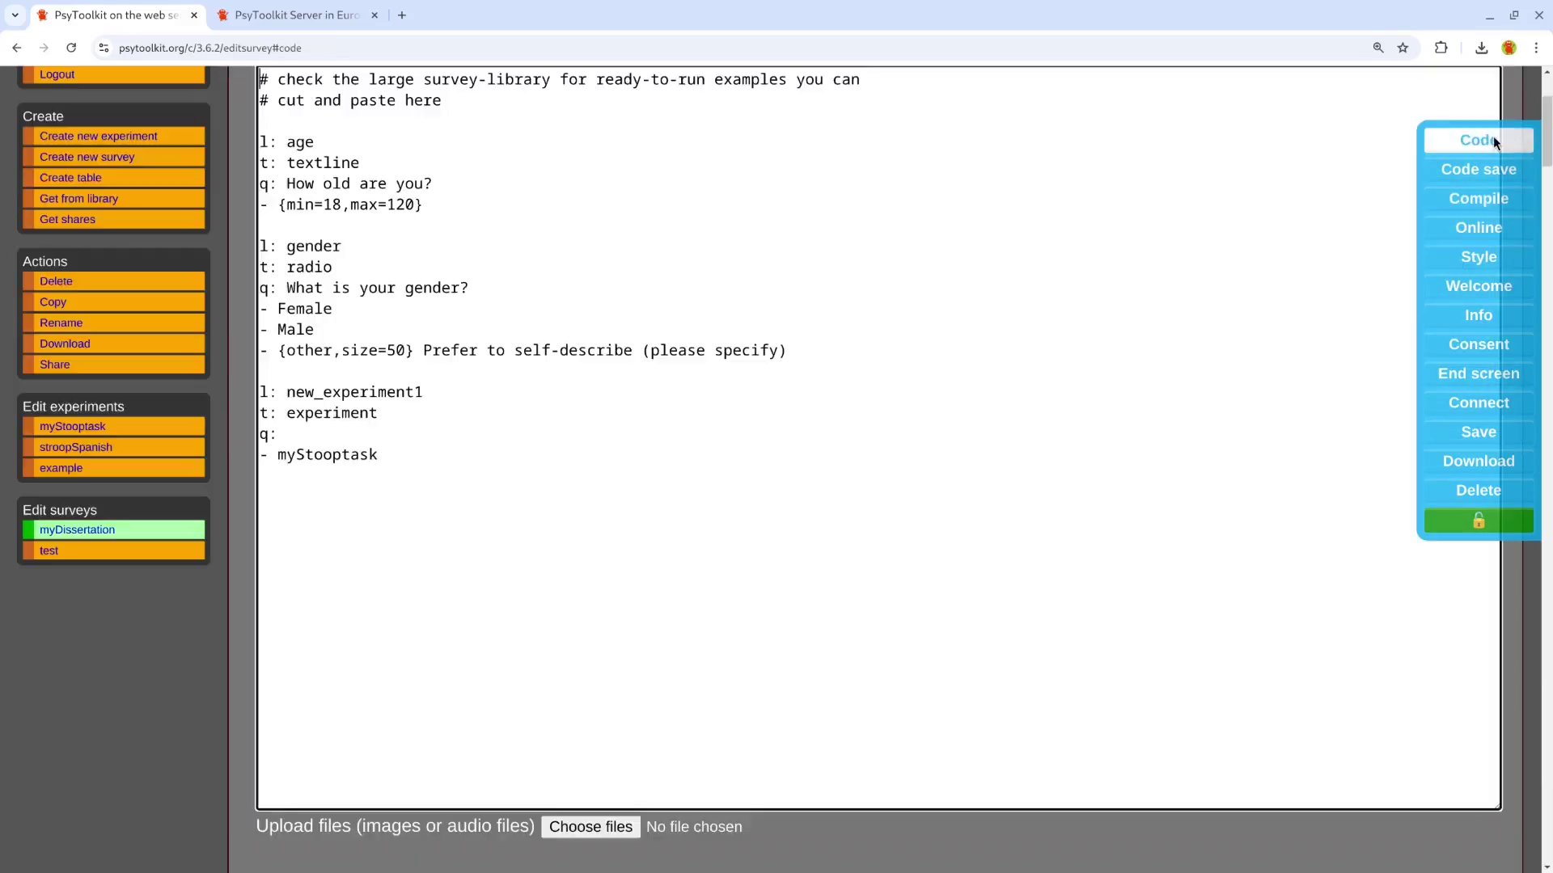
scroll(206, 419, up, 2)
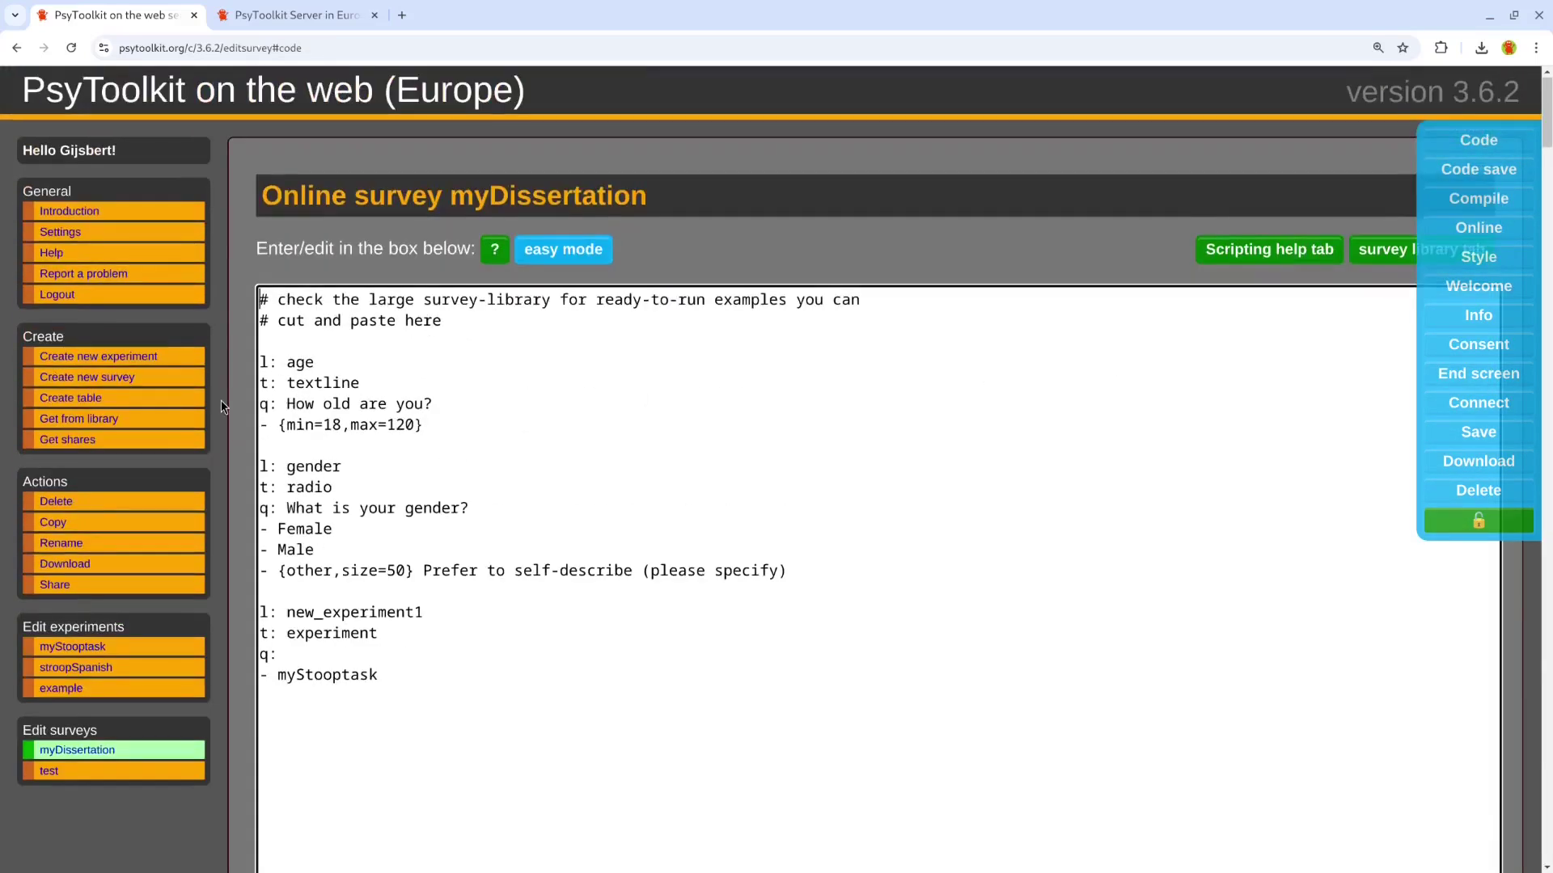